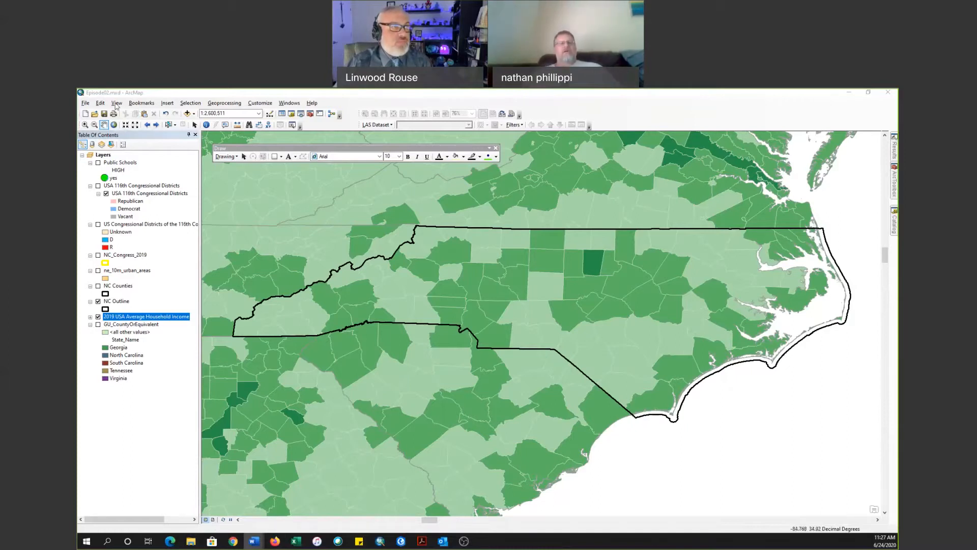
# - Switch the map to layout view and set the page's paper orientation to Landscape
pyautogui.click(116, 104)
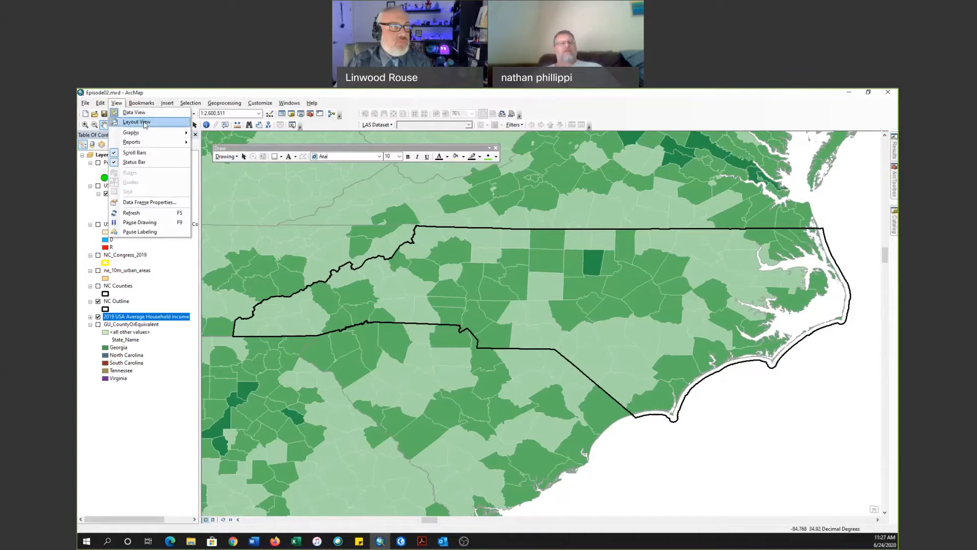
pyautogui.click(145, 124)
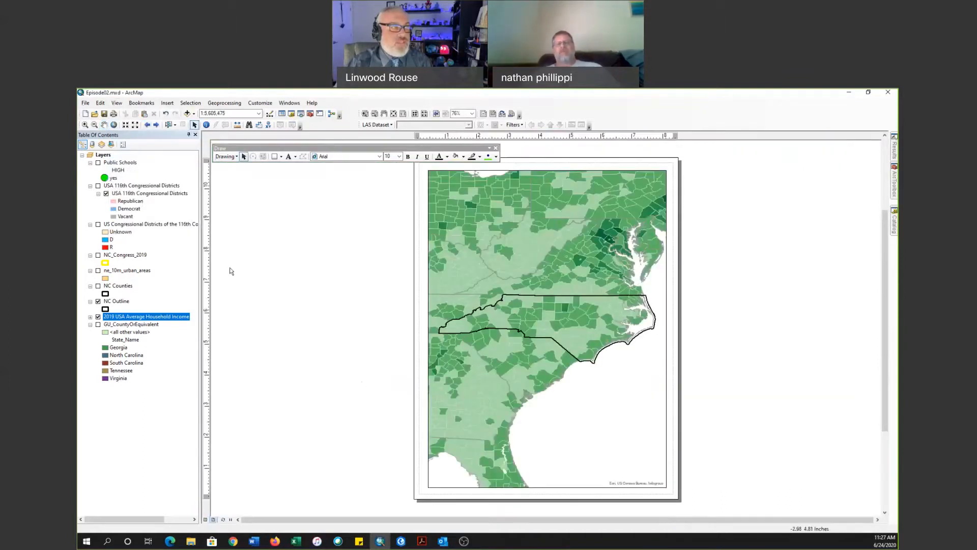
pyautogui.click(86, 104)
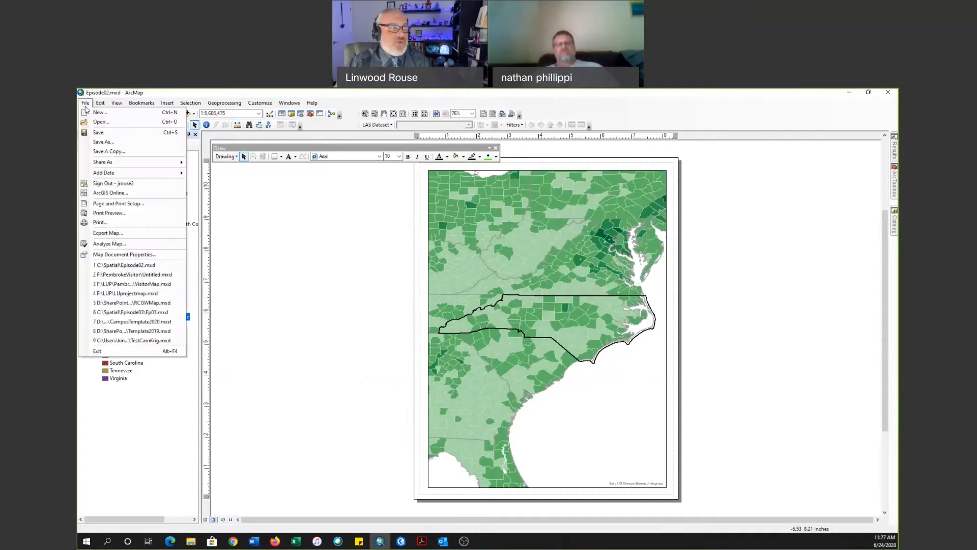
pyautogui.click(120, 203)
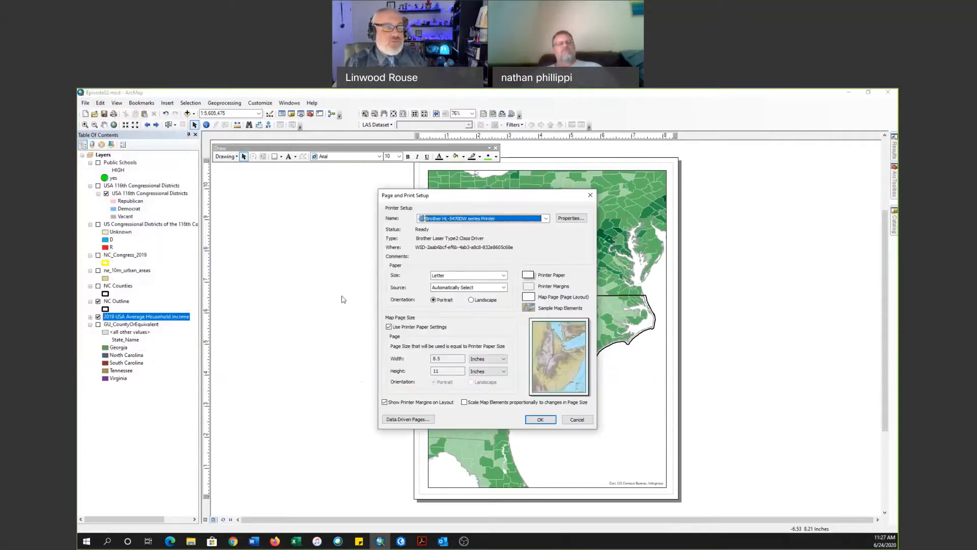
pyautogui.click(490, 302)
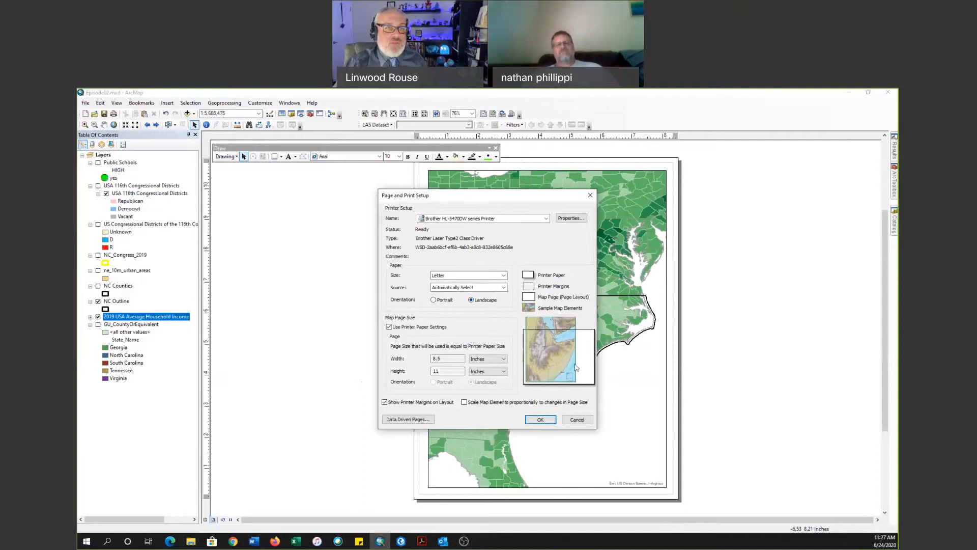
pyautogui.click(541, 420)
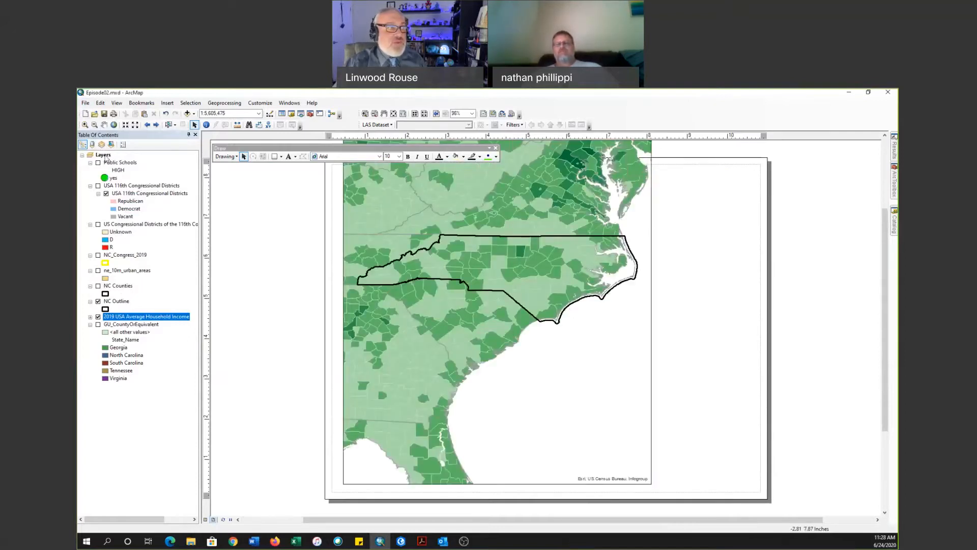
# - Position the data frame at X 0.5 in, Y 0.5 in and size it 10 in wide by 7.5 in high, accepting the coordinate system
pyautogui.doubleClick(104, 155)
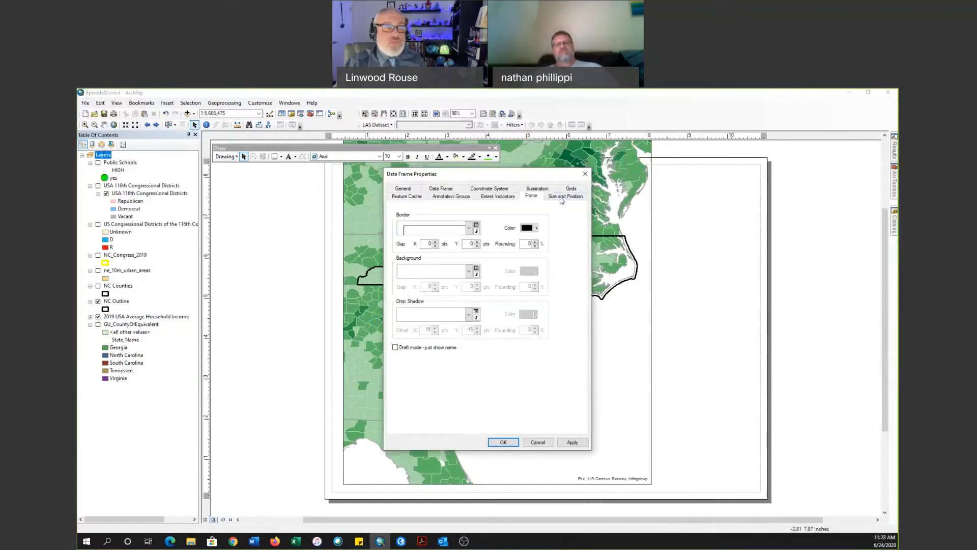
pyautogui.click(561, 197)
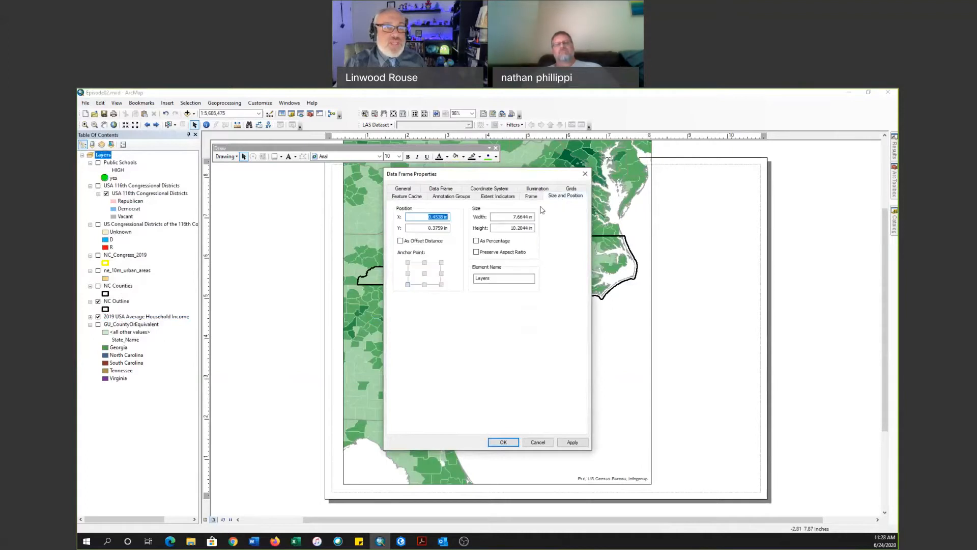
pyautogui.write('0.5')
pyautogui.press('Tab')
pyautogui.write('0.5')
pyautogui.press('Tab')
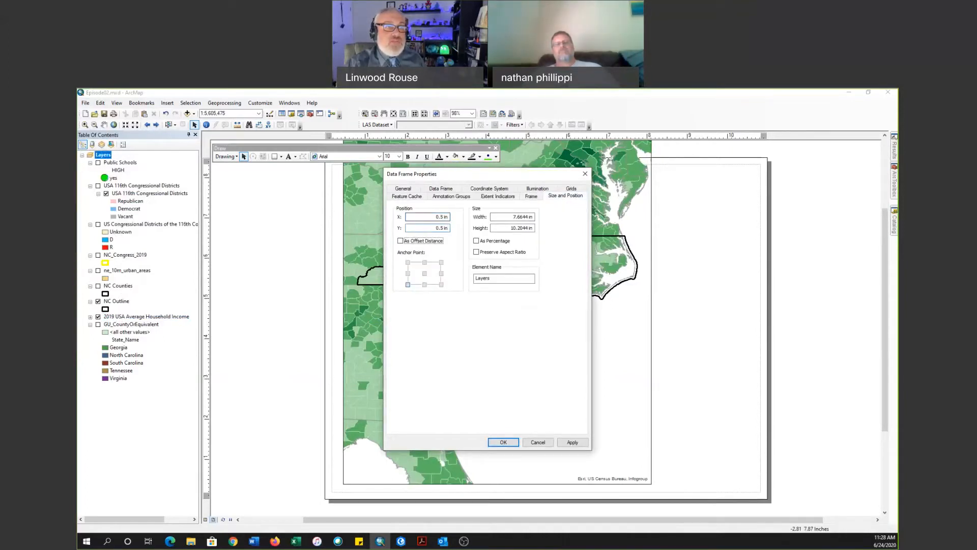
pyautogui.doubleClick(519, 217)
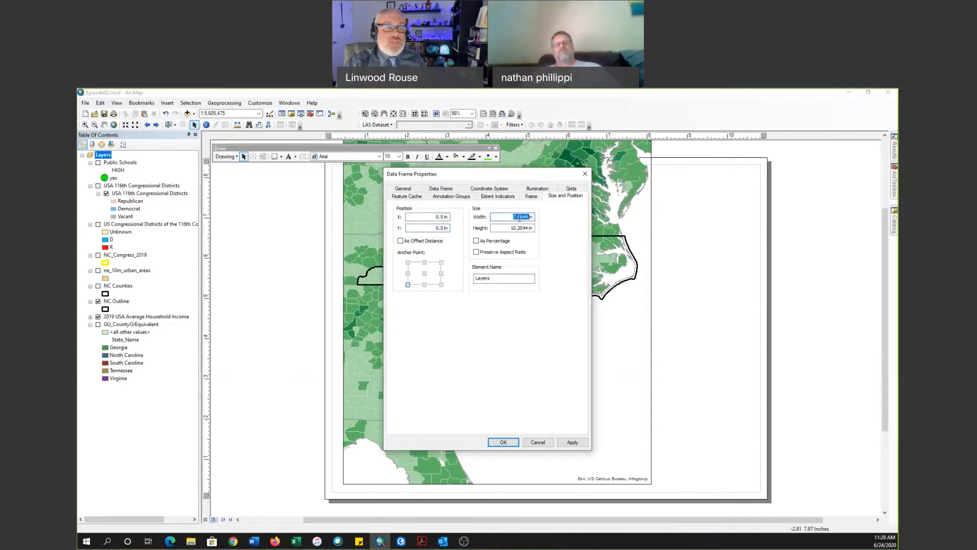
pyautogui.write('10')
pyautogui.press('Tab')
pyautogui.write('7.5')
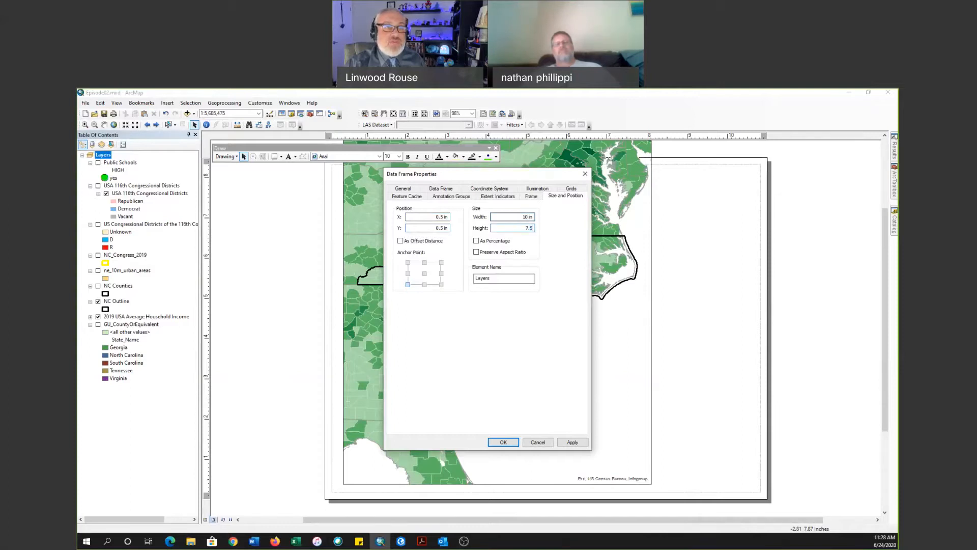
pyautogui.click(508, 442)
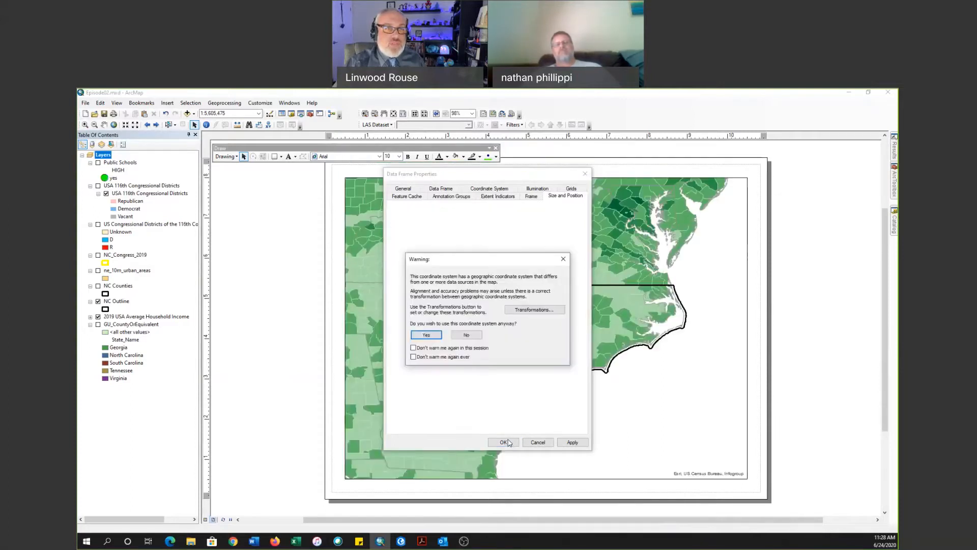
pyautogui.click(431, 337)
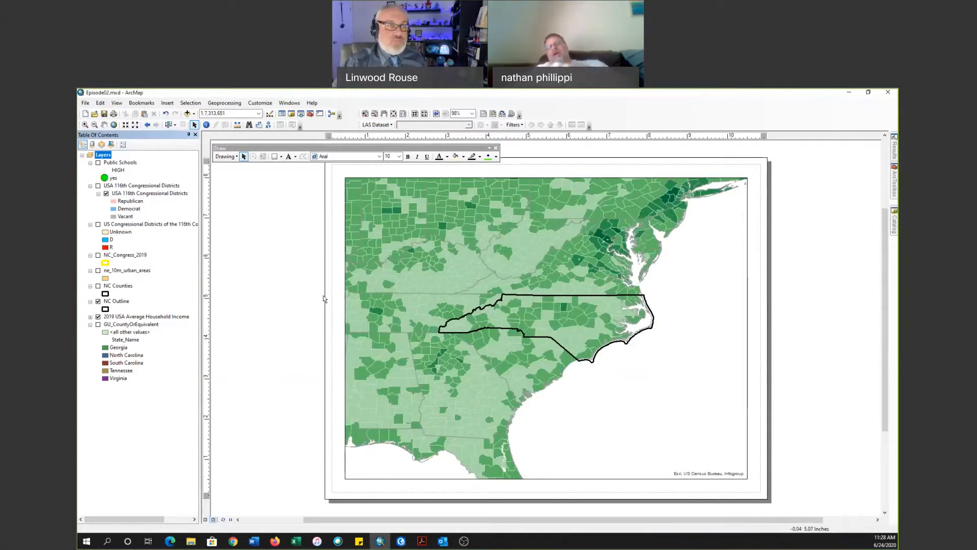
# - Zoom the map in the layout to the extent of the NC Outline layer
pyautogui.click(746, 479)
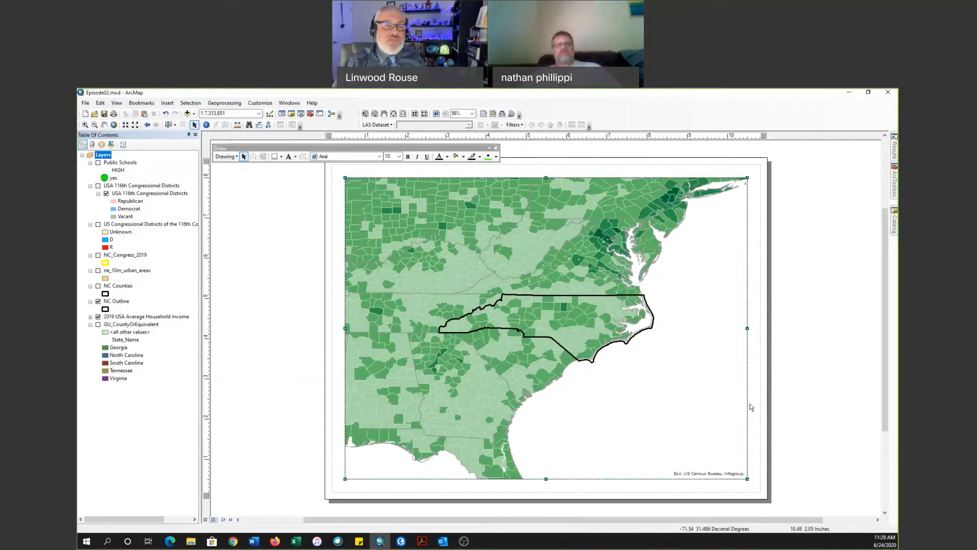
pyautogui.click(756, 280)
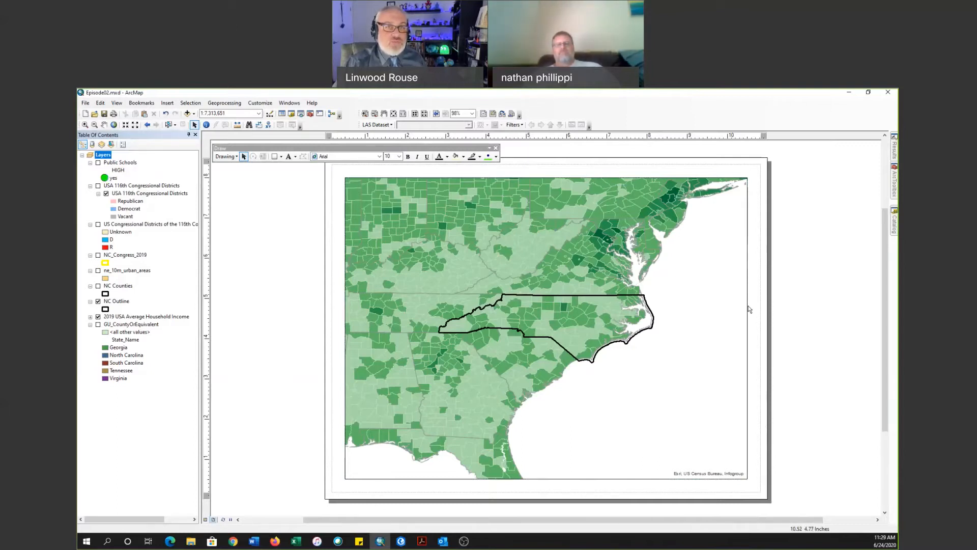
pyautogui.rightClick(120, 304)
pyautogui.click(153, 345)
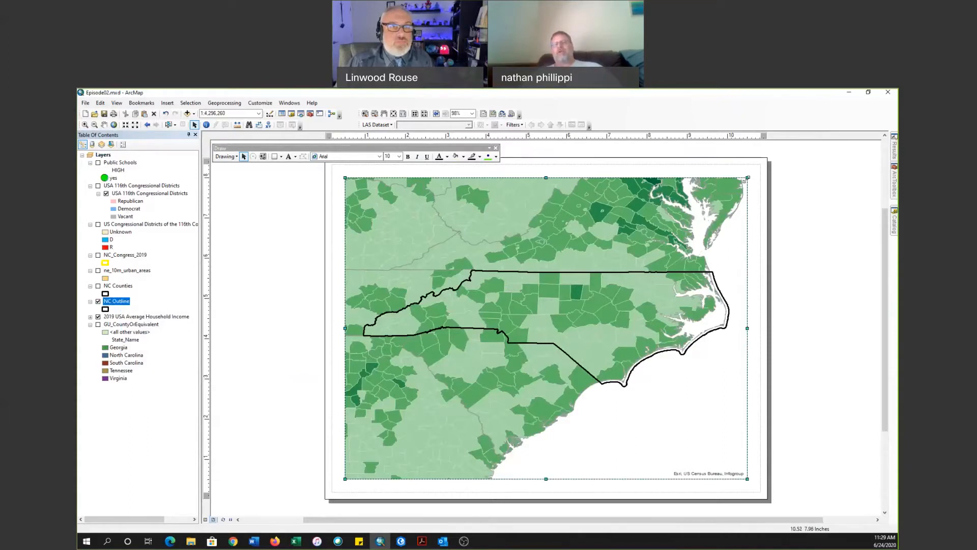
# - Resize the data frame freehand on the page to about 6.1 in wide and 6.4 in high
pyautogui.moveTo(648, 250); pyautogui.dragTo(647, 250)
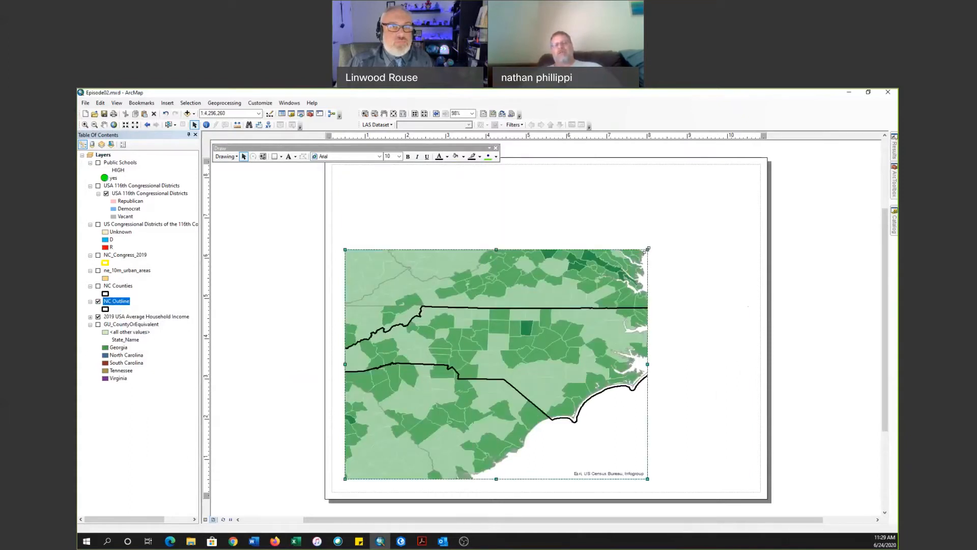
pyautogui.moveTo(648, 364); pyautogui.dragTo(591, 364)
pyautogui.click(492, 281)
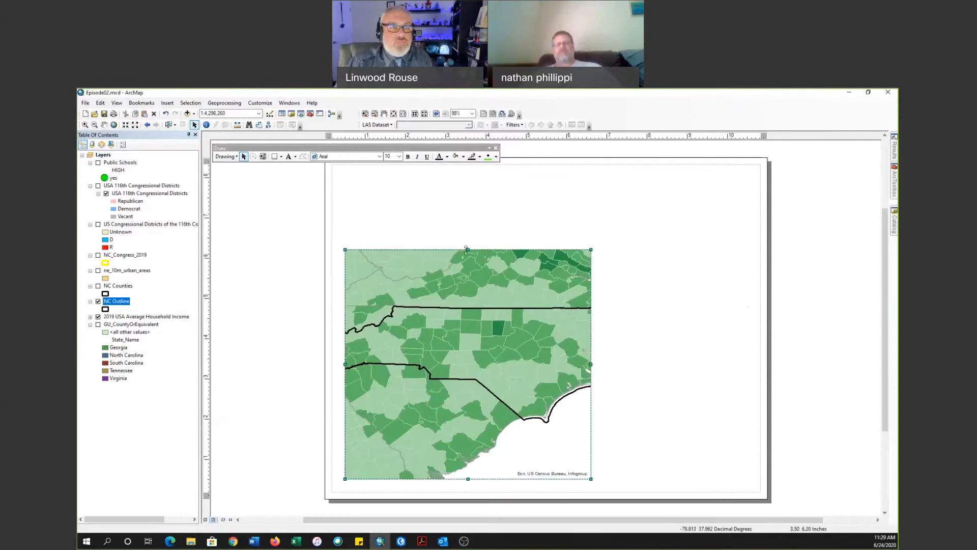
pyautogui.moveTo(468, 250); pyautogui.dragTo(465, 220)
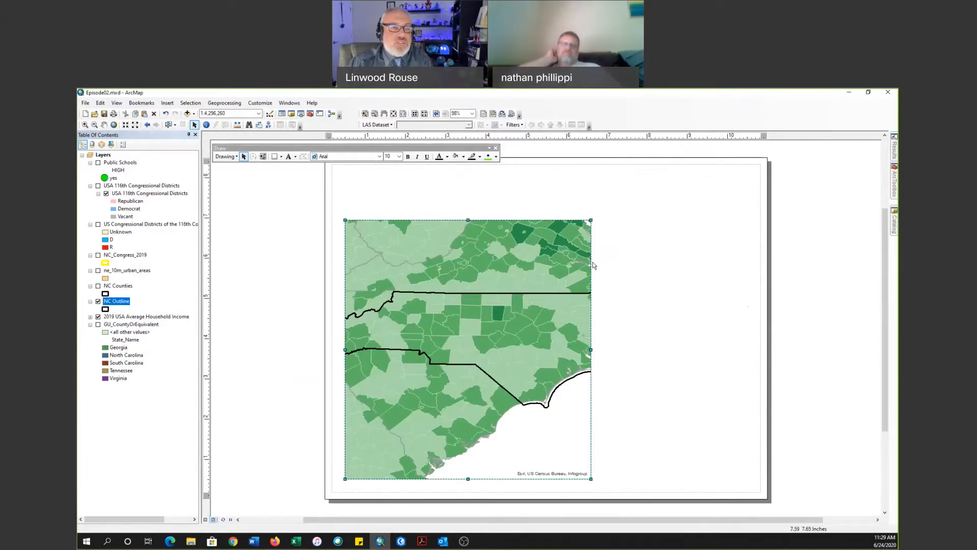
# - Set the data frame's size to 7.5 in wide by 9 in high, accepting the coordinate system
pyautogui.rightClick(573, 265)
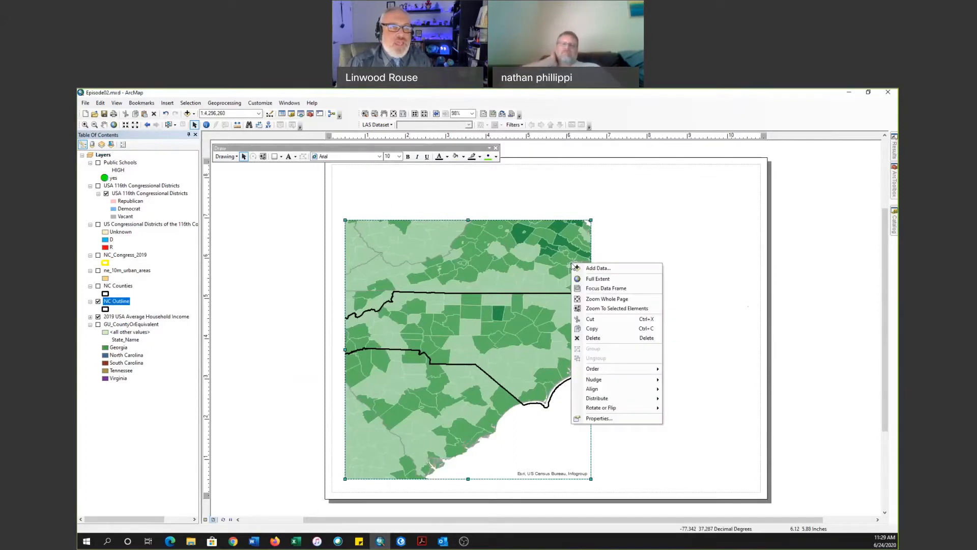
pyautogui.click(616, 418)
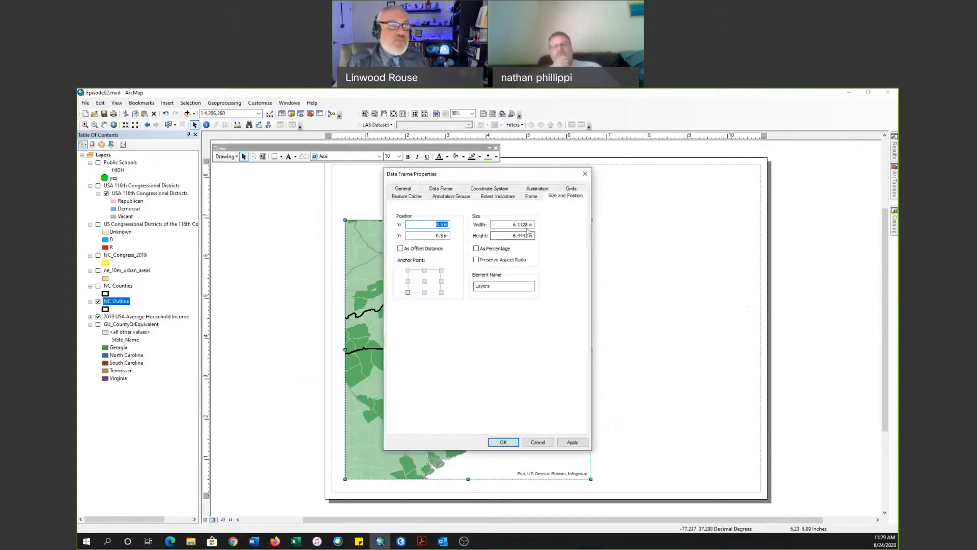
pyautogui.doubleClick(521, 227)
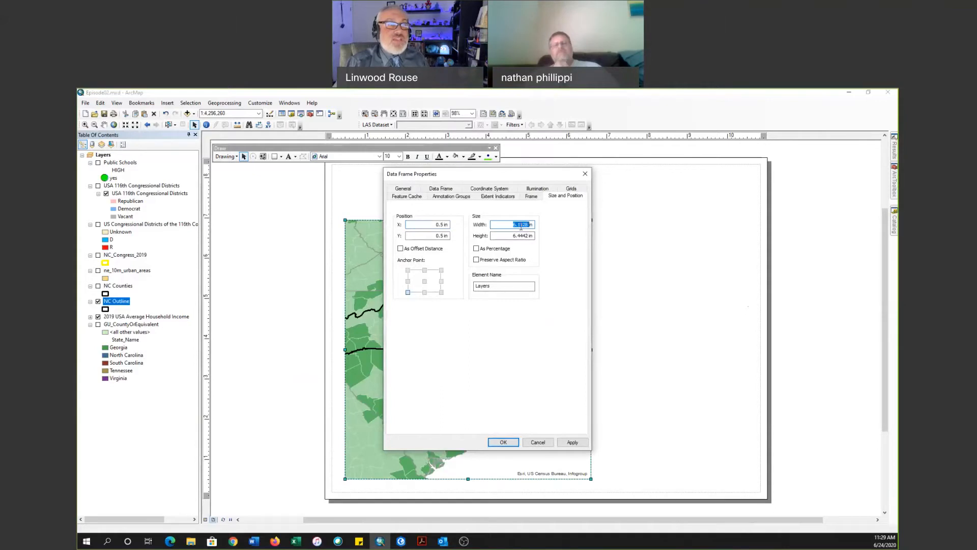
pyautogui.write('7.5')
pyautogui.press('Tab')
pyautogui.press('Return')
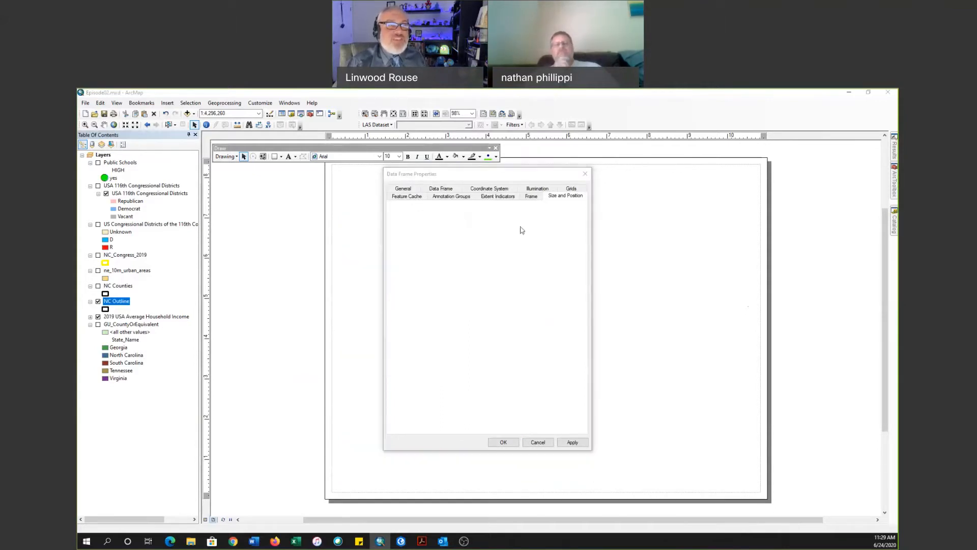
pyautogui.click(440, 348)
pyautogui.click(439, 336)
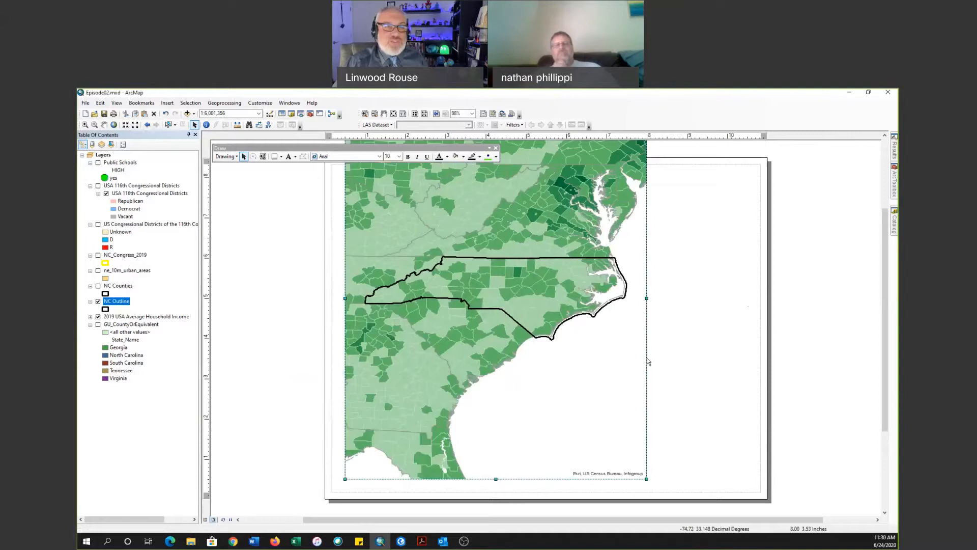
# - Set the data frame's width to 9 in and its height to 7.5 in
pyautogui.rightClick(647, 359)
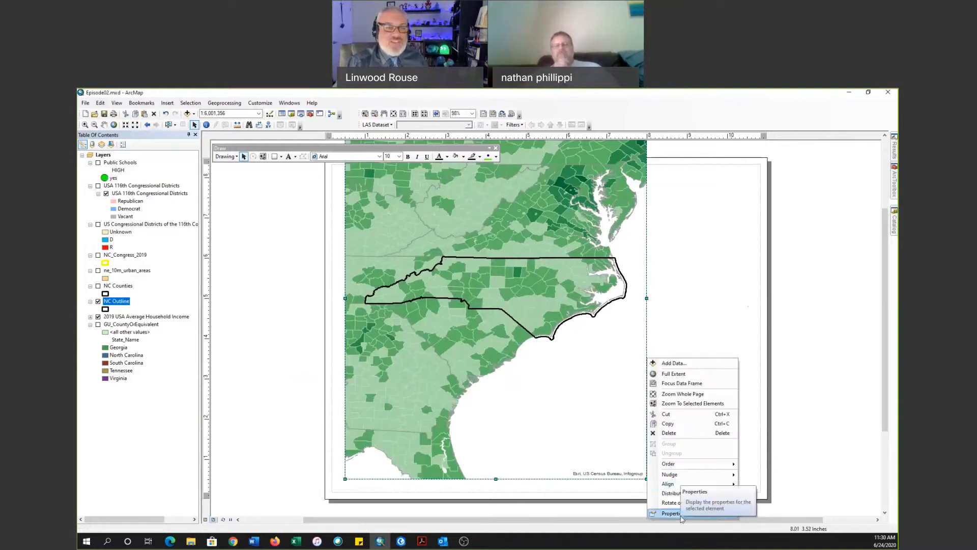
pyautogui.click(675, 513)
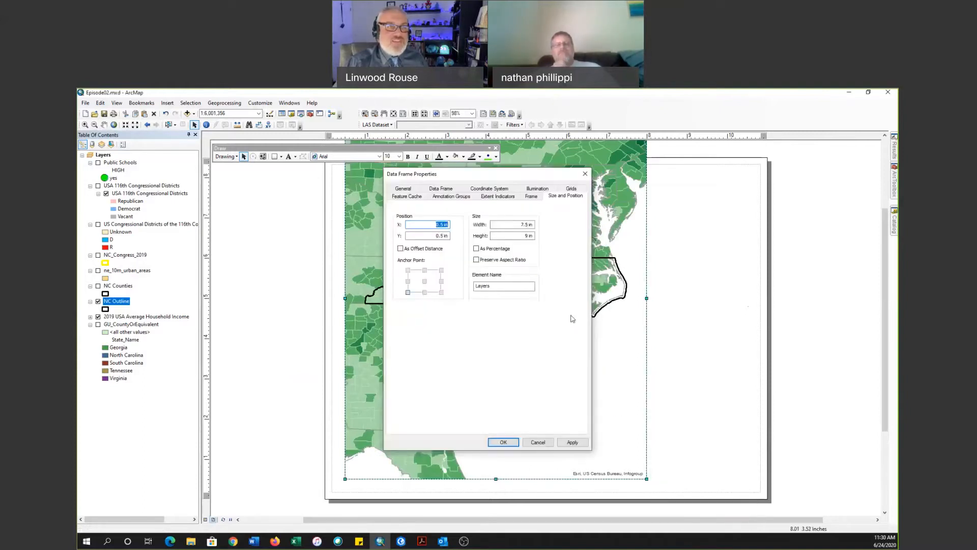
pyautogui.doubleClick(524, 225)
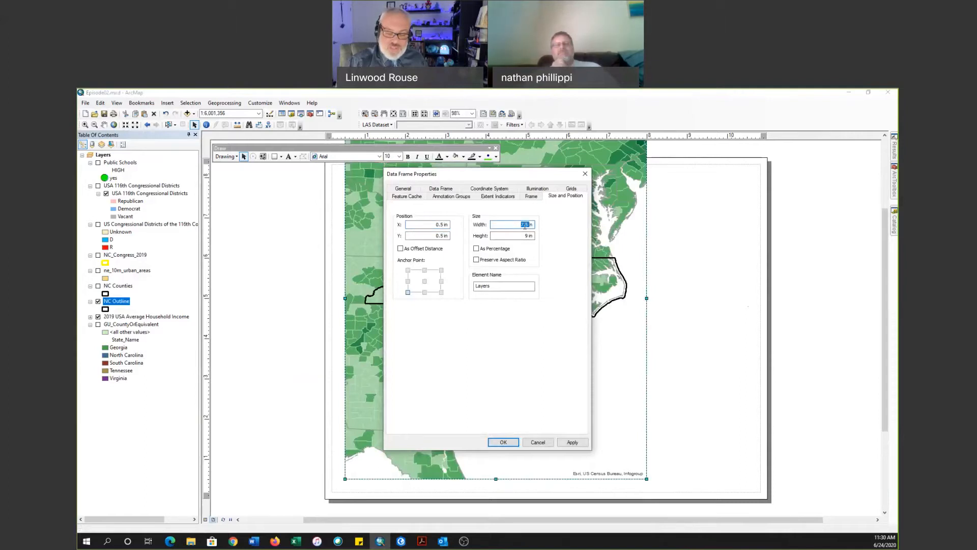
pyautogui.press('Tab')
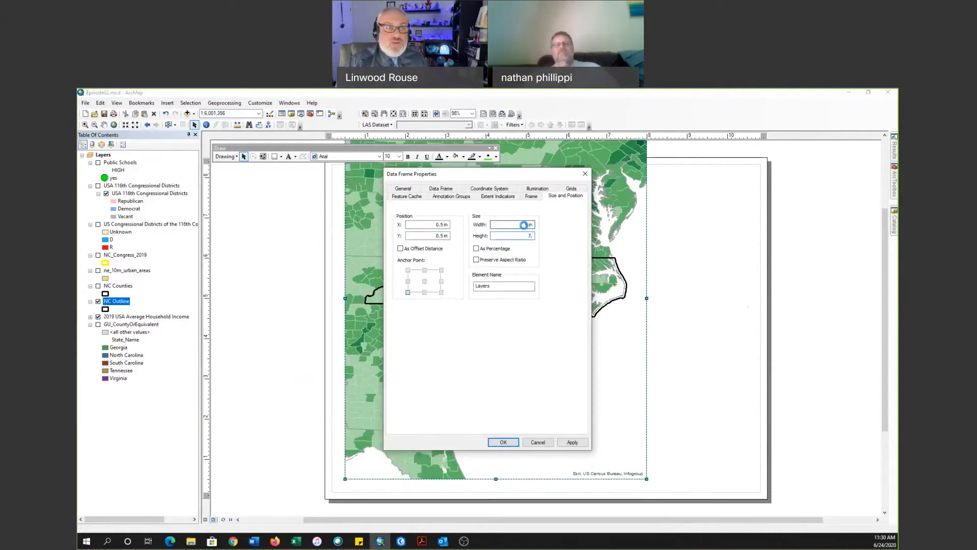
pyautogui.press('Return')
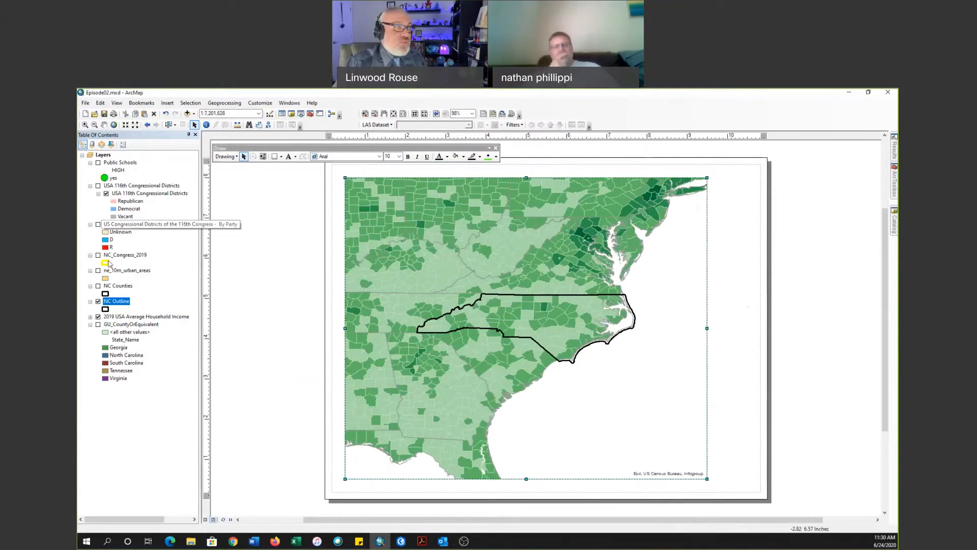
# - Zoom the resized data frame to the NC Outline layer and deselect the frame
pyautogui.rightClick(118, 304)
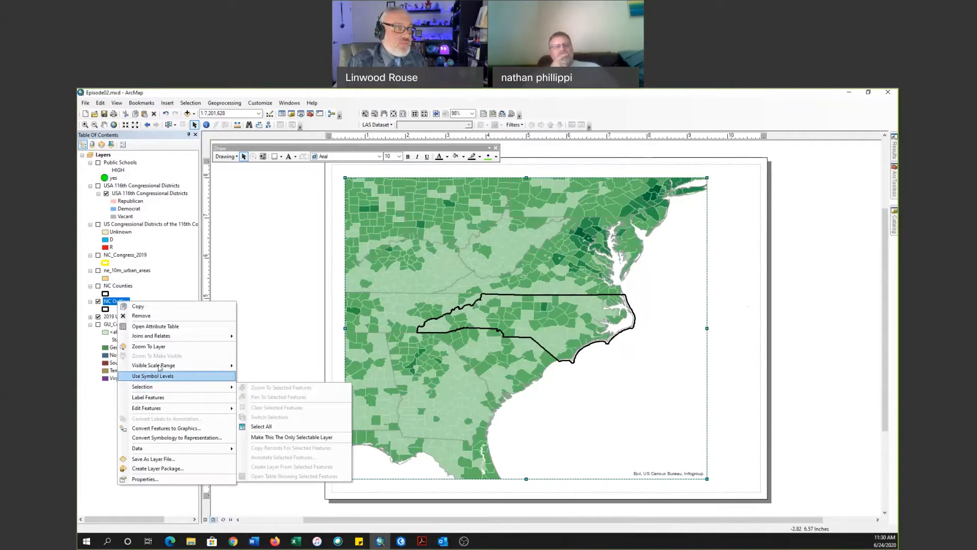
pyautogui.click(148, 346)
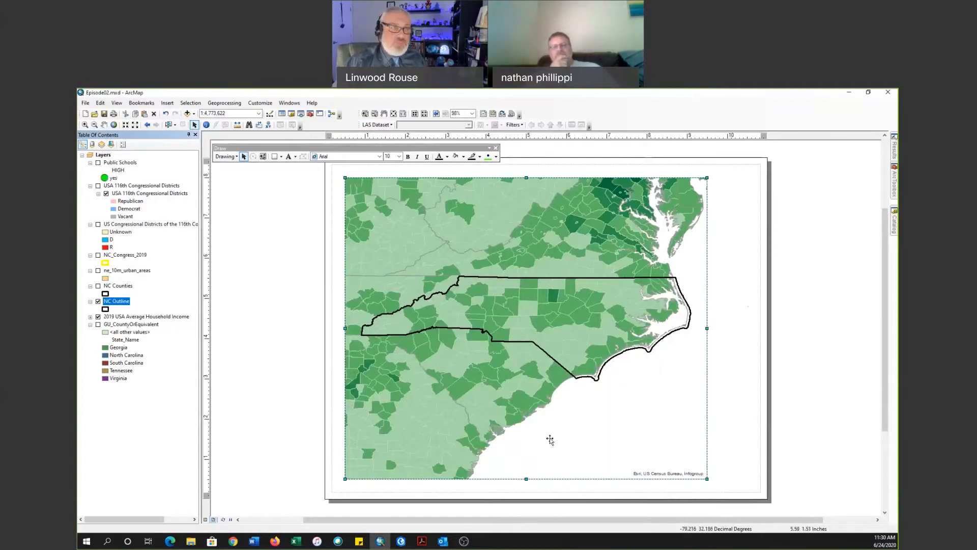
pyautogui.click(321, 337)
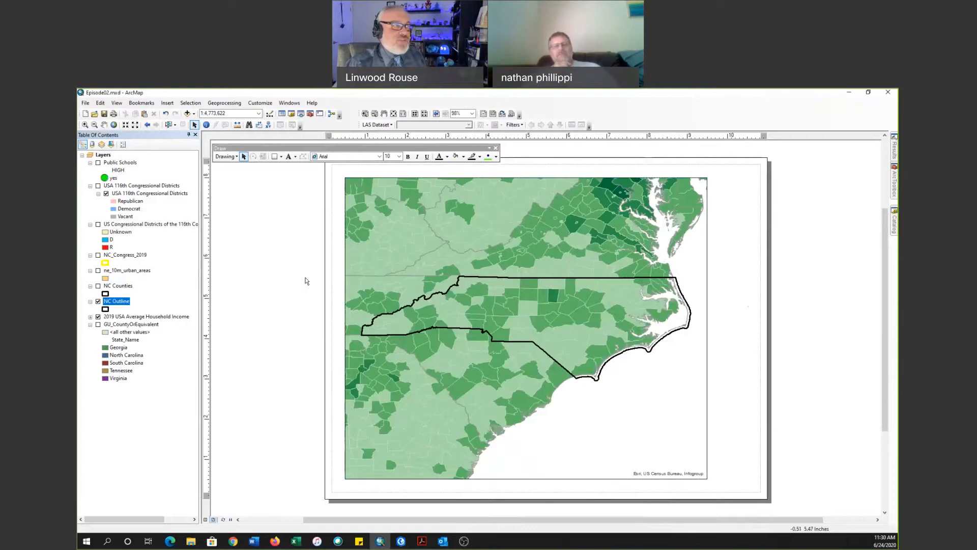
# - Start creating a new reference grid for the Layers data frame
pyautogui.rightClick(102, 154)
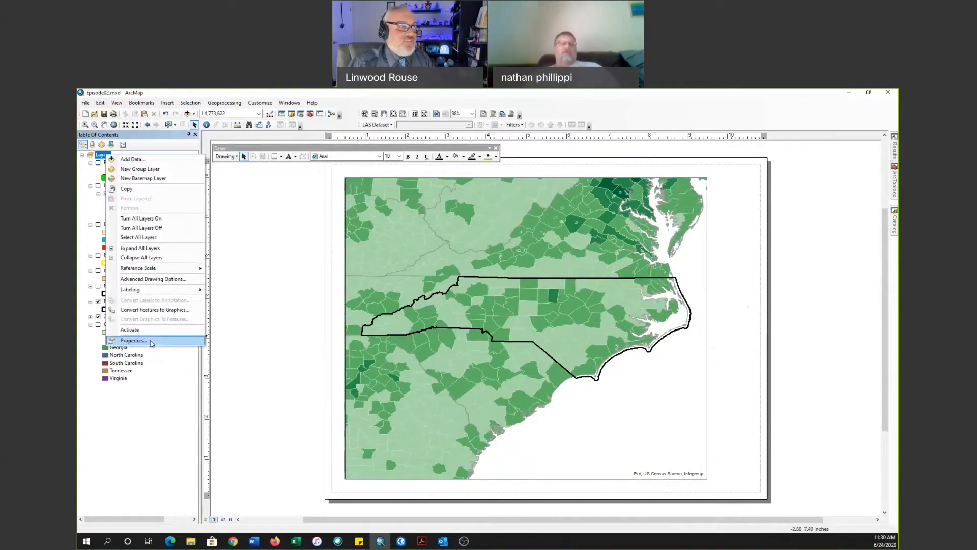
pyautogui.click(133, 340)
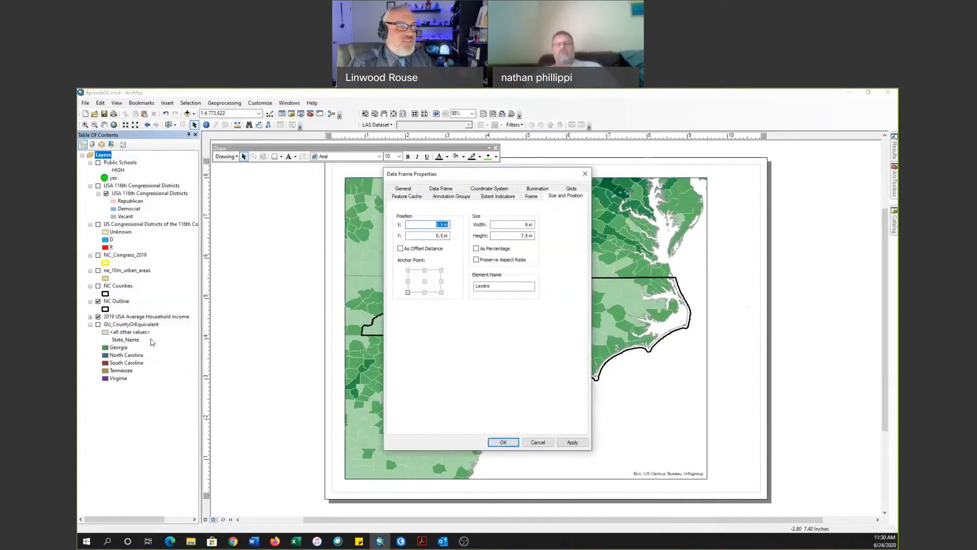
pyautogui.click(570, 189)
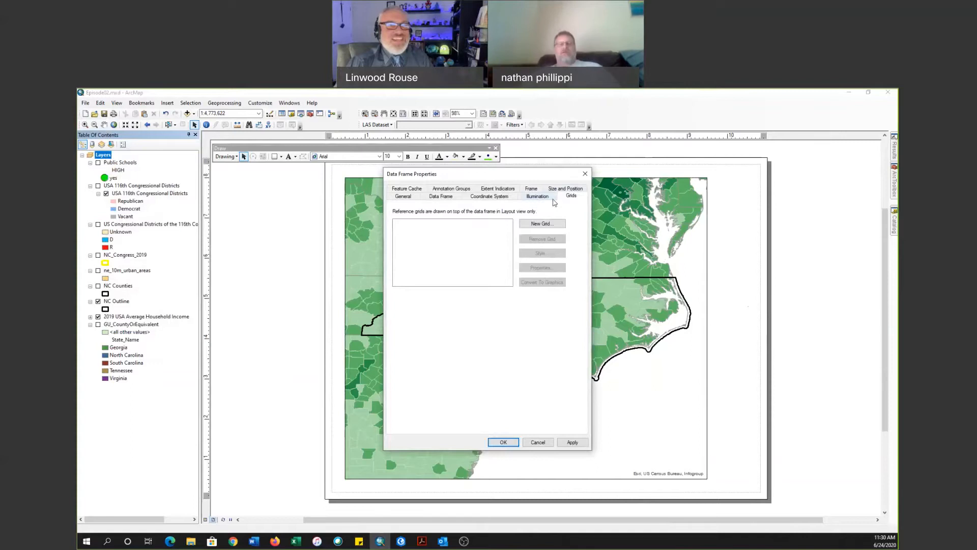
pyautogui.click(543, 224)
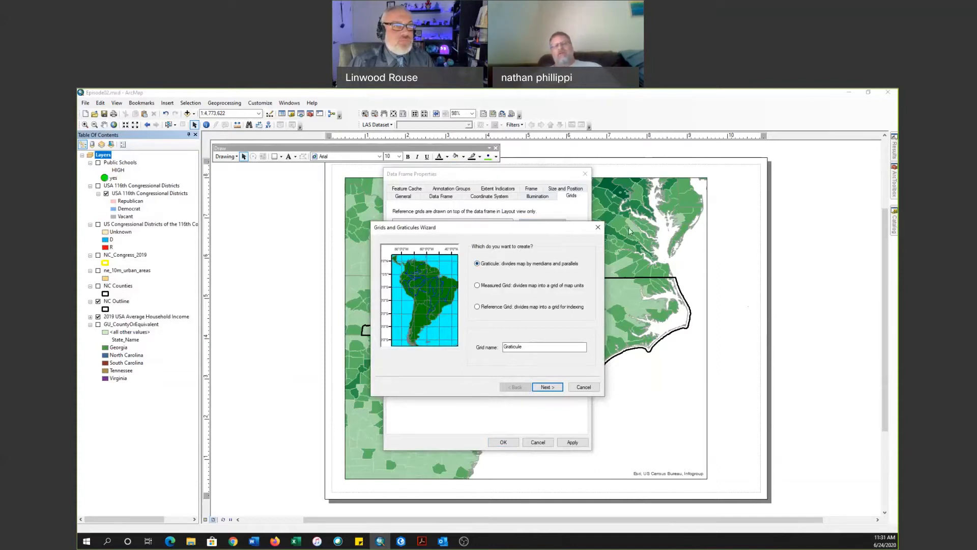
pyautogui.moveTo(510, 227); pyautogui.dragTo(557, 210)
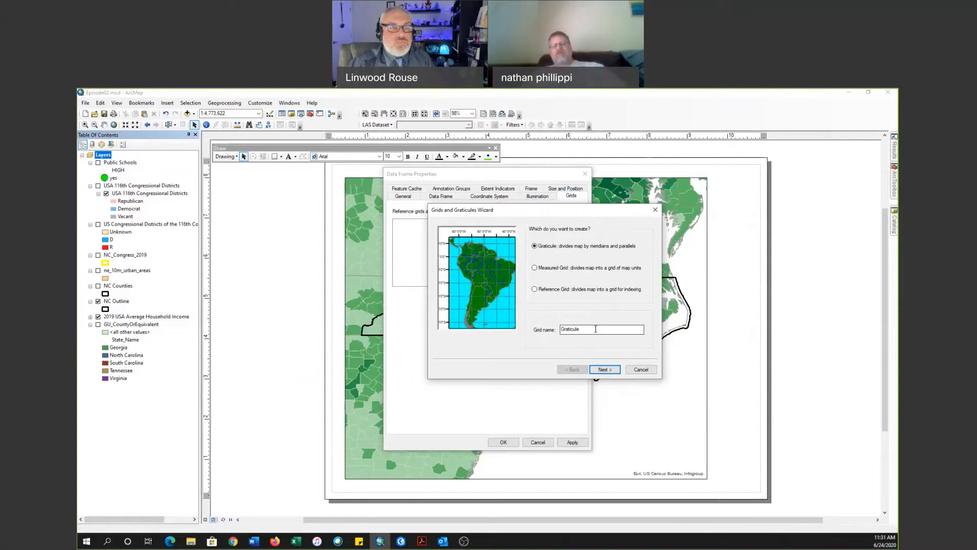
# - Try the grid name "Graticule- 2 degree" and preview the measured grid and reference grid types
pyautogui.click(595, 329)
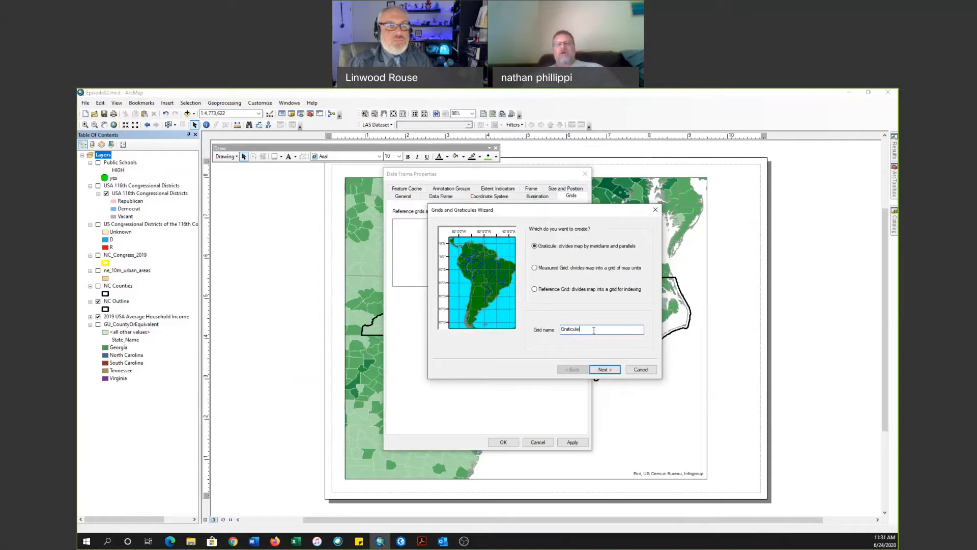
pyautogui.write('- 2 degree')
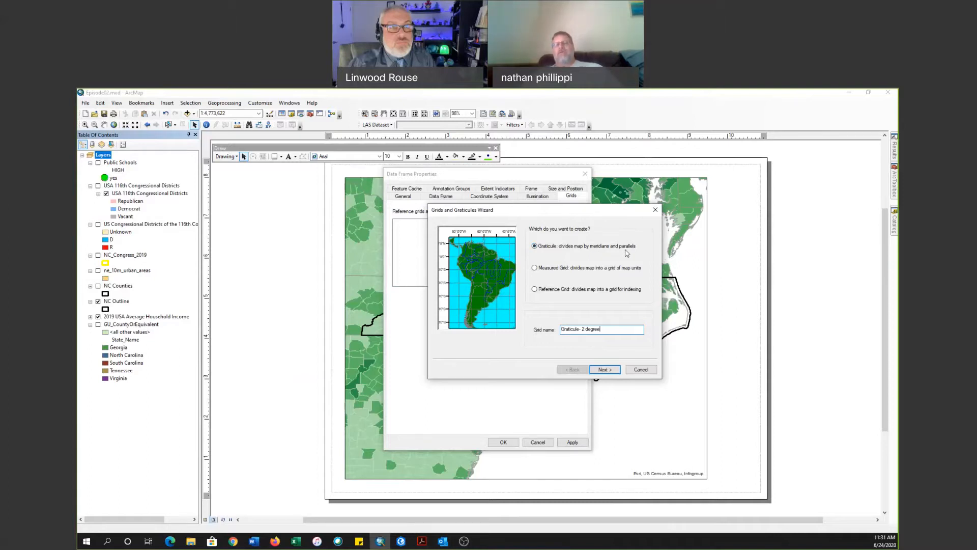
pyautogui.click(534, 268)
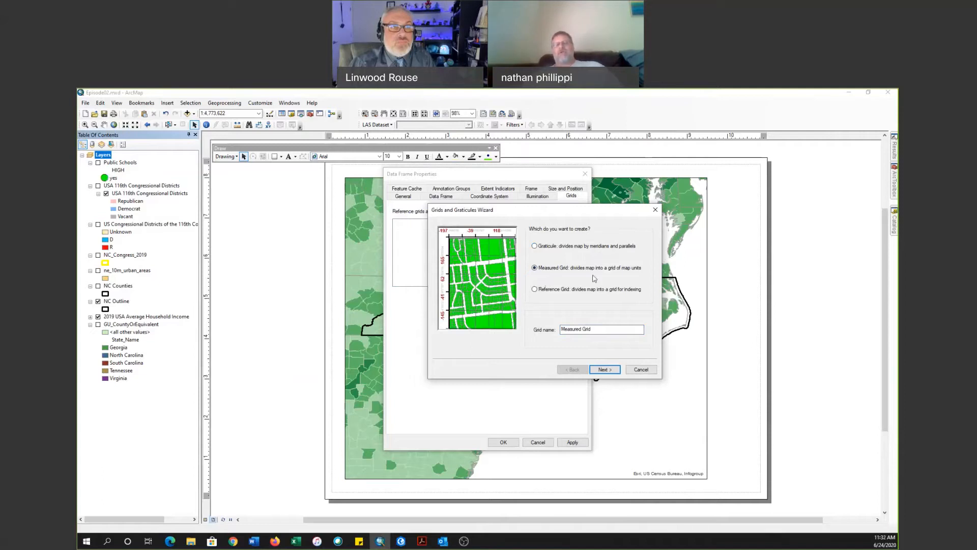
pyautogui.click(534, 289)
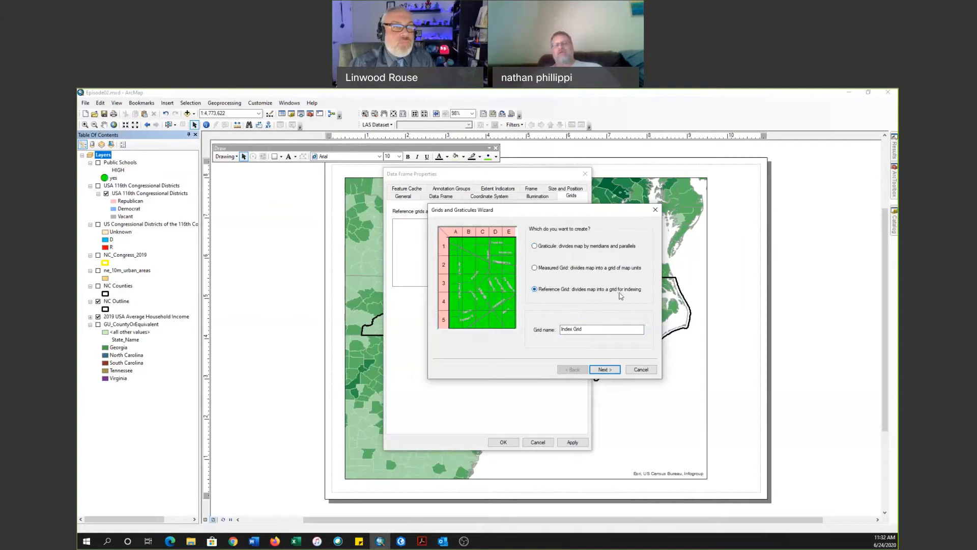
# - Choose the graticule type for the new grid and name it "Graticule - 2 degrees"
pyautogui.click(558, 248)
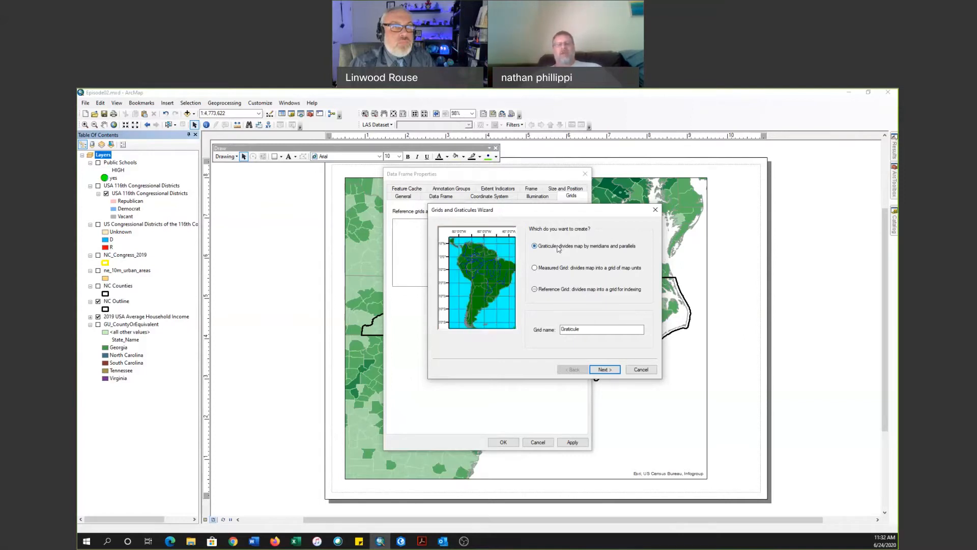
pyautogui.click(601, 331)
pyautogui.write('- 2 degrees')
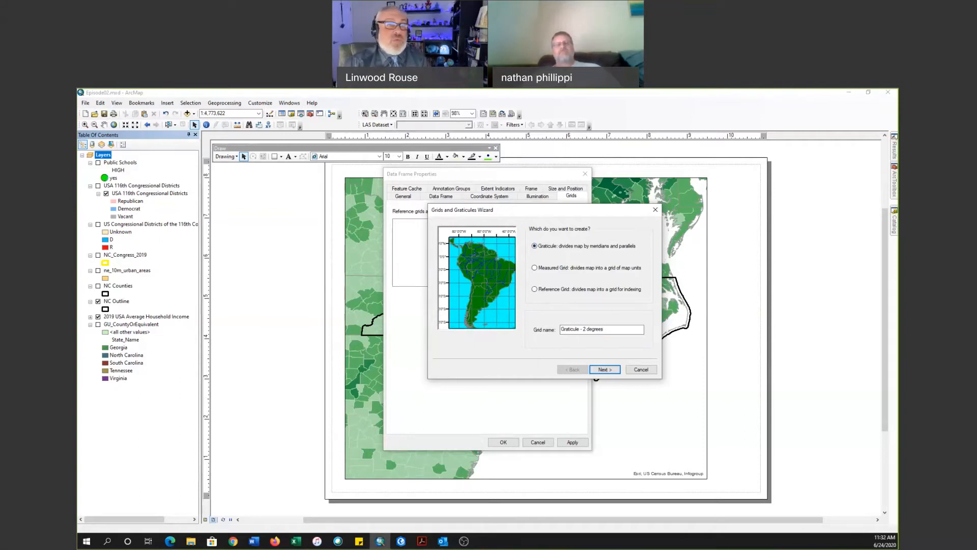
pyautogui.press('Return')
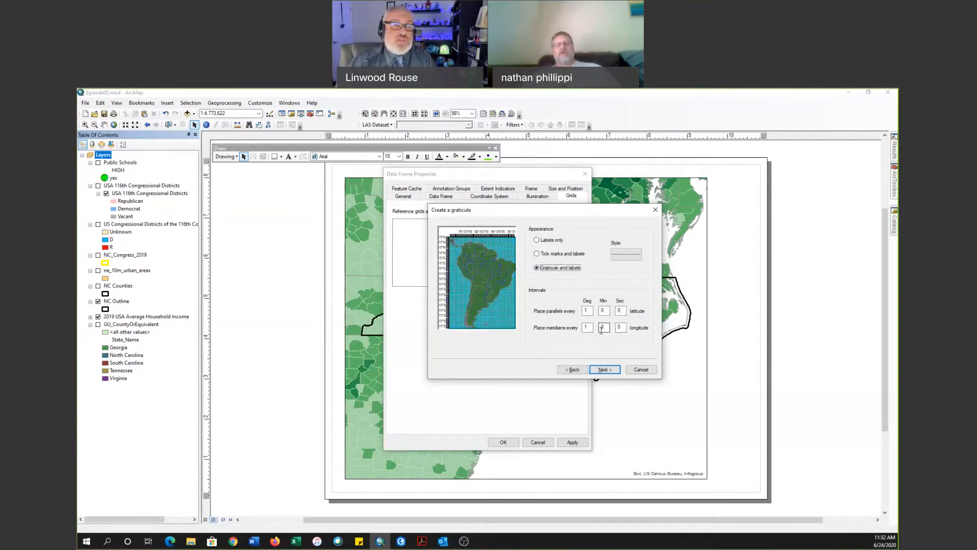
# - Set the graticule's intervals to 2 degrees for both parallels and meridians
pyautogui.click(585, 310)
pyautogui.write('2')
pyautogui.press('Tab')
pyautogui.hotkey('shift', 'Tab')
pyautogui.write('1')
pyautogui.press('BackSpace')
pyautogui.write('2')
pyautogui.press('Tab')
pyautogui.press('Tab')
pyautogui.press('Tab')
pyautogui.write('2')
pyautogui.press('Tab')
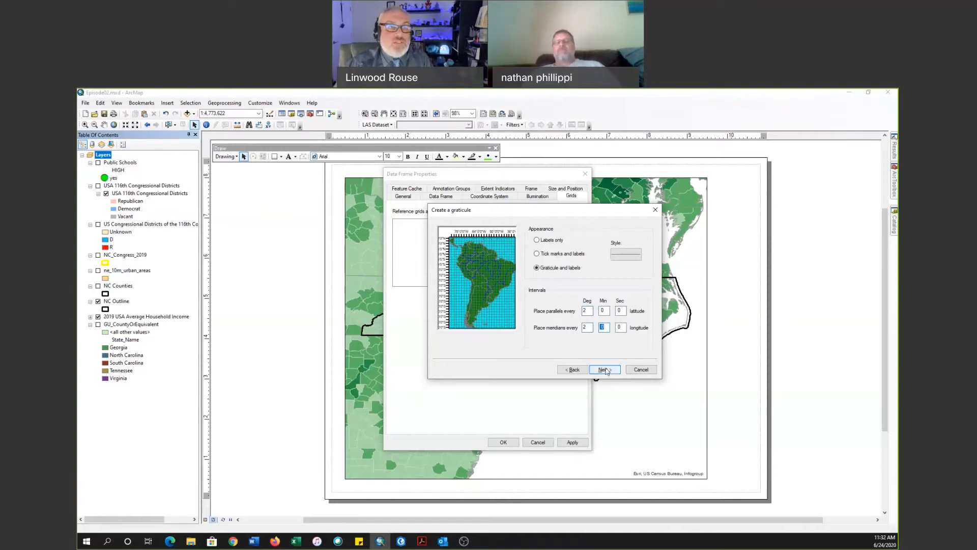
# - Style the graticule lines with the River symbol recoloured to a pale lavender-blue
pyautogui.click(624, 256)
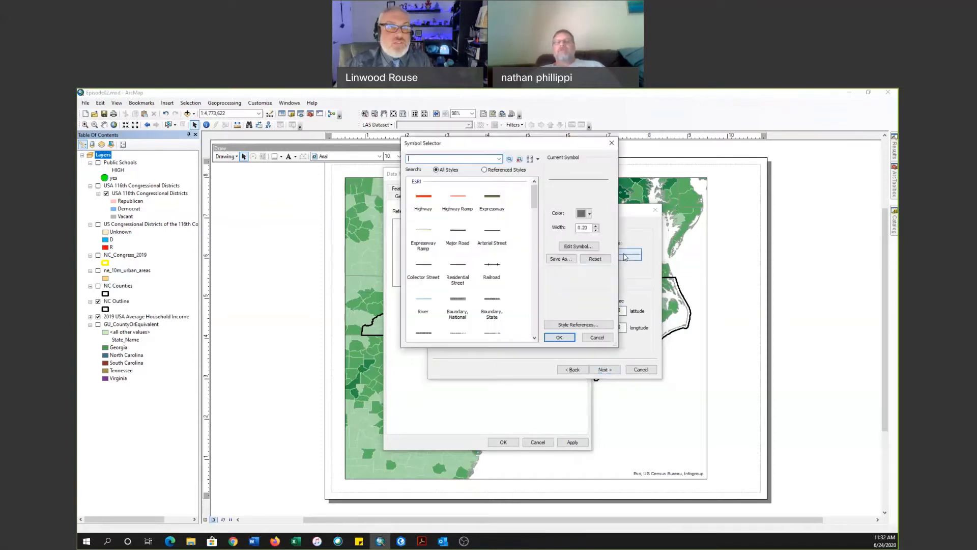
pyautogui.click(426, 301)
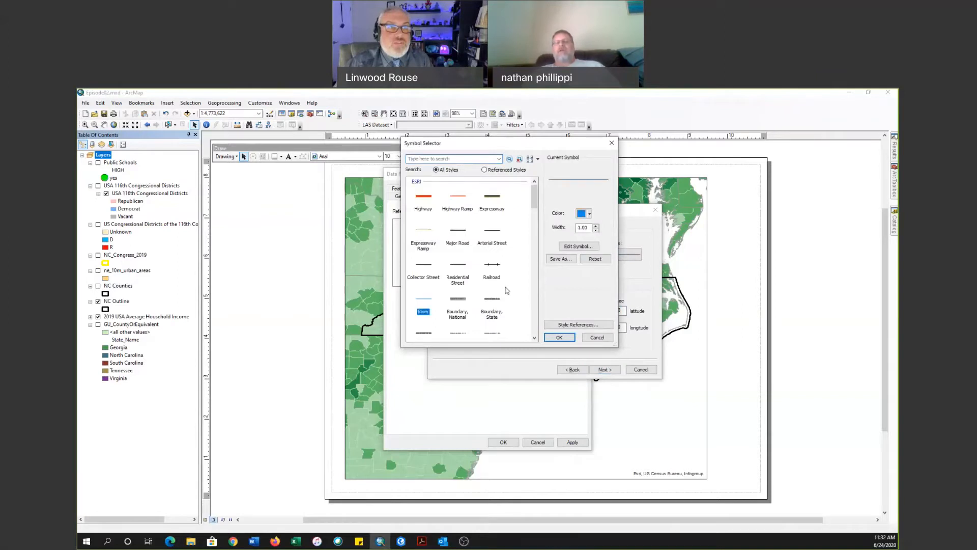
pyautogui.click(583, 213)
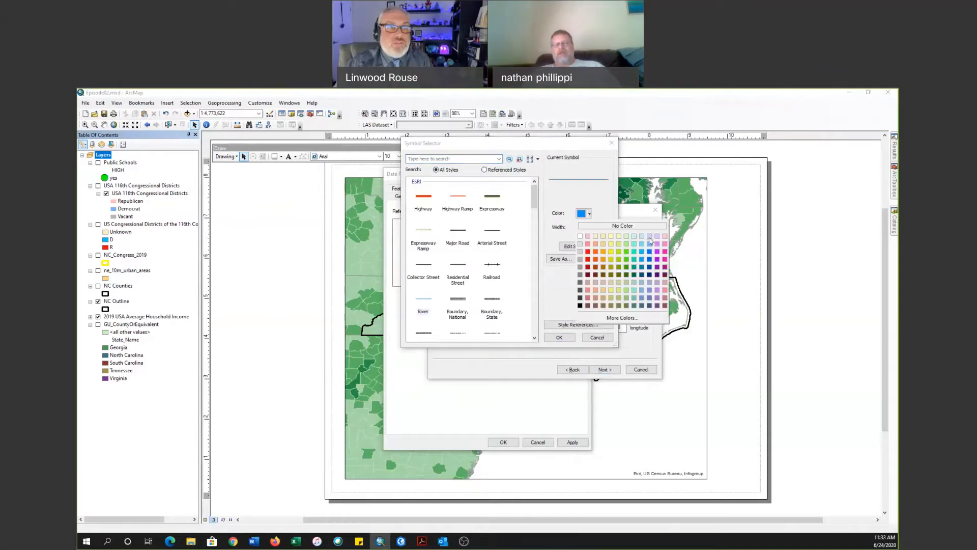
pyautogui.click(649, 237)
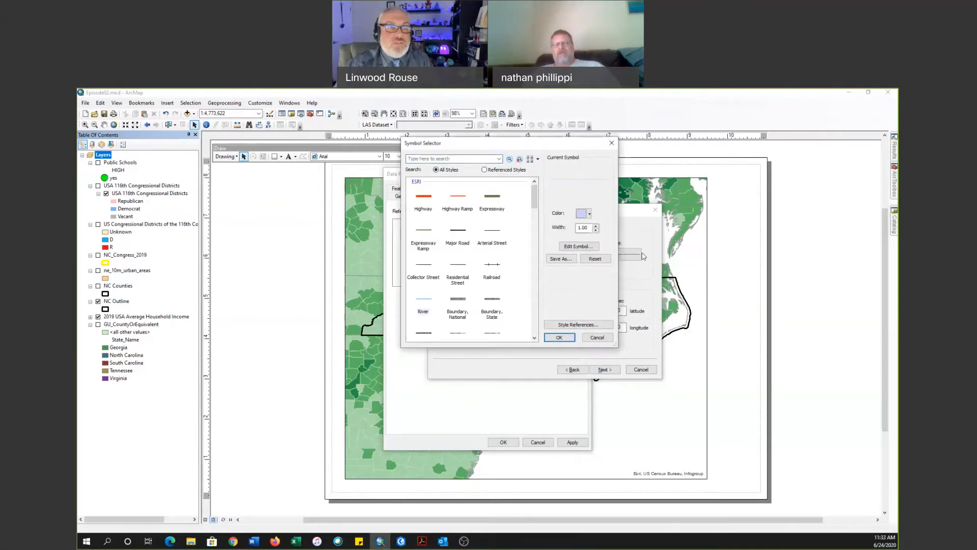
pyautogui.click(559, 337)
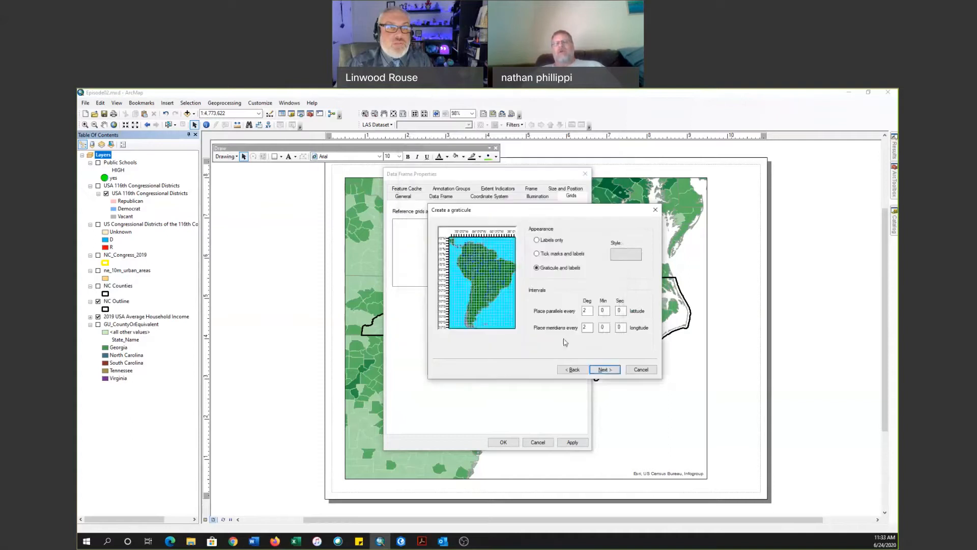
pyautogui.click(608, 371)
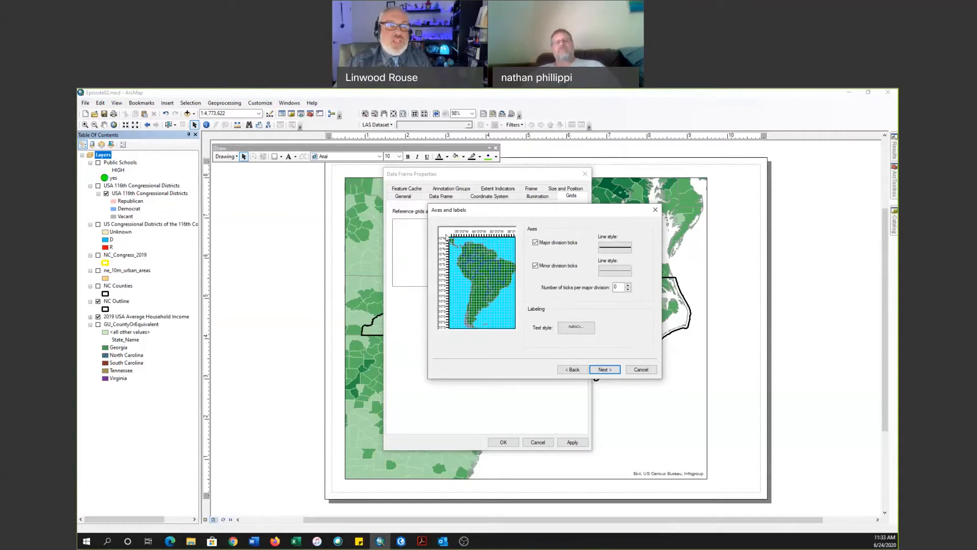
# - Finish the graticule with the default division ticks, text style and simple border, and apply it to the data frame
pyautogui.click(535, 265)
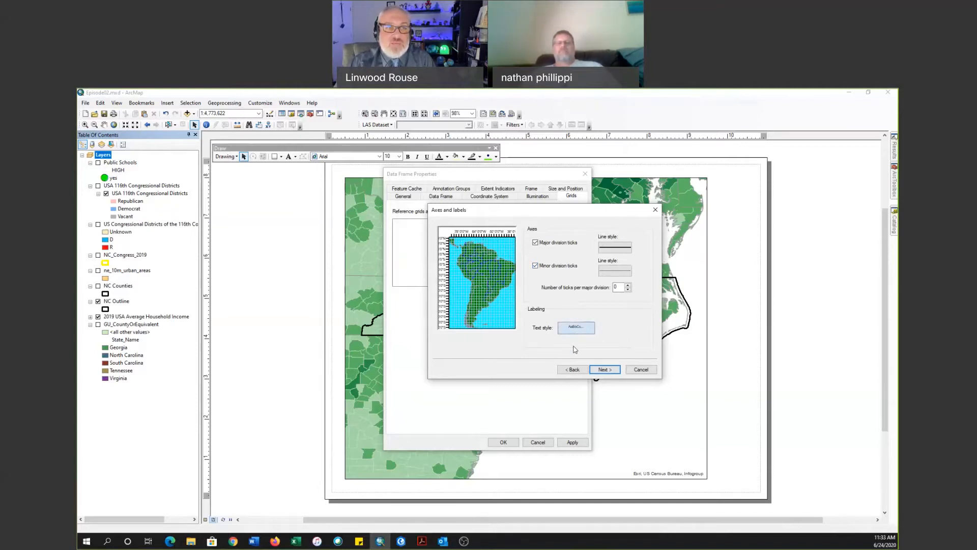
pyautogui.click(575, 328)
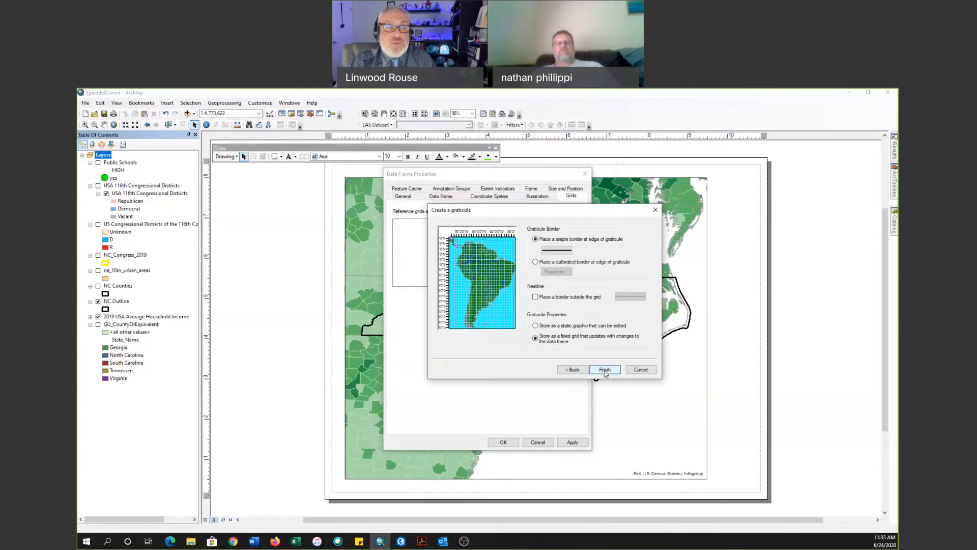
pyautogui.click(605, 373)
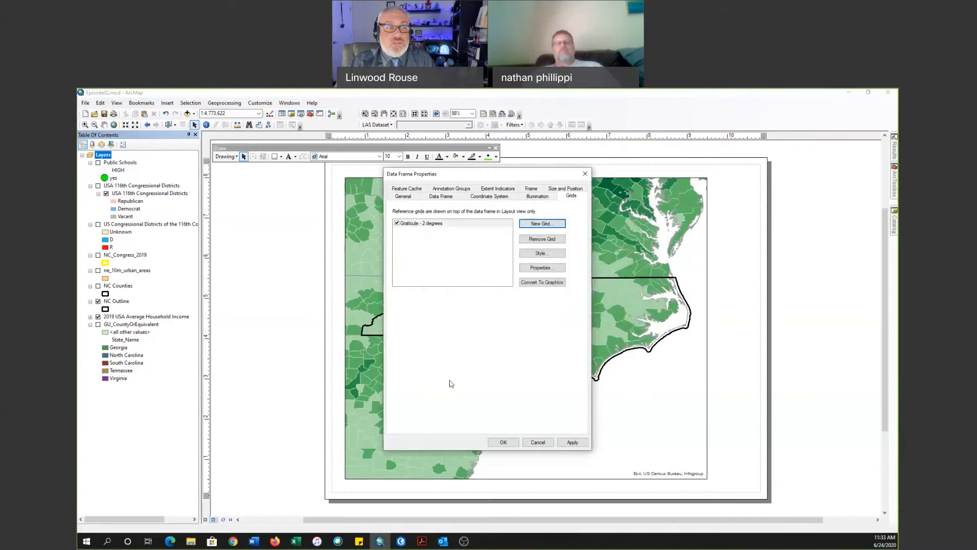
pyautogui.click(573, 442)
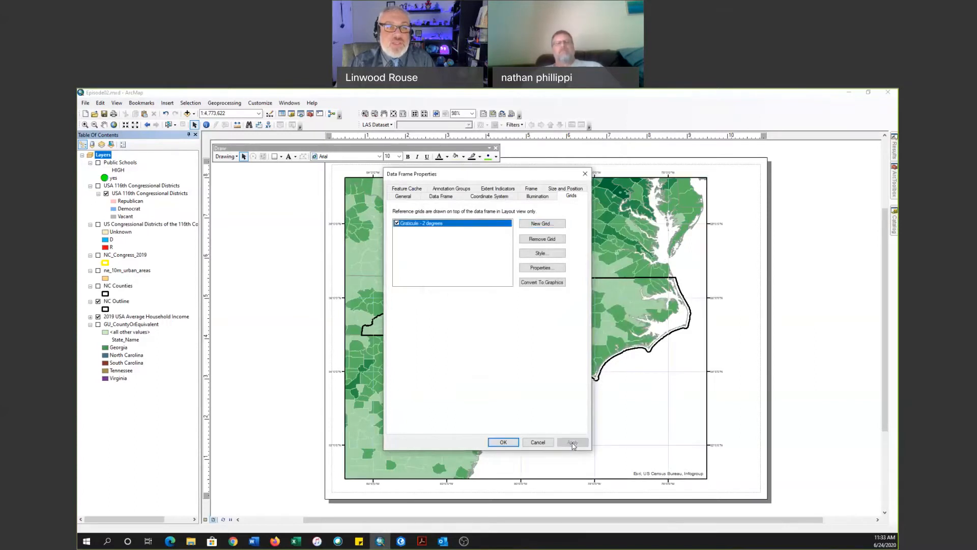
pyautogui.moveTo(539, 172); pyautogui.dragTo(285, 171)
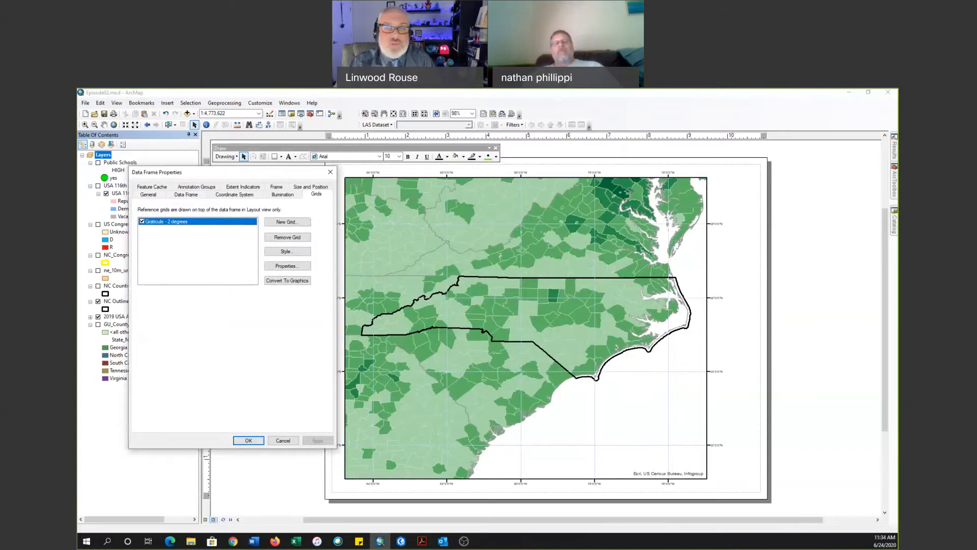
pyautogui.click(831, 256)
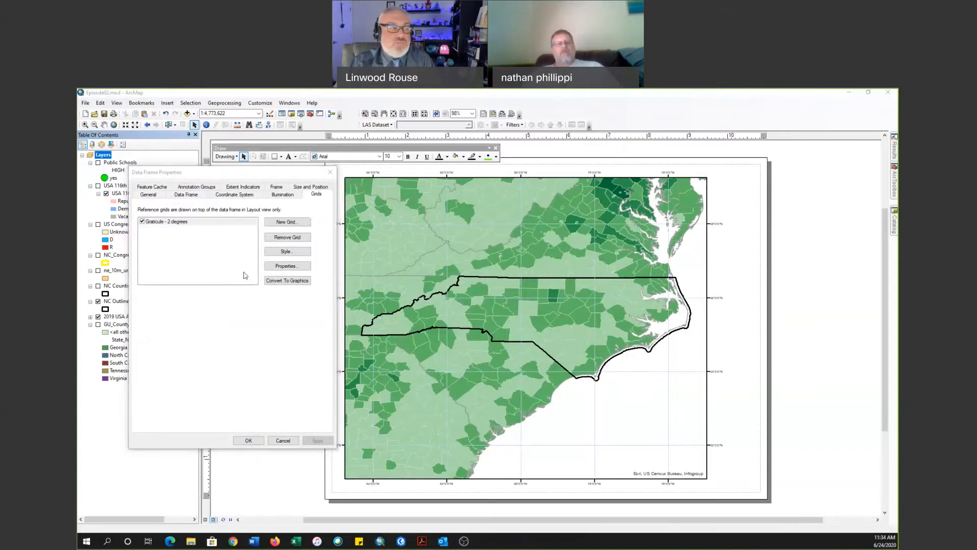
# - Turn off zero minutes and zero seconds in the 2-degree graticule's labels and apply the change to the data frame
pyautogui.click(288, 266)
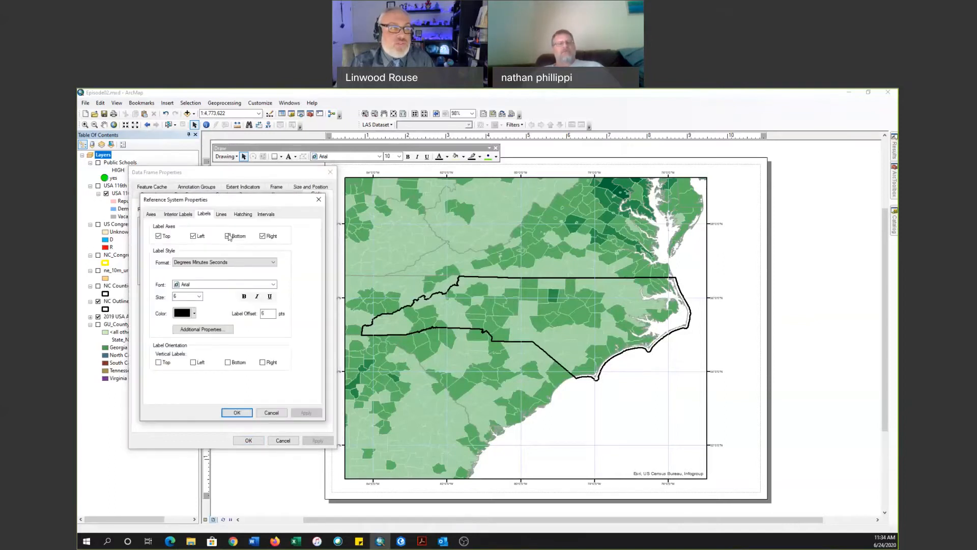
pyautogui.click(265, 214)
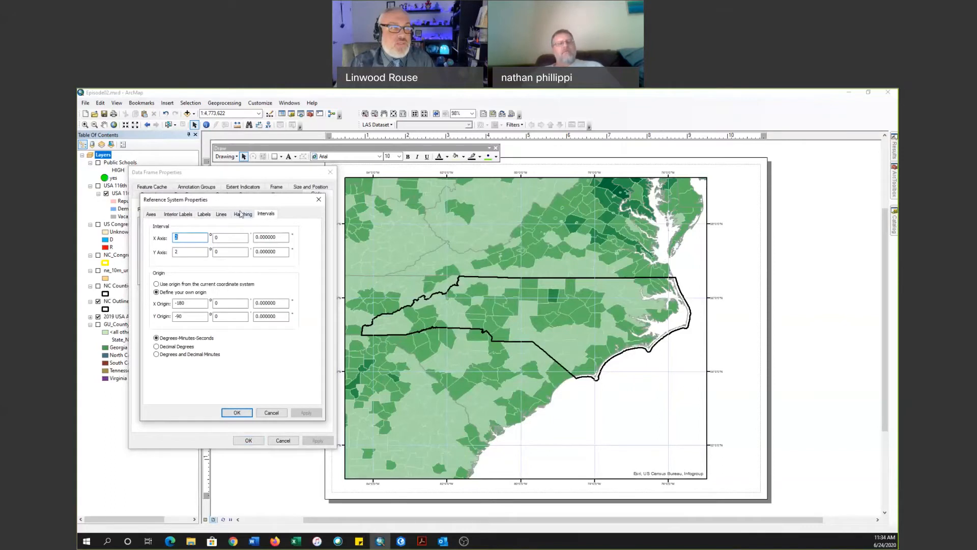
pyautogui.click(175, 214)
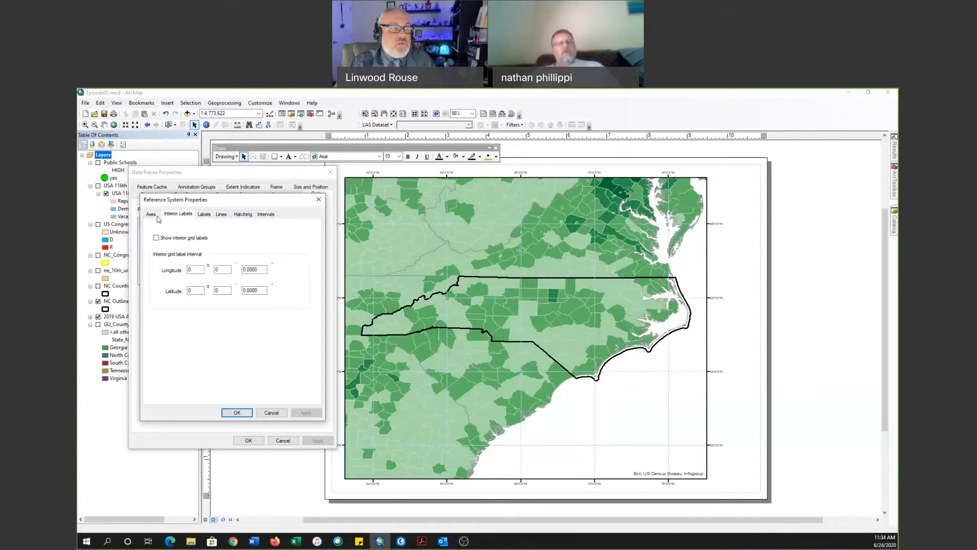
pyautogui.click(151, 216)
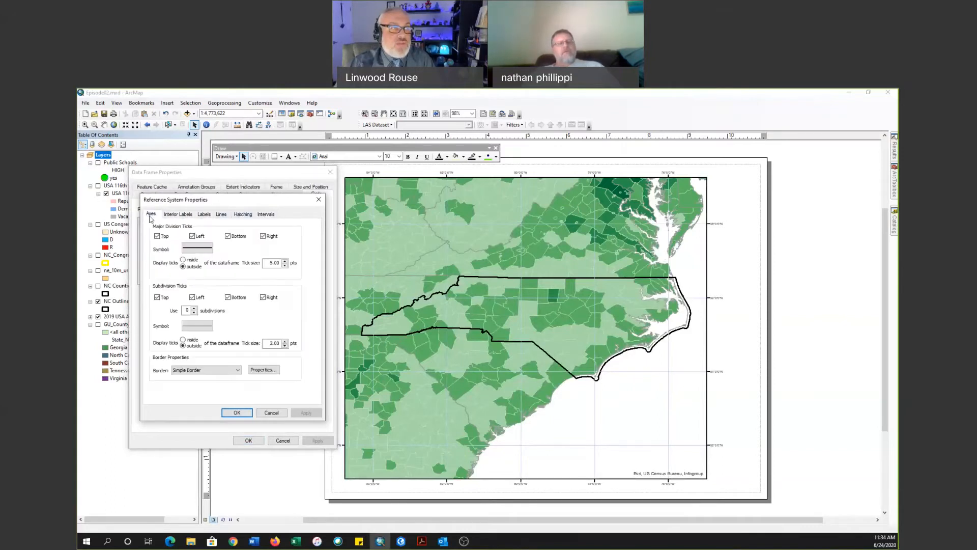
pyautogui.click(205, 214)
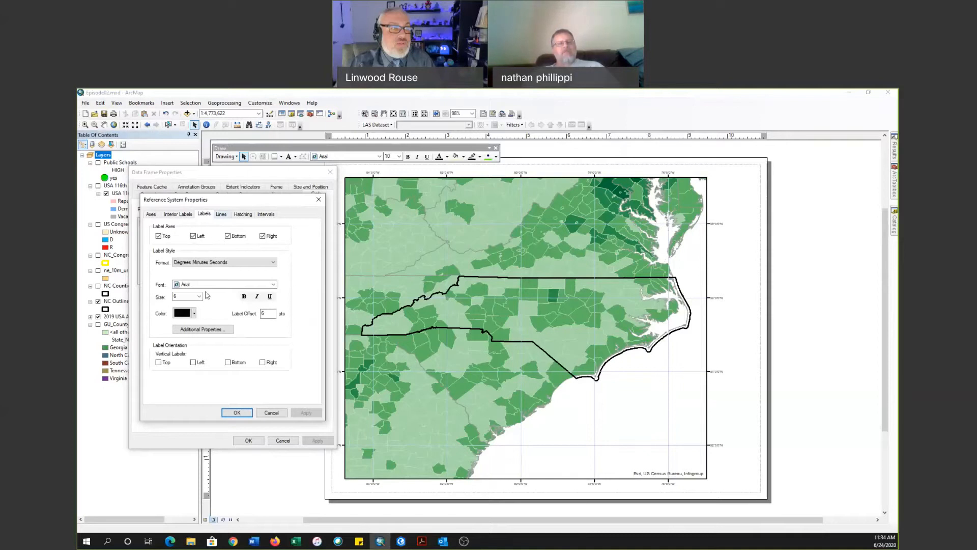
pyautogui.click(201, 330)
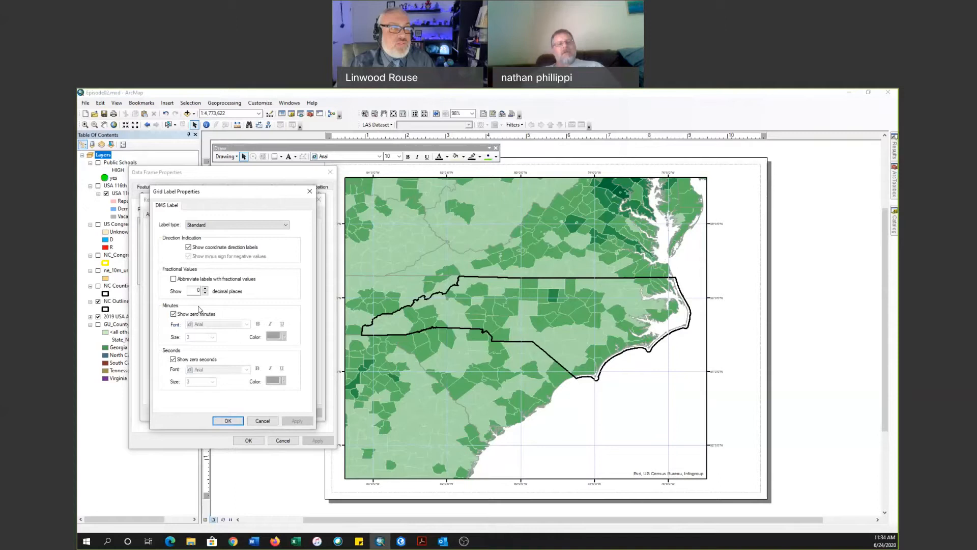
pyautogui.click(173, 359)
pyautogui.click(174, 314)
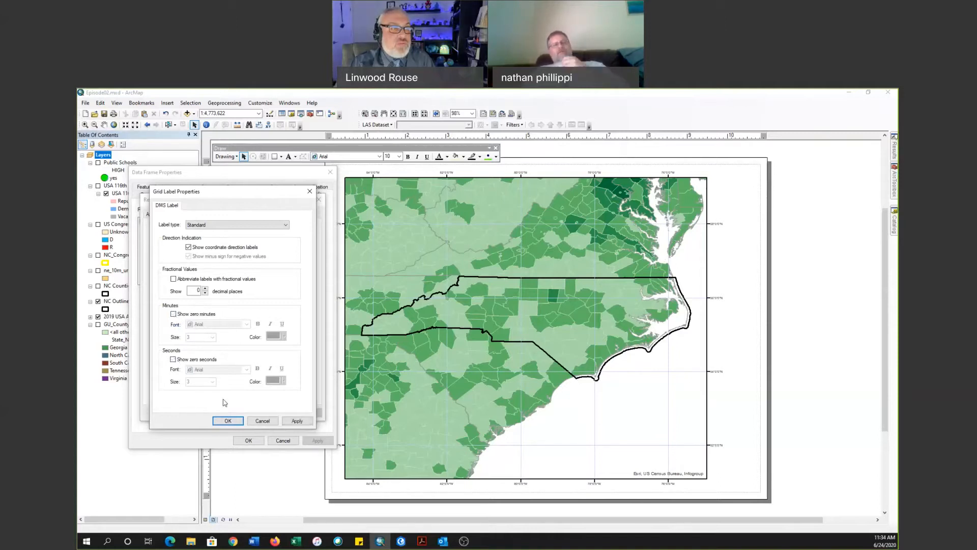
pyautogui.click(229, 420)
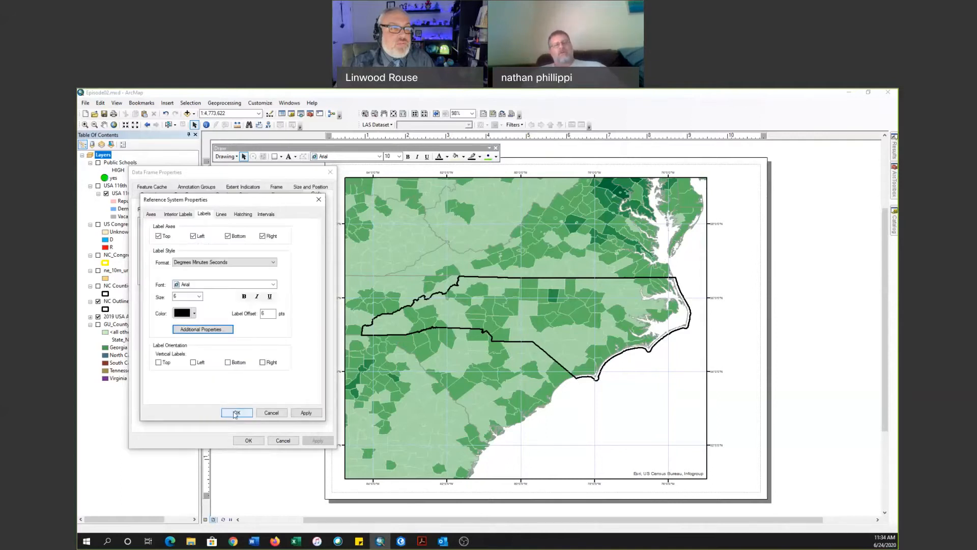
pyautogui.click(230, 416)
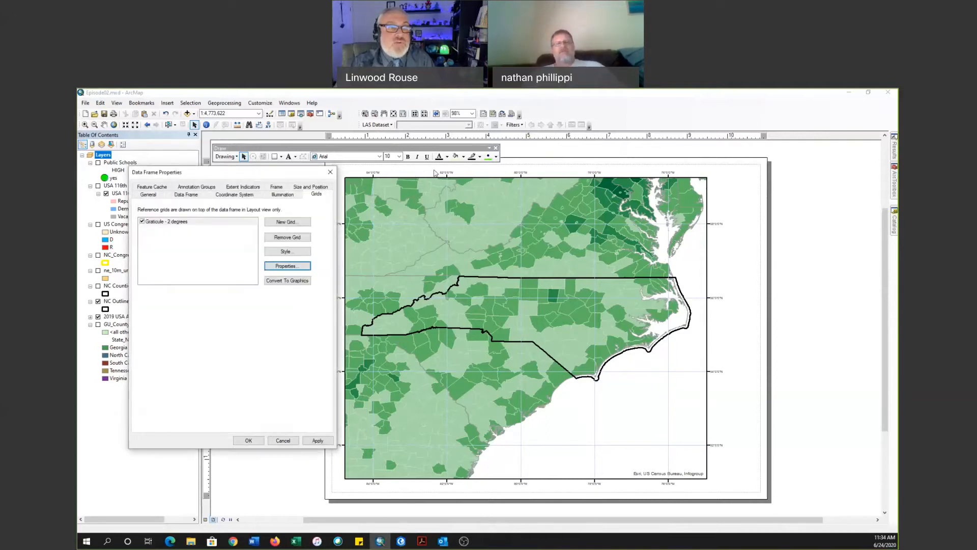
pyautogui.click(320, 439)
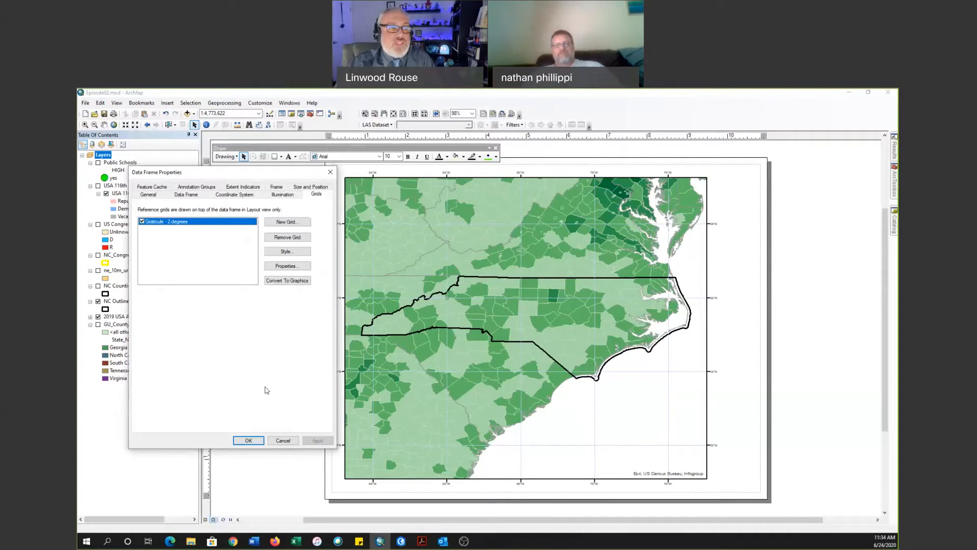
# - Turn on the ne_10m_urban_areas layer and set its transparency to 40%
pyautogui.click(249, 440)
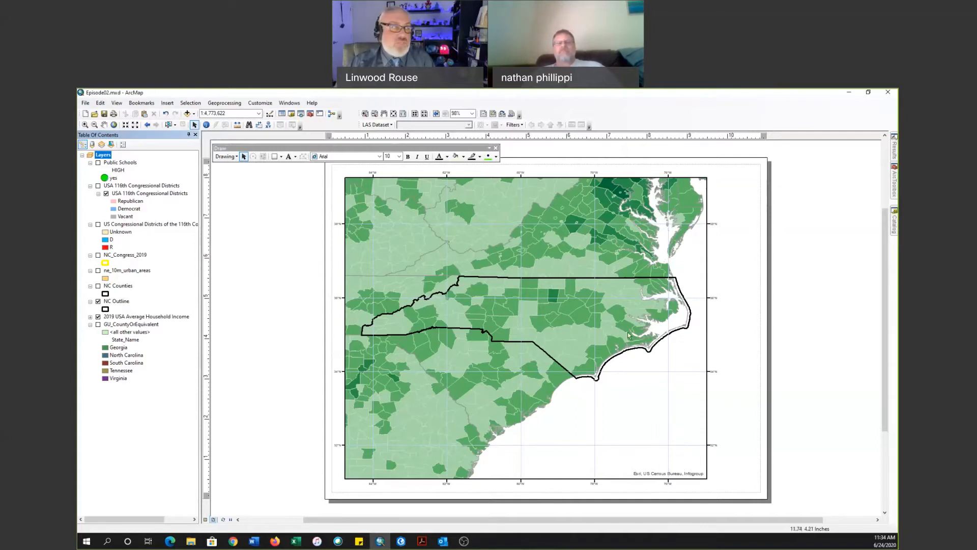
pyautogui.click(98, 270)
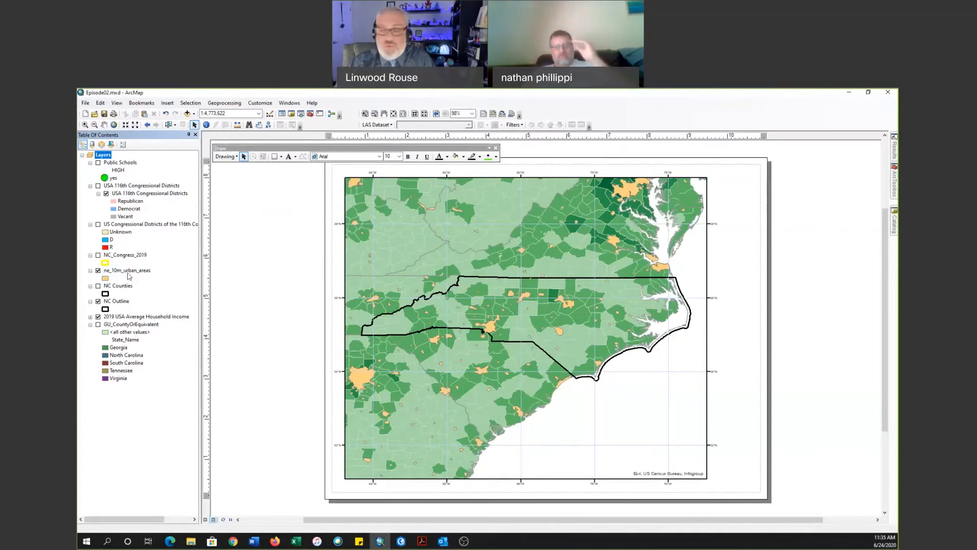
pyautogui.click(128, 271)
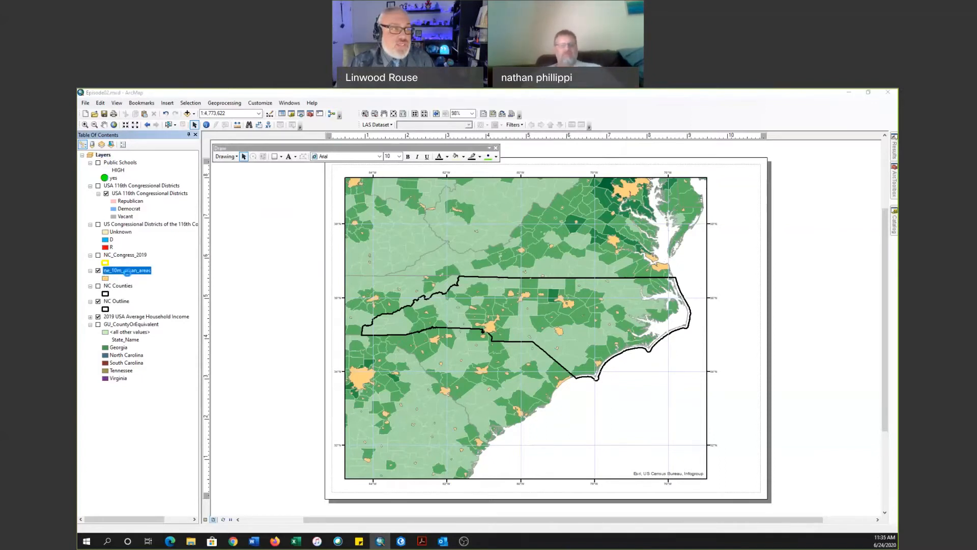
pyautogui.doubleClick(127, 271)
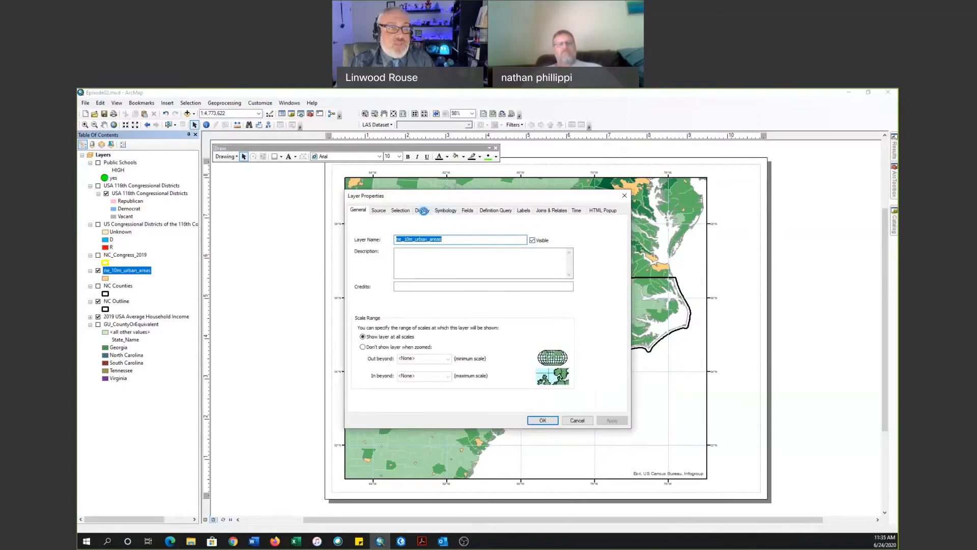
pyautogui.click(427, 212)
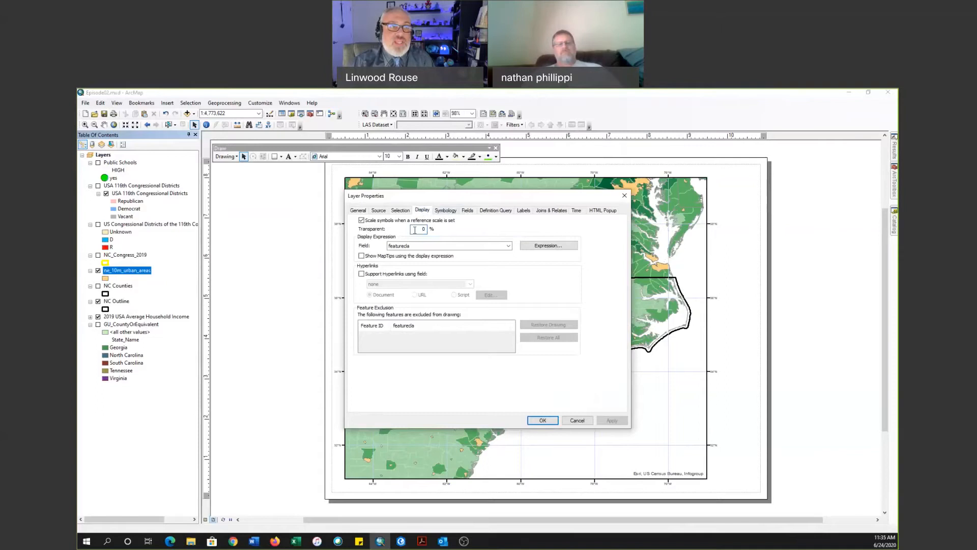
pyautogui.write('40')
pyautogui.press('BackSpace')
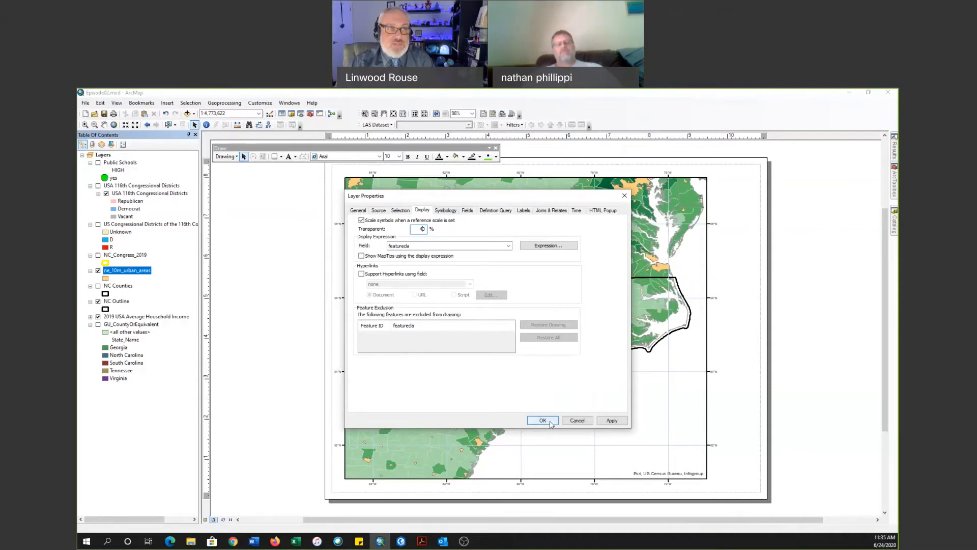
pyautogui.click(543, 420)
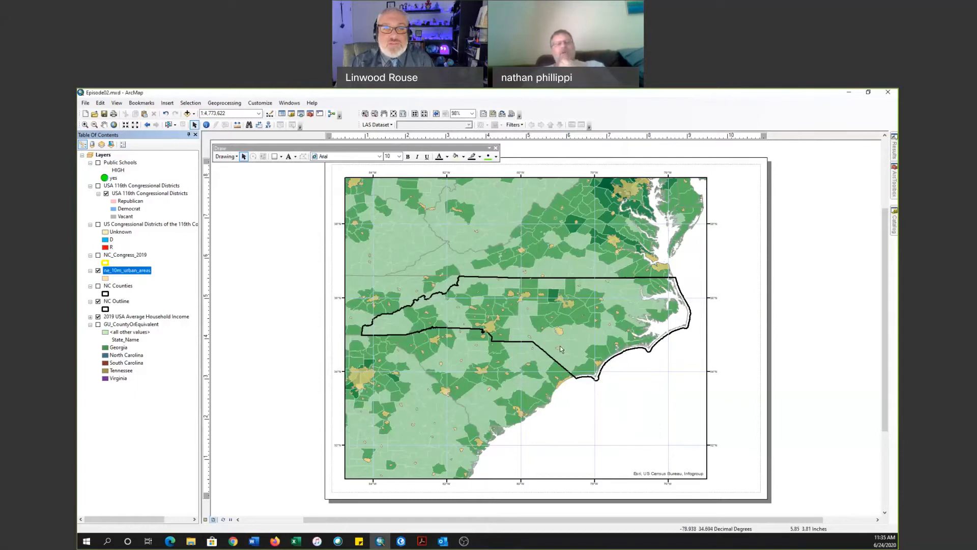
# - Identify the dark green county in north-central North Carolina, using the NC Counties layer as the source
pyautogui.click(206, 125)
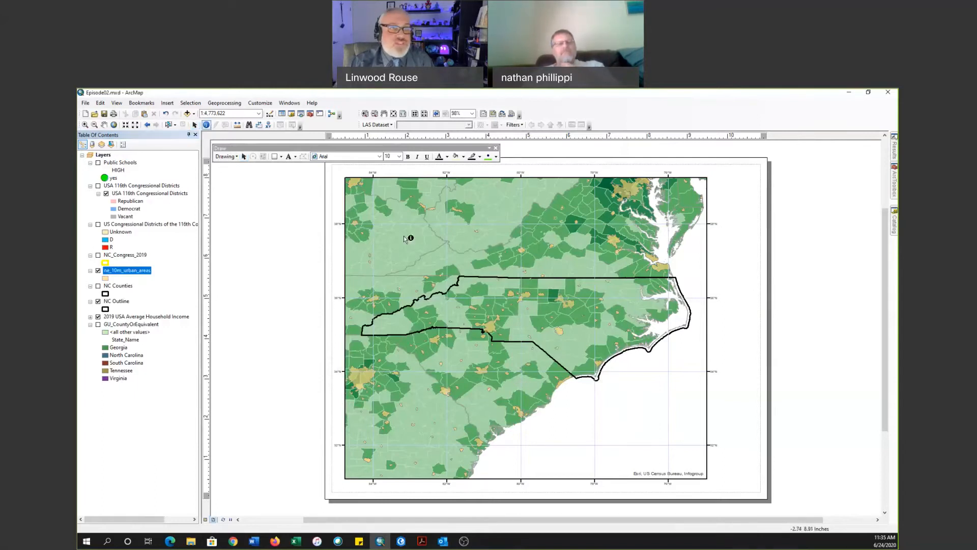
pyautogui.click(553, 295)
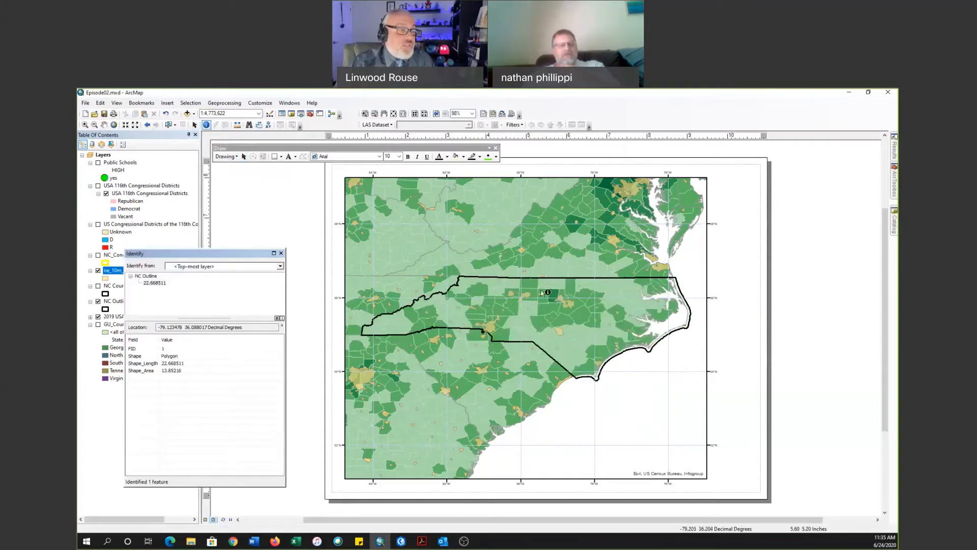
pyautogui.click(280, 266)
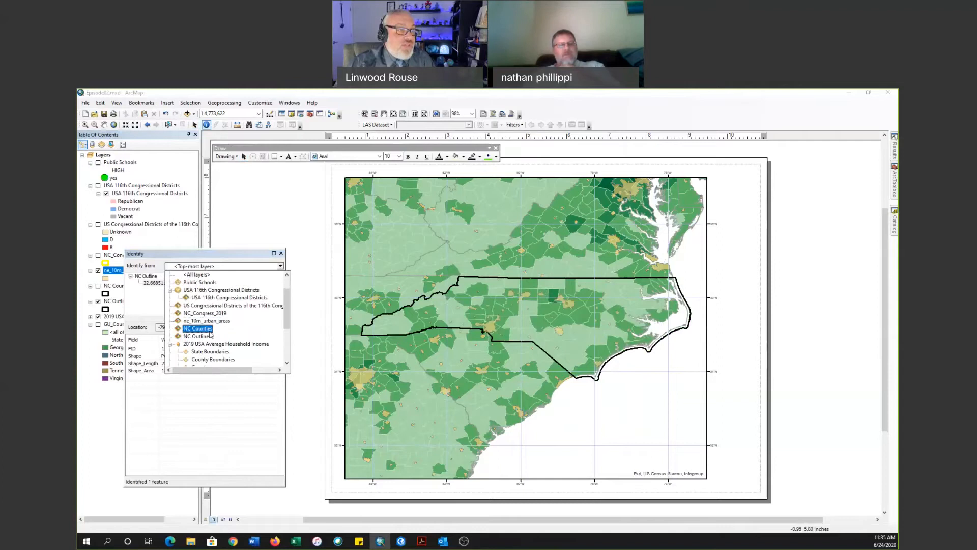
pyautogui.click(199, 352)
pyautogui.click(552, 296)
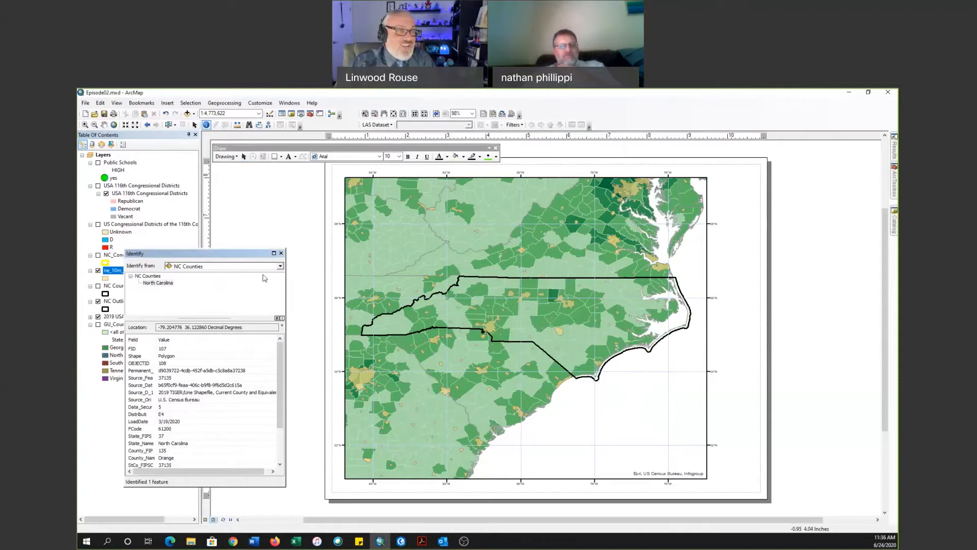
pyautogui.click(280, 252)
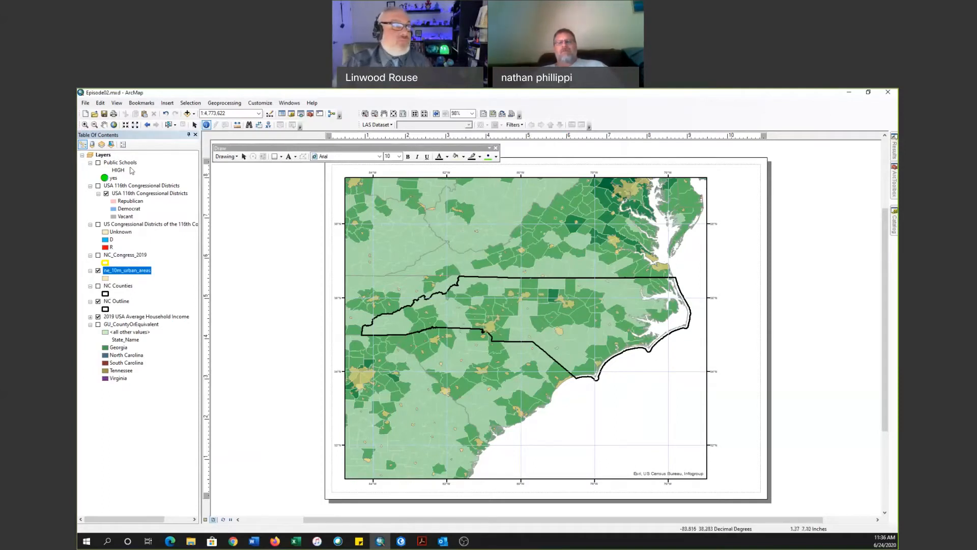
# - Give the Layers data frame a Blue background recoloured to a stronger sky blue, and apply it
pyautogui.rightClick(105, 156)
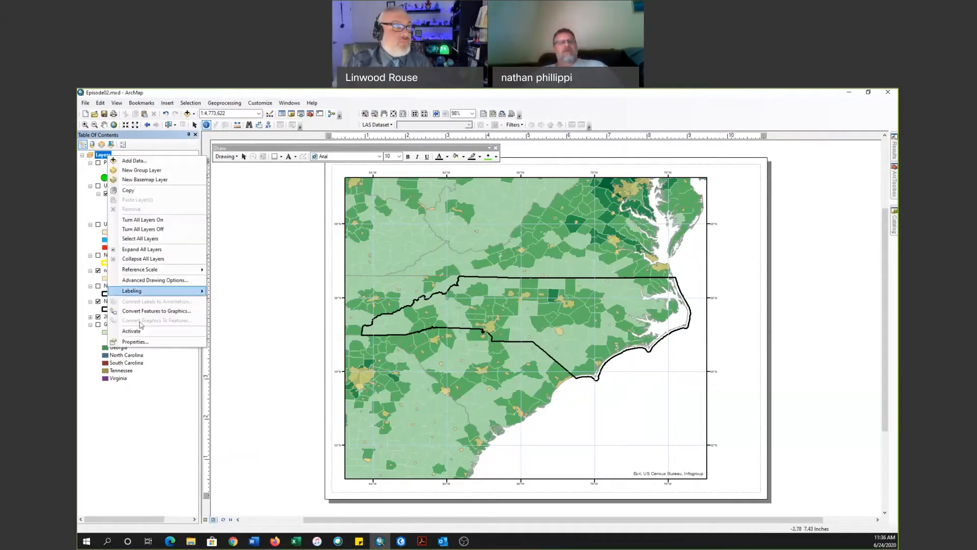
pyautogui.click(135, 341)
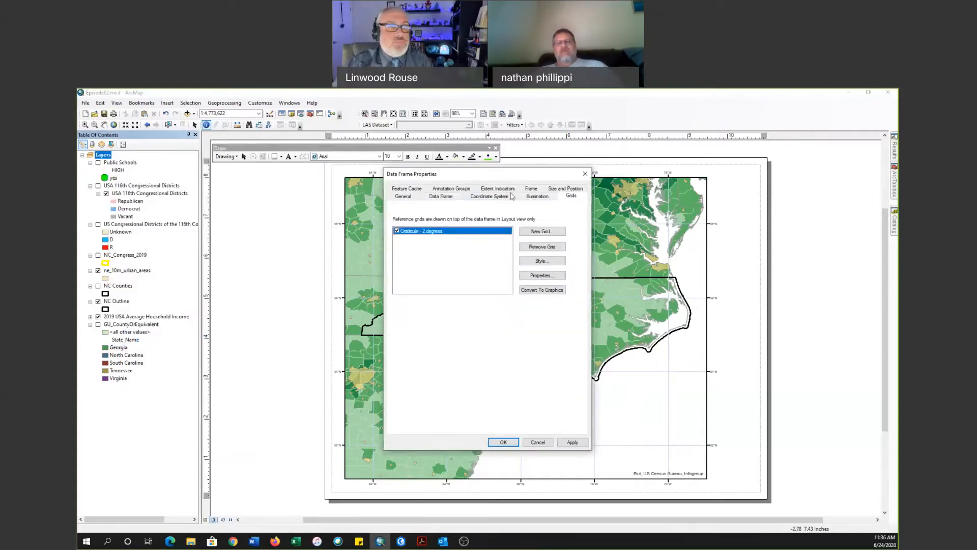
pyautogui.click(532, 189)
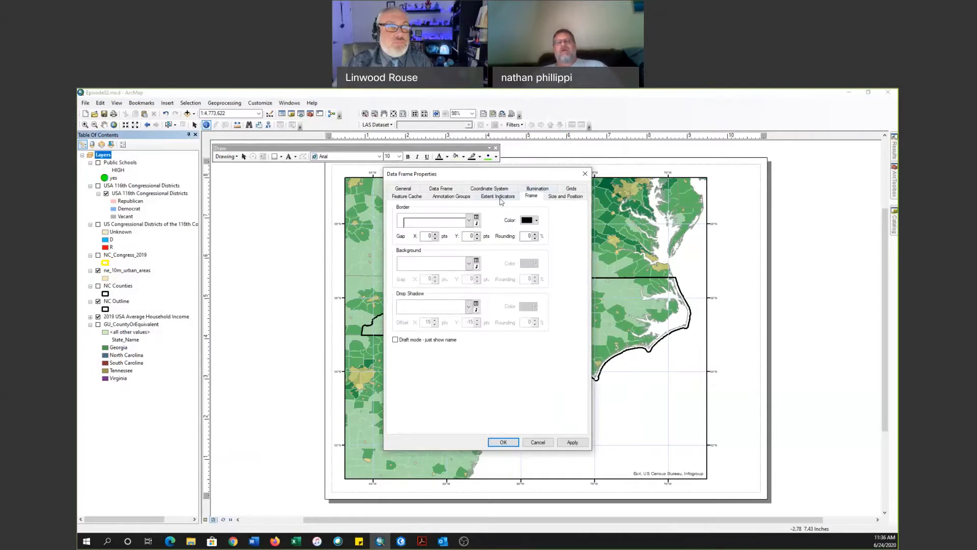
pyautogui.click(469, 264)
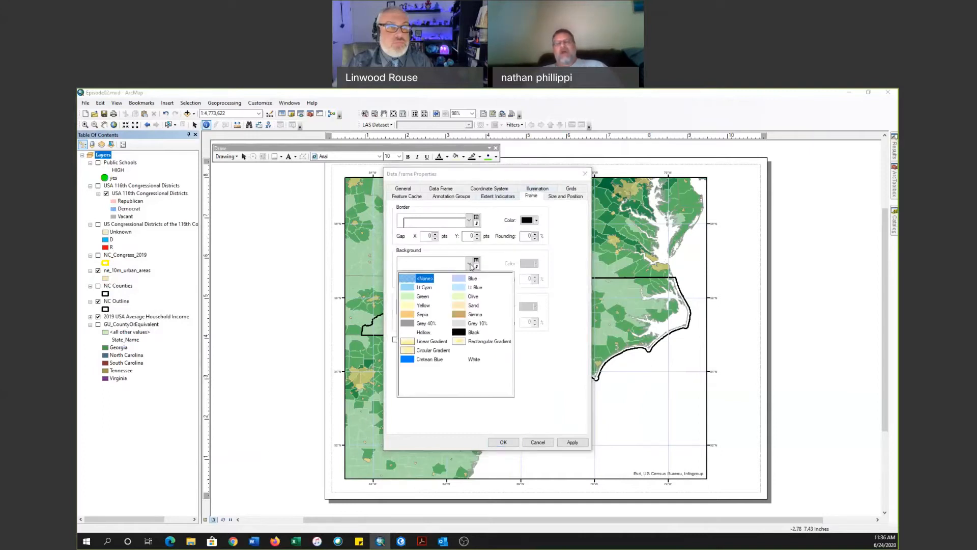
pyautogui.click(470, 279)
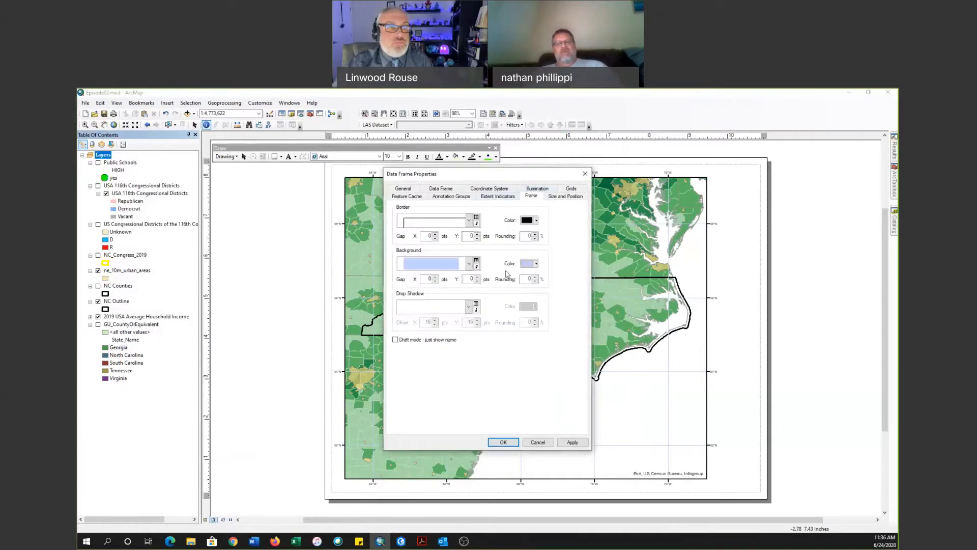
pyautogui.click(536, 263)
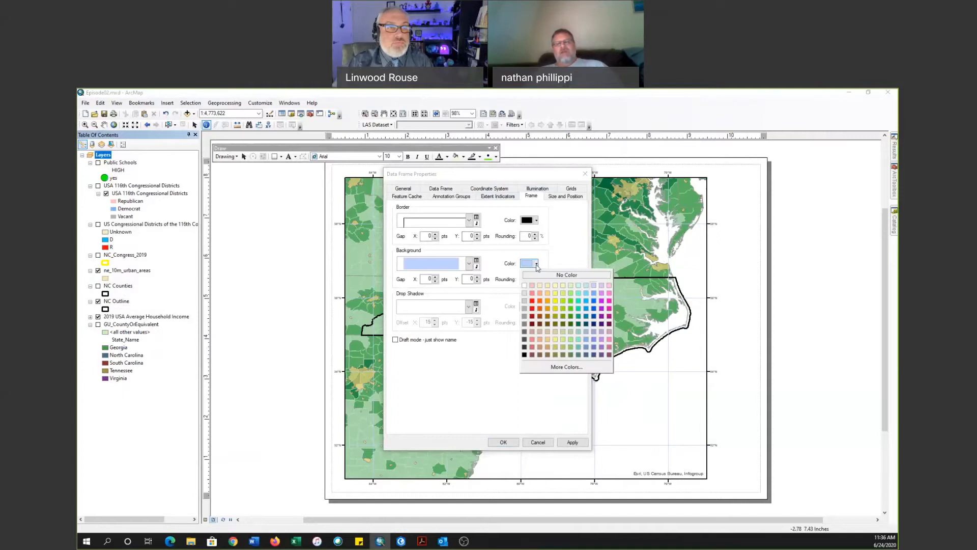
pyautogui.click(595, 293)
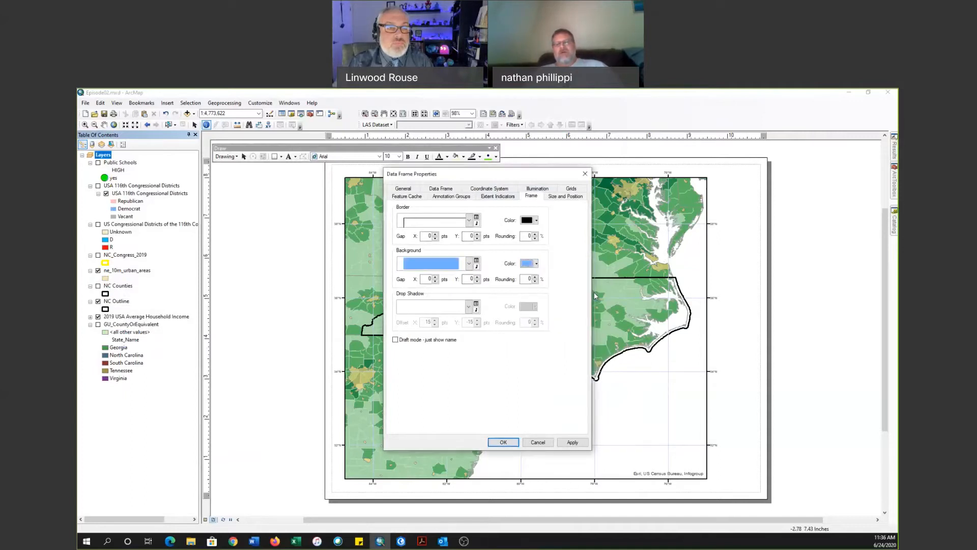
pyautogui.click(536, 264)
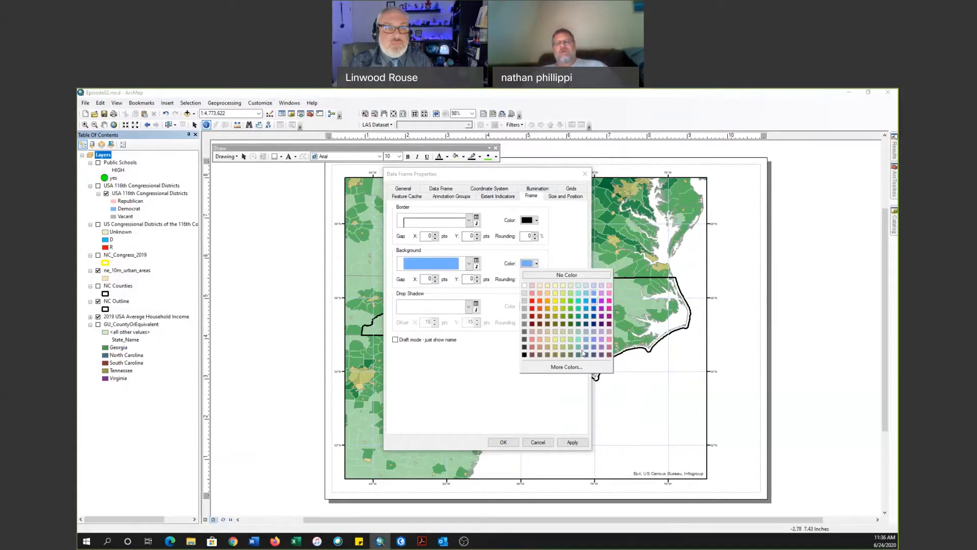
pyautogui.click(544, 424)
pyautogui.click(573, 441)
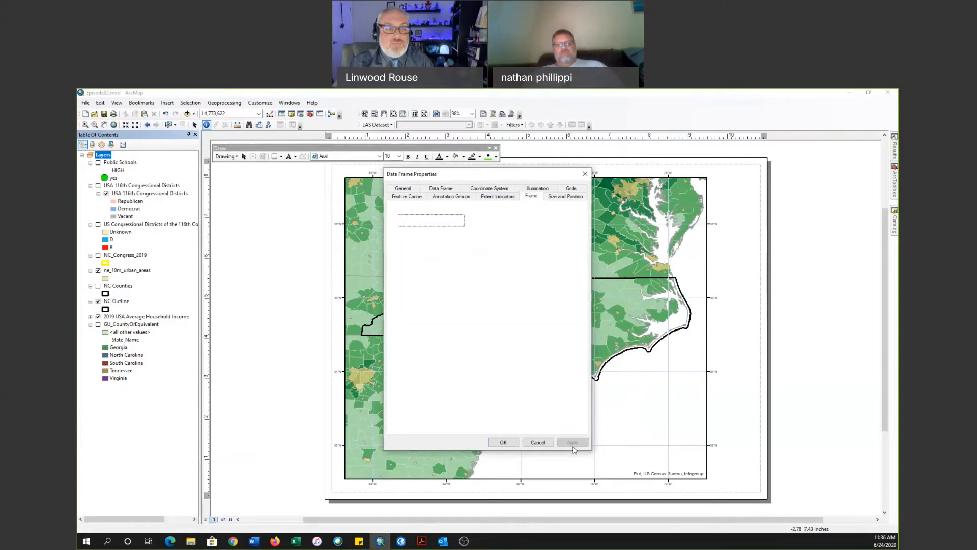
pyautogui.click(503, 442)
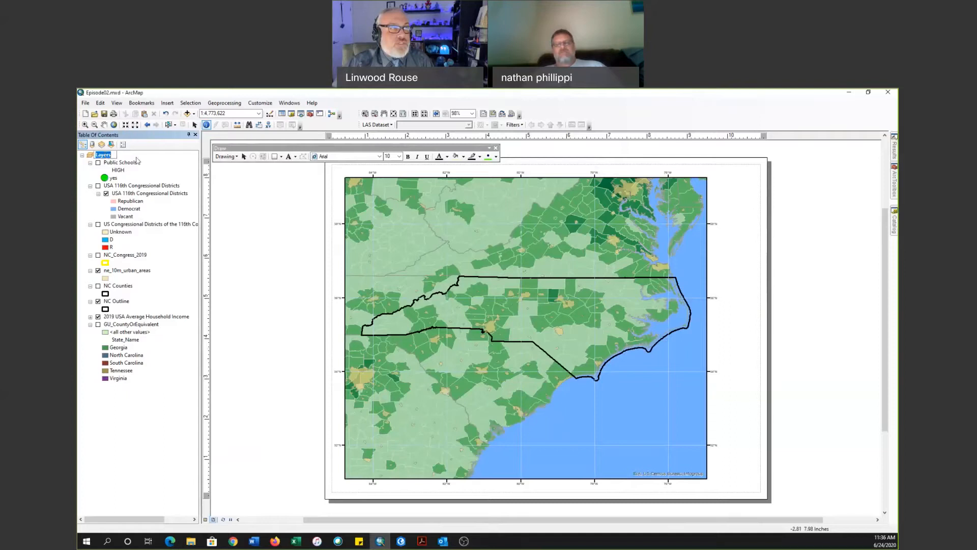
# - Review the border styles available for the Layers data frame
pyautogui.doubleClick(102, 156)
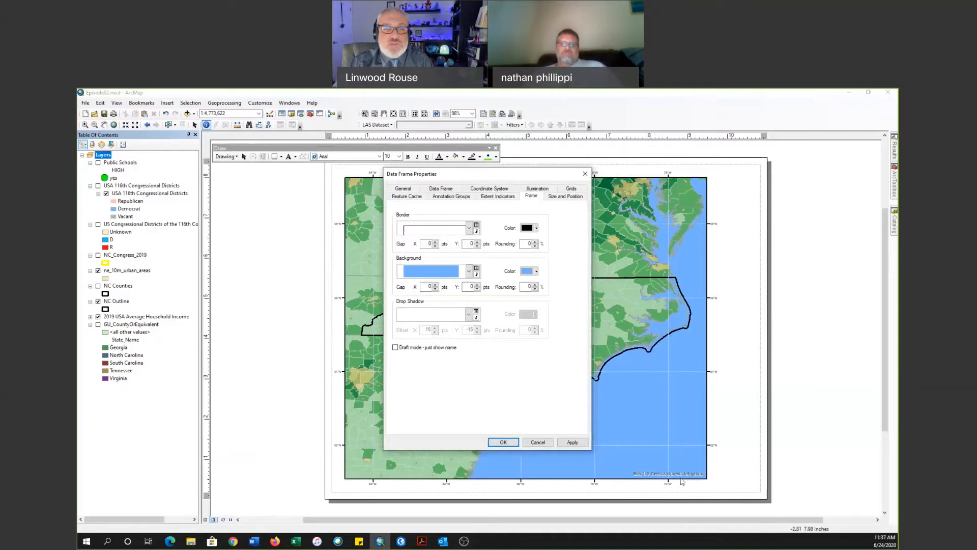
pyautogui.click(469, 229)
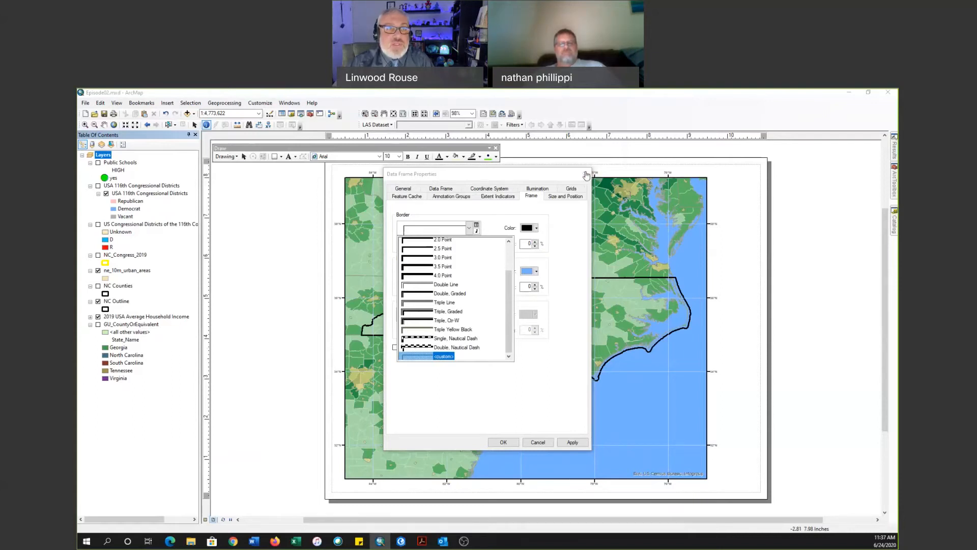
pyautogui.click(542, 445)
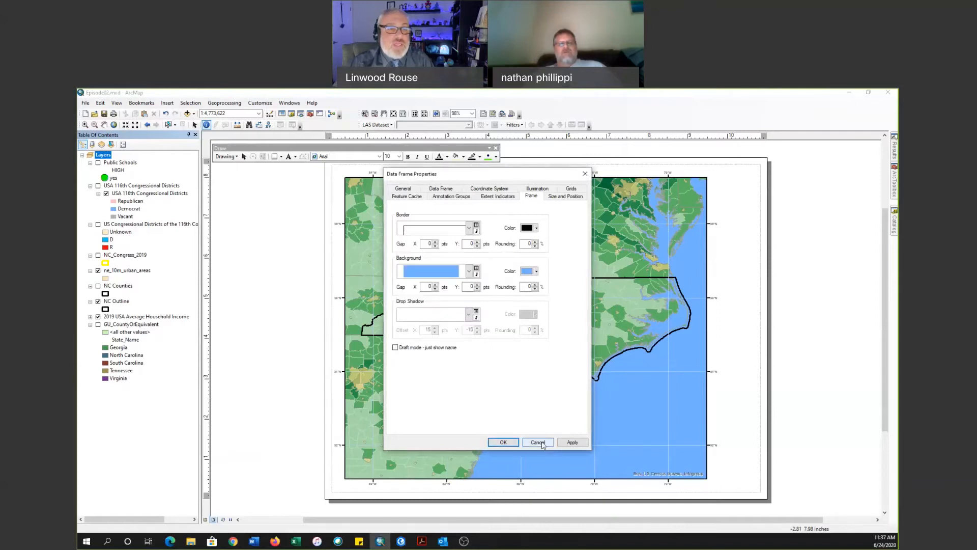
pyautogui.click(540, 442)
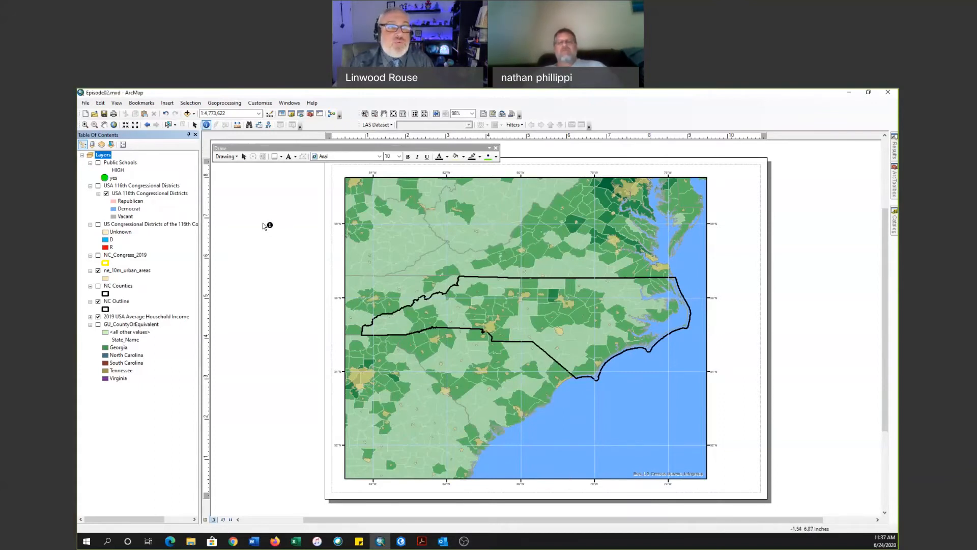
# - Insert a new data frame on the layout page
pyautogui.rightClick(103, 155)
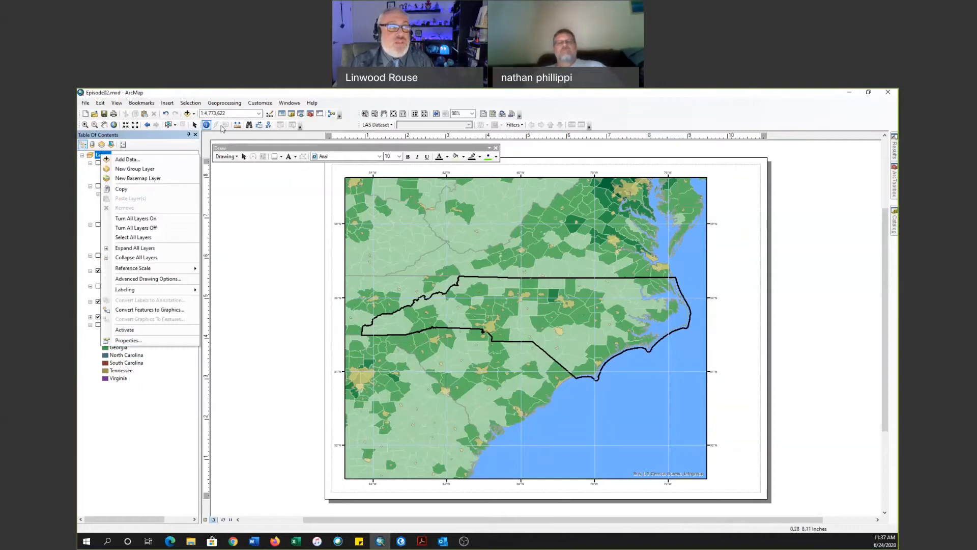
pyautogui.click(170, 103)
pyautogui.click(170, 103)
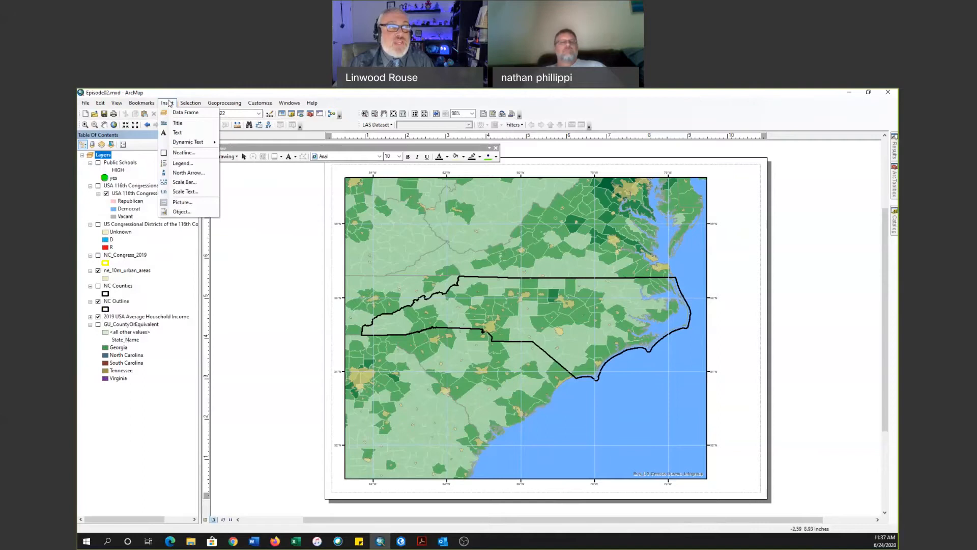
pyautogui.click(181, 114)
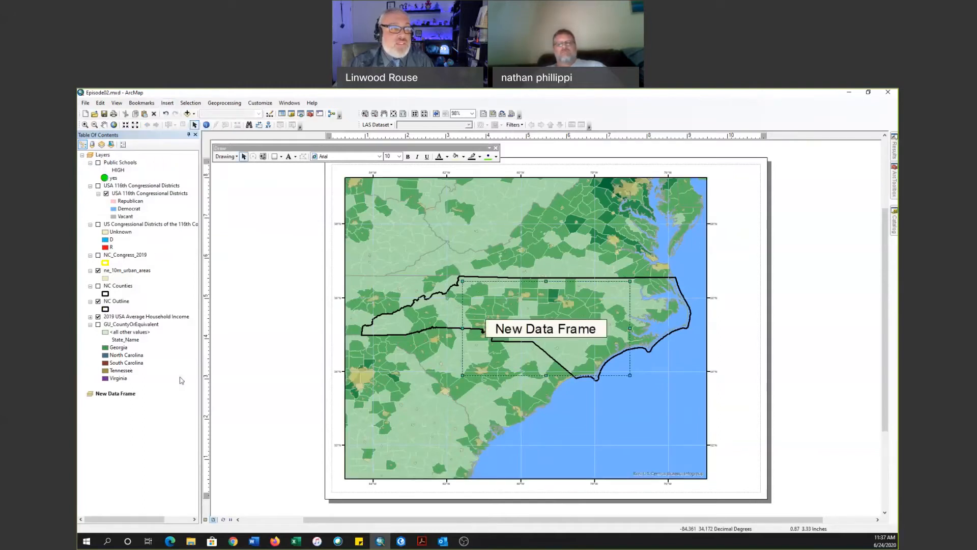
# - Copy the NC Outline layer from the Layers data frame into the new data frame
pyautogui.rightClick(117, 289)
pyautogui.click(110, 302)
pyautogui.rightClick(111, 305)
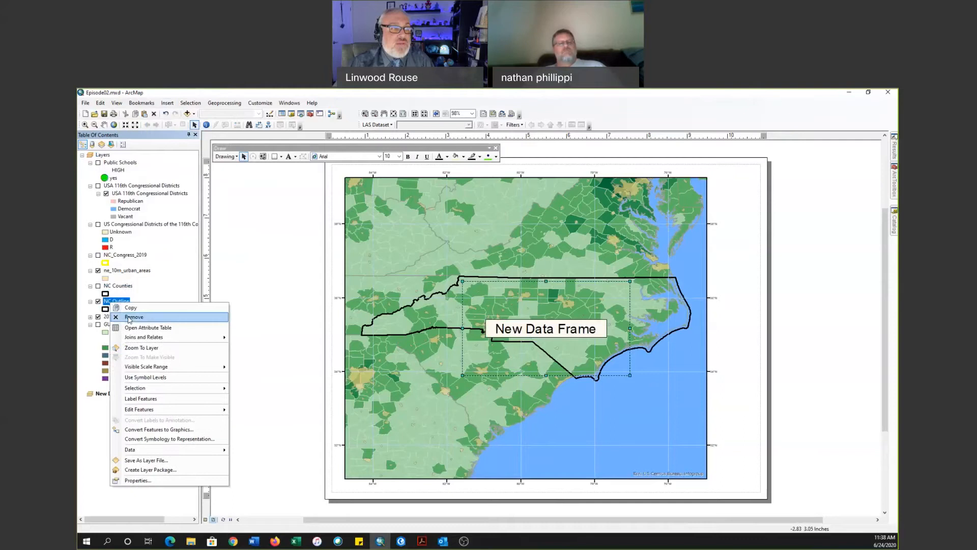
pyautogui.click(113, 398)
pyautogui.click(115, 396)
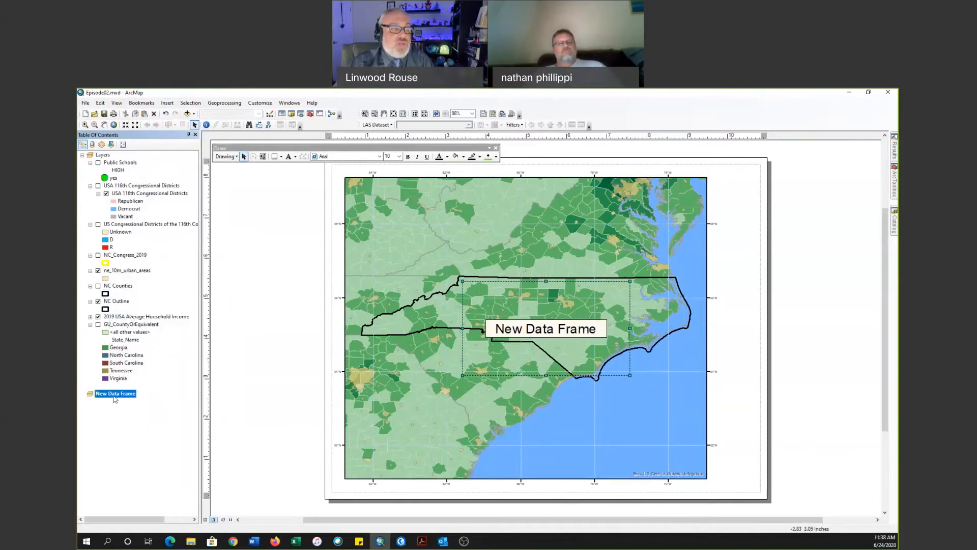
pyautogui.rightClick(115, 398)
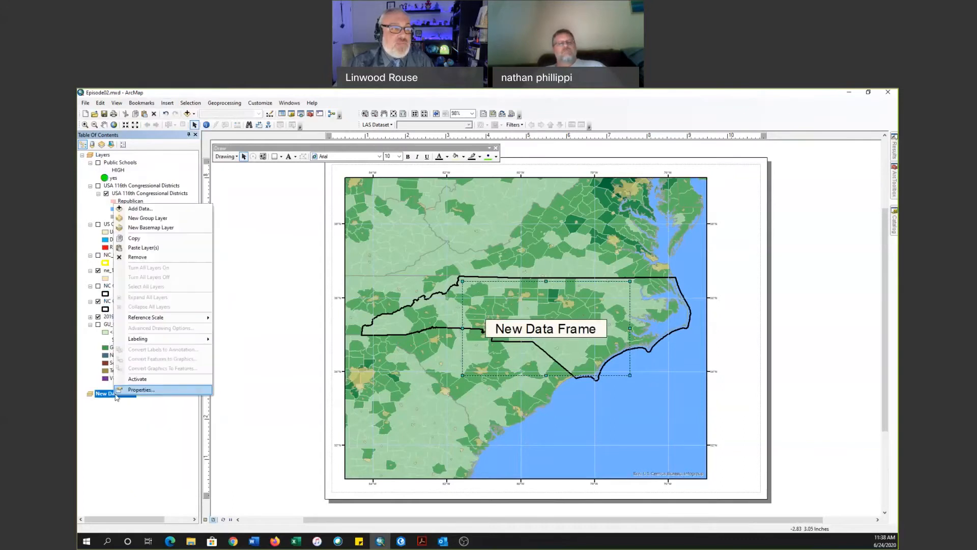
pyautogui.click(144, 247)
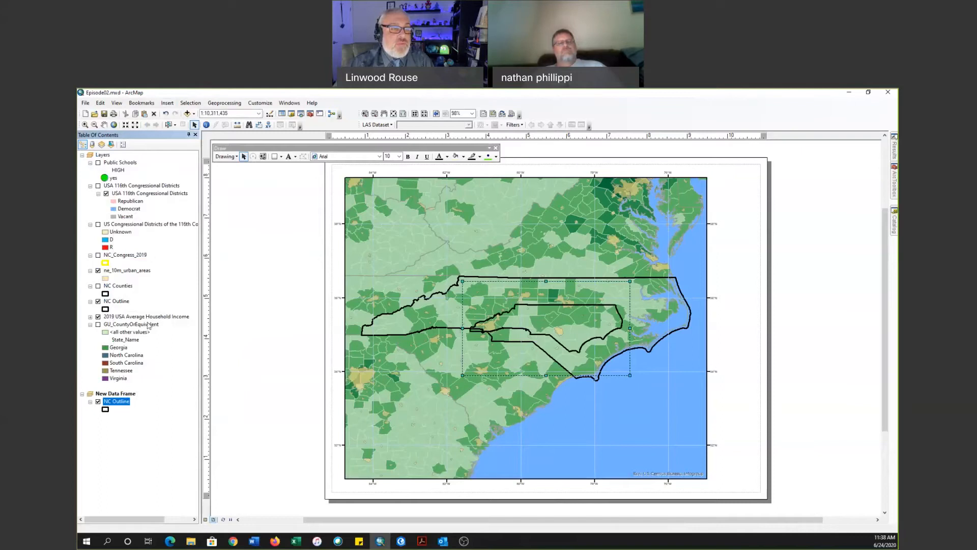
# - Set the new data frame's size to 3 in wide by 1.75 in high
pyautogui.doubleClick(122, 395)
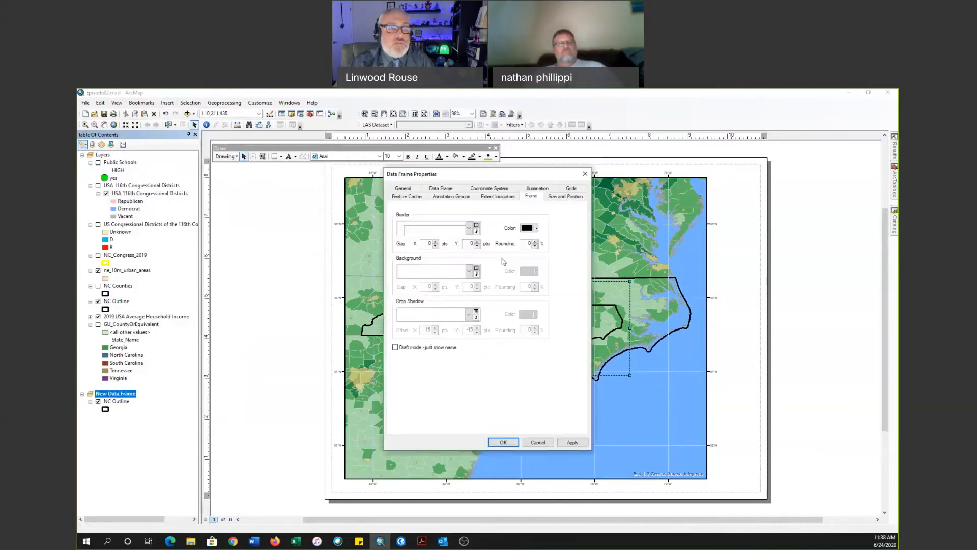
pyautogui.click(565, 197)
pyautogui.doubleClick(518, 217)
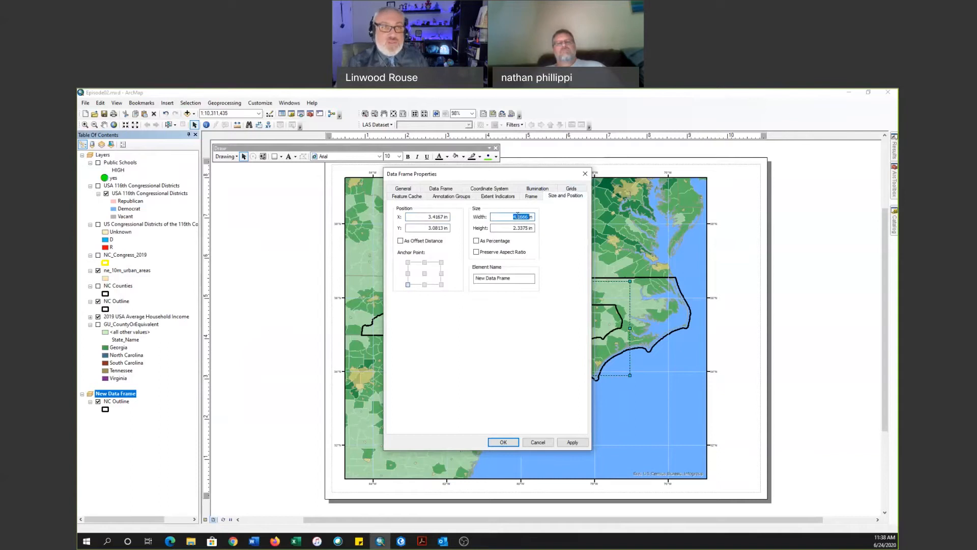
pyautogui.write('3')
pyautogui.press('Tab')
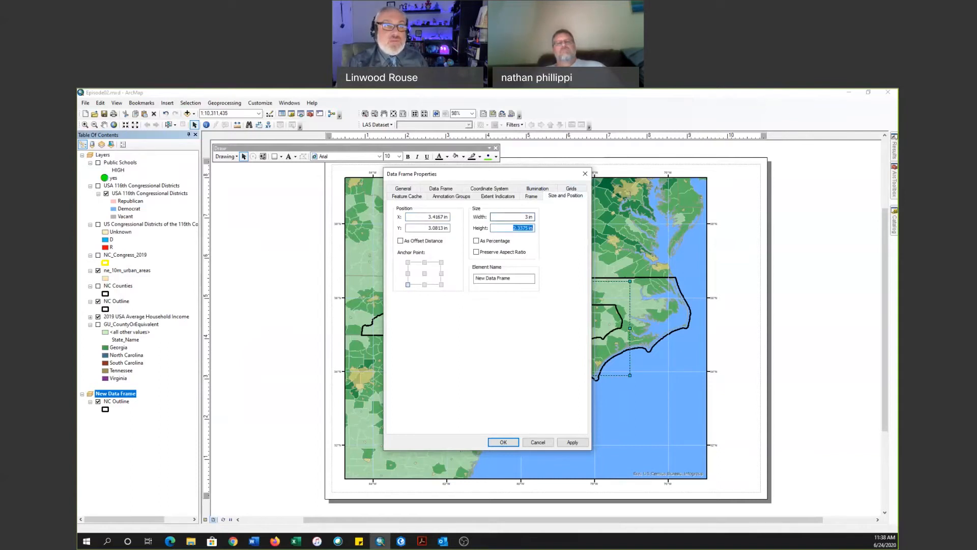
pyautogui.write('1.75')
pyautogui.press('Return')
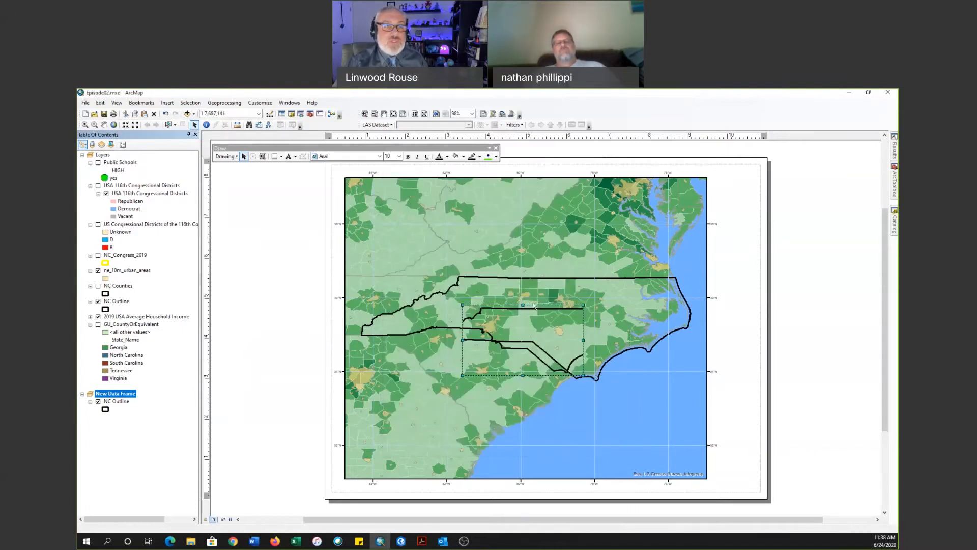
# - Move the new data frame over the ocean in the main map's lower-right corner and zoom it to the NC Outline layer
pyautogui.moveTo(567, 311); pyautogui.dragTo(665, 394)
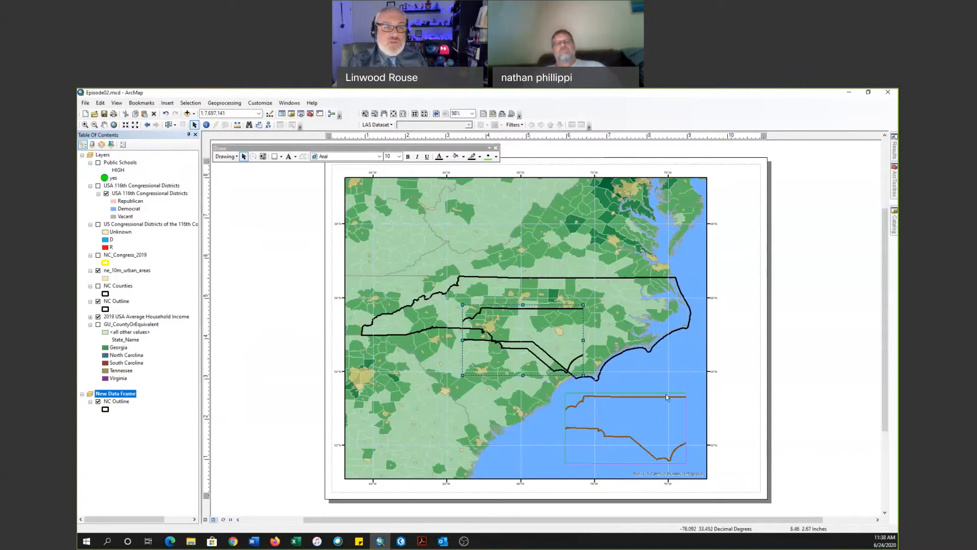
pyautogui.rightClick(122, 401)
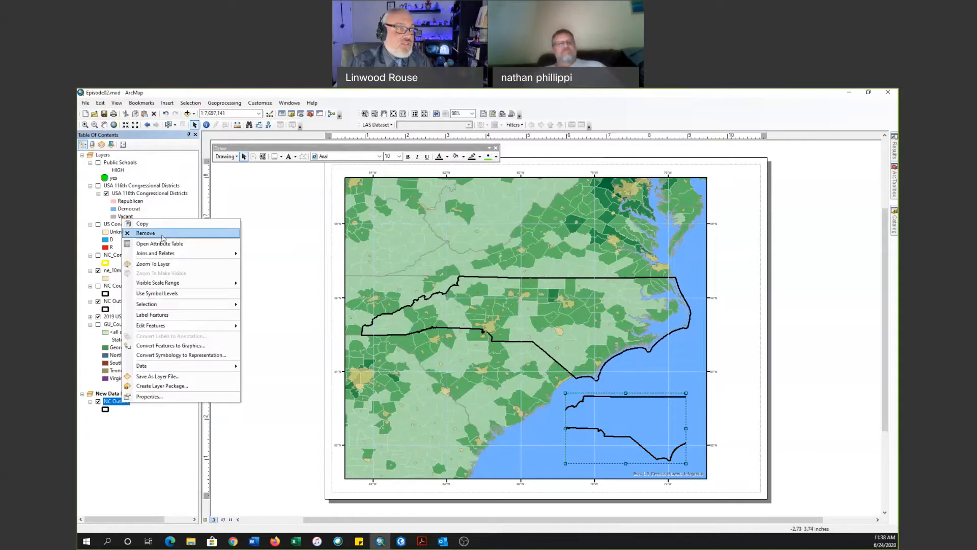
pyautogui.click(163, 264)
# - Give the new data frame a thicker black border and deselect it on the layout
pyautogui.doubleClick(116, 393)
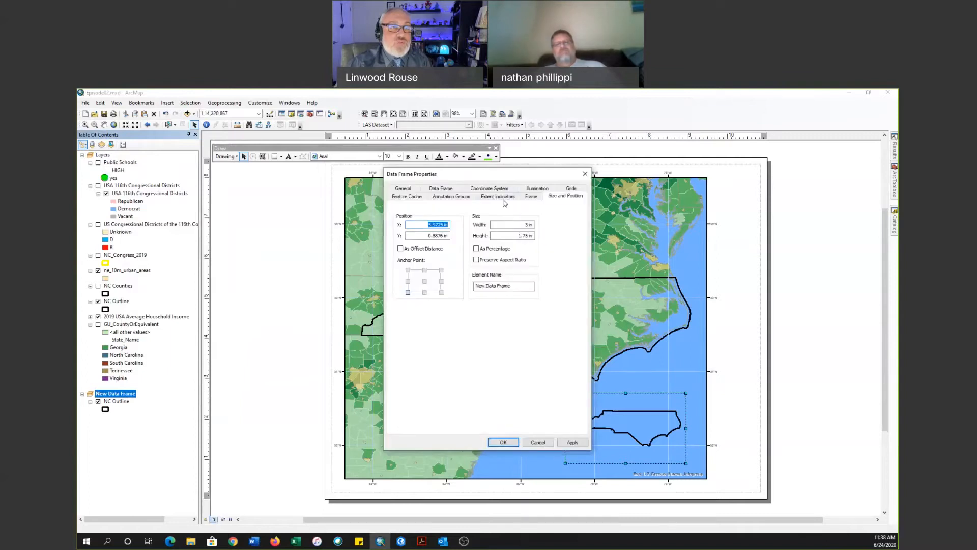
pyautogui.click(531, 196)
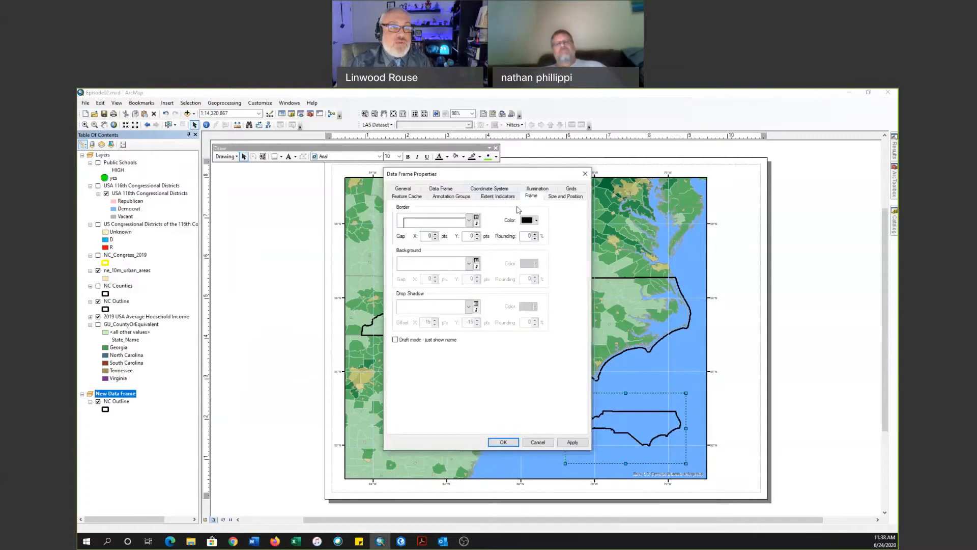
pyautogui.click(473, 224)
pyautogui.click(438, 237)
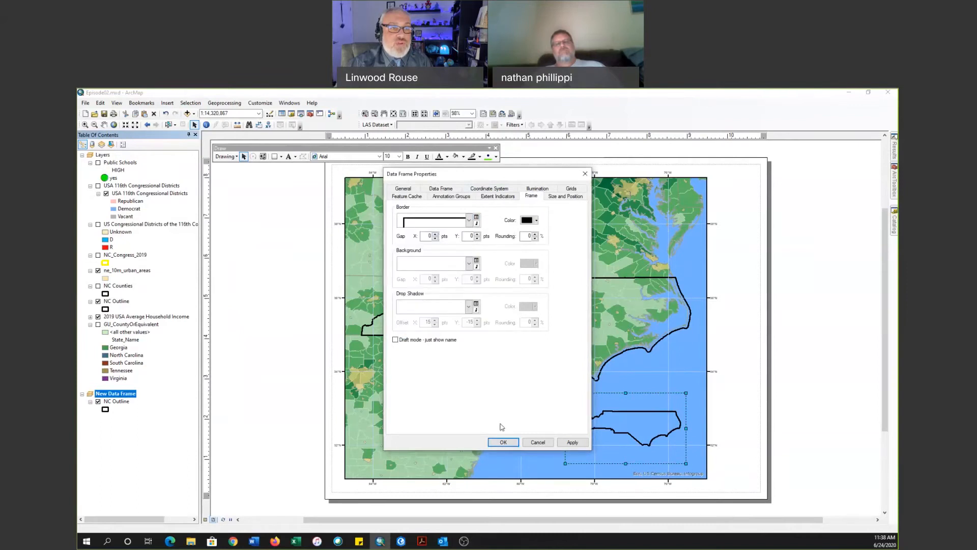
pyautogui.click(500, 442)
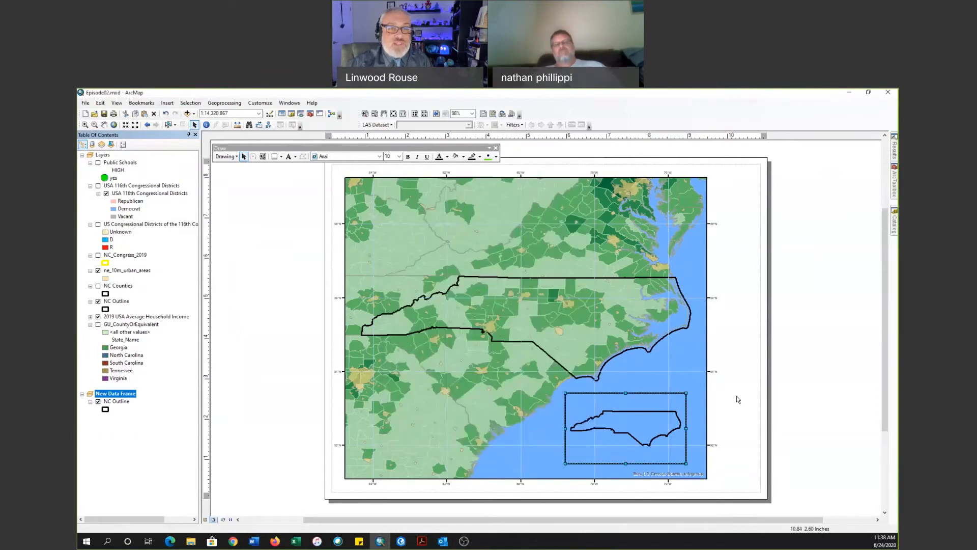
pyautogui.click(809, 391)
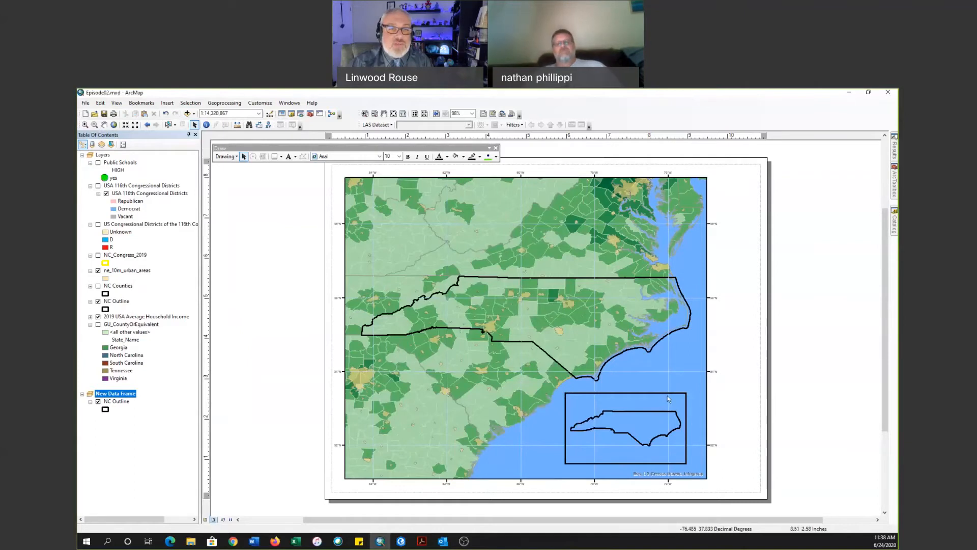
# - Move the new data frame off the page, beyond the page's left edge
pyautogui.moveTo(667, 395); pyautogui.dragTo(243, 380)
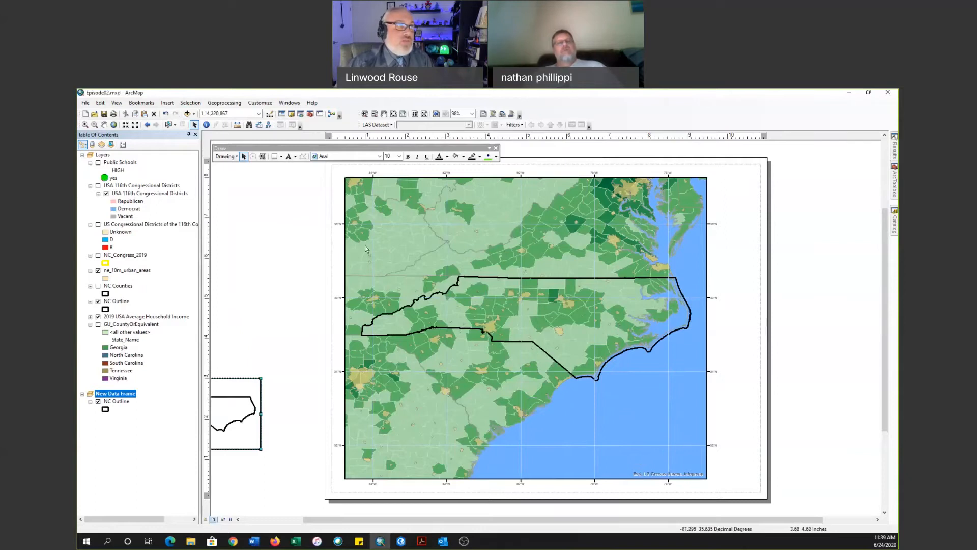
pyautogui.click(191, 103)
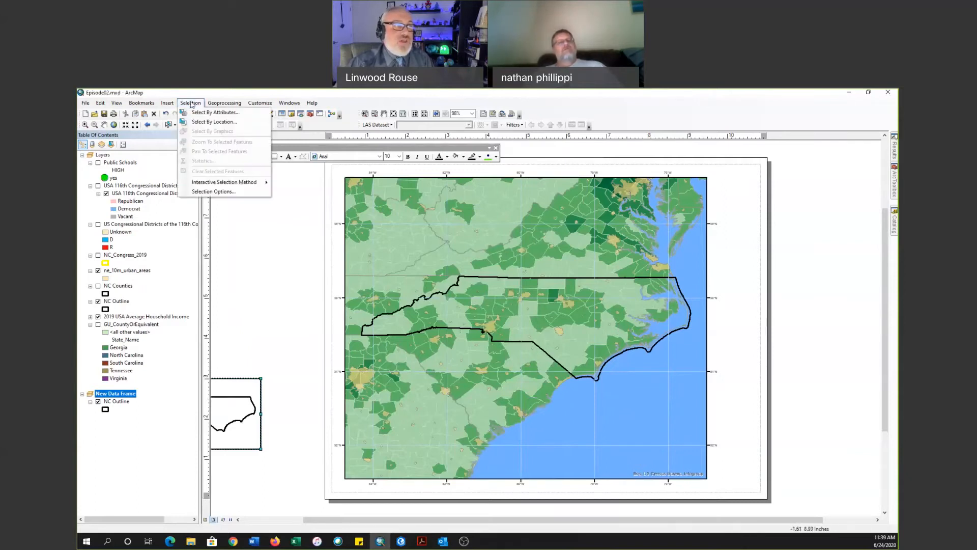
pyautogui.moveTo(168, 103)
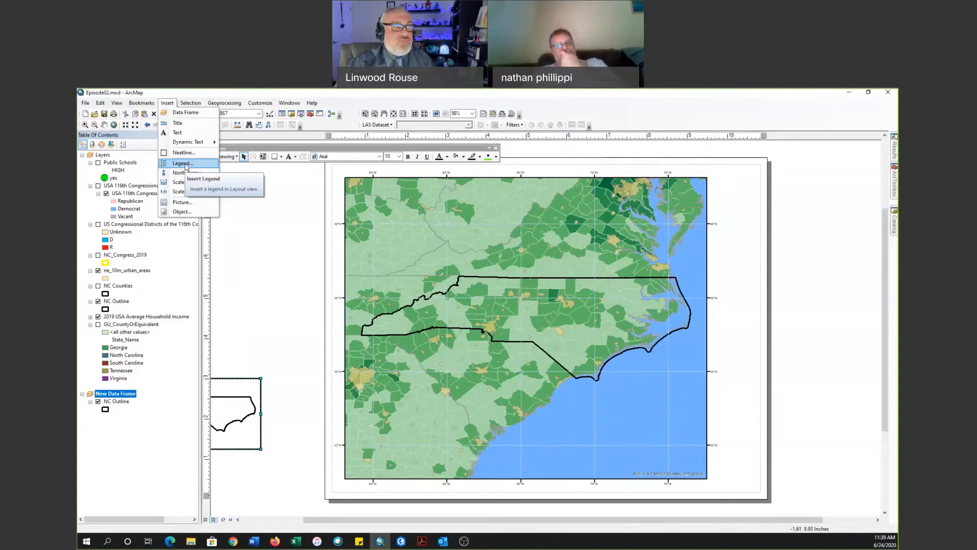
pyautogui.click(270, 193)
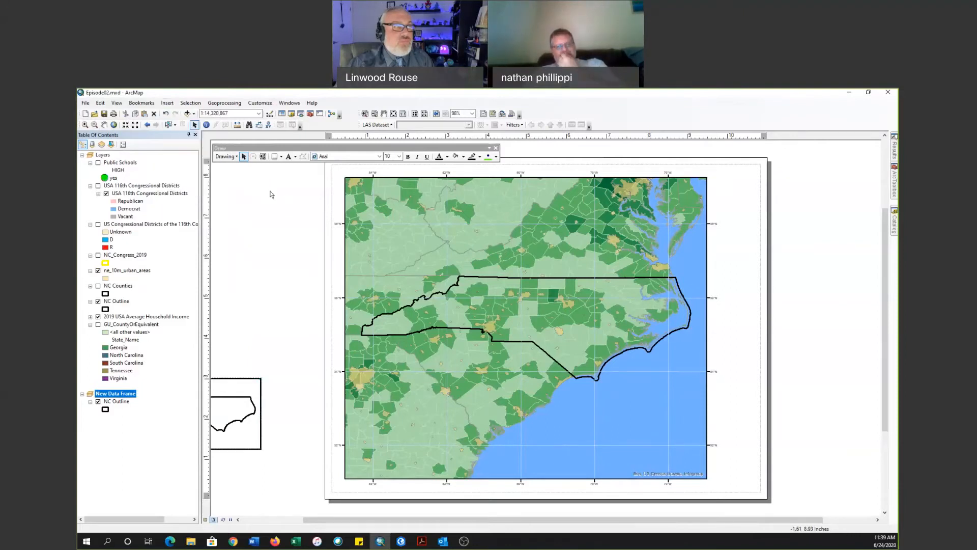
# - Make the Layers data frame active and start inserting a legend for it, with the wizard moved aside from the map
pyautogui.click(104, 154)
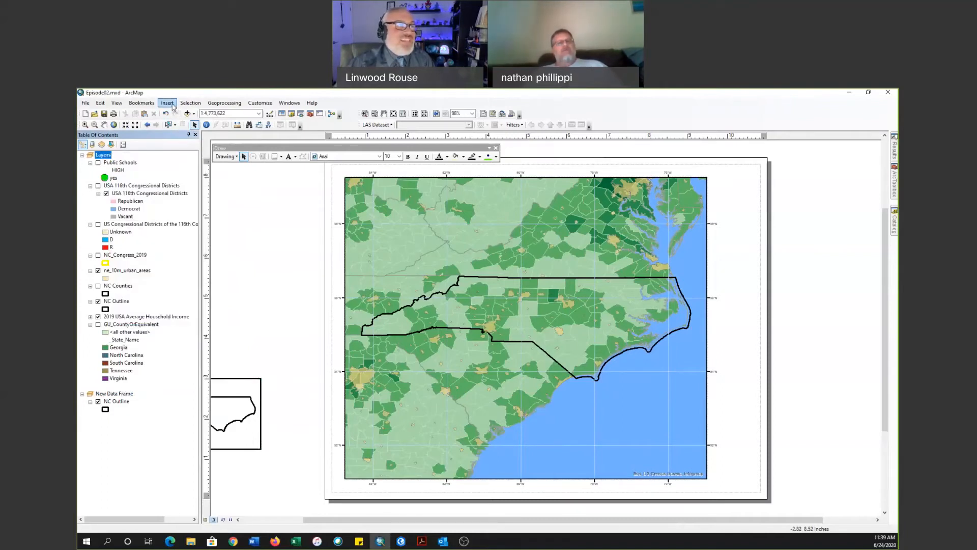
pyautogui.click(168, 104)
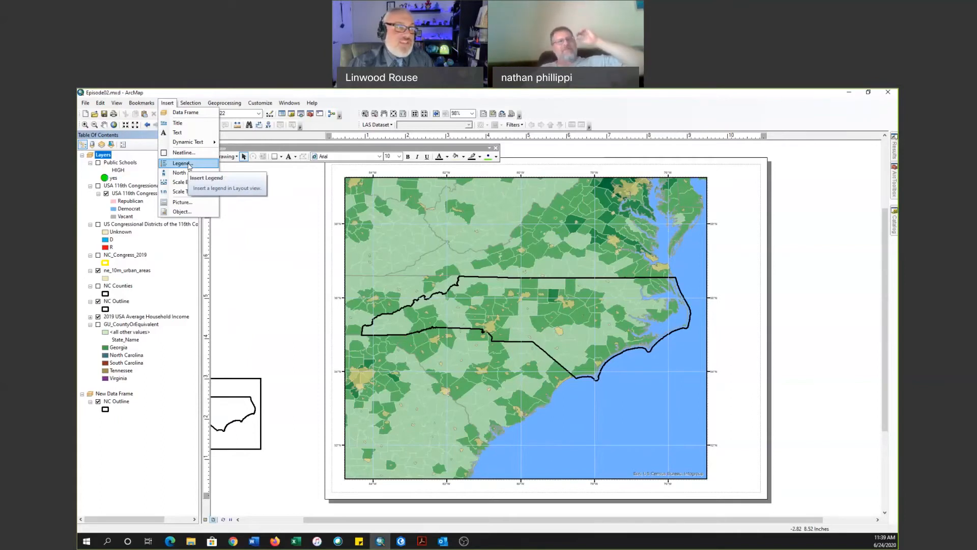
pyautogui.click(182, 164)
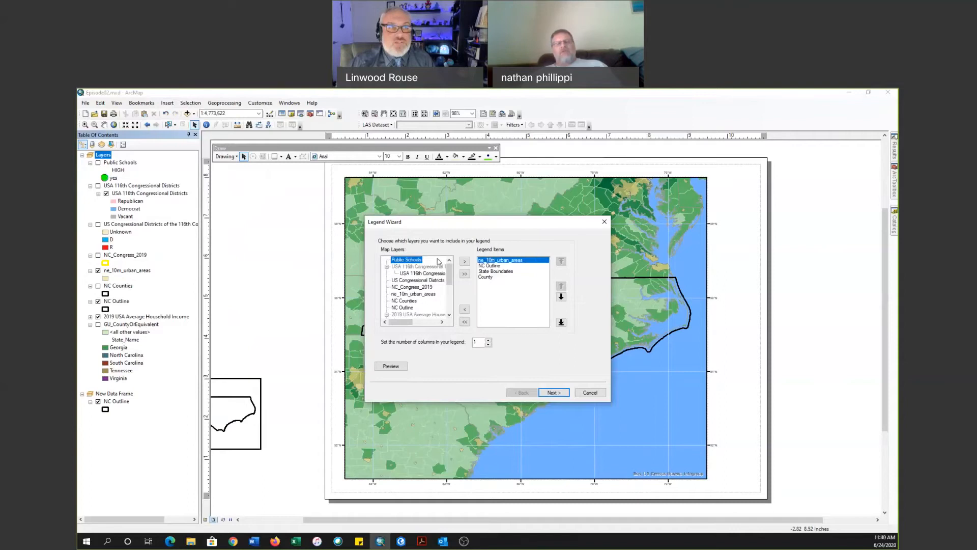
pyautogui.moveTo(450, 279)
pyautogui.mouseDown()
pyautogui.moveTo(450, 306)
pyautogui.moveTo(450, 266)
pyautogui.mouseUp()
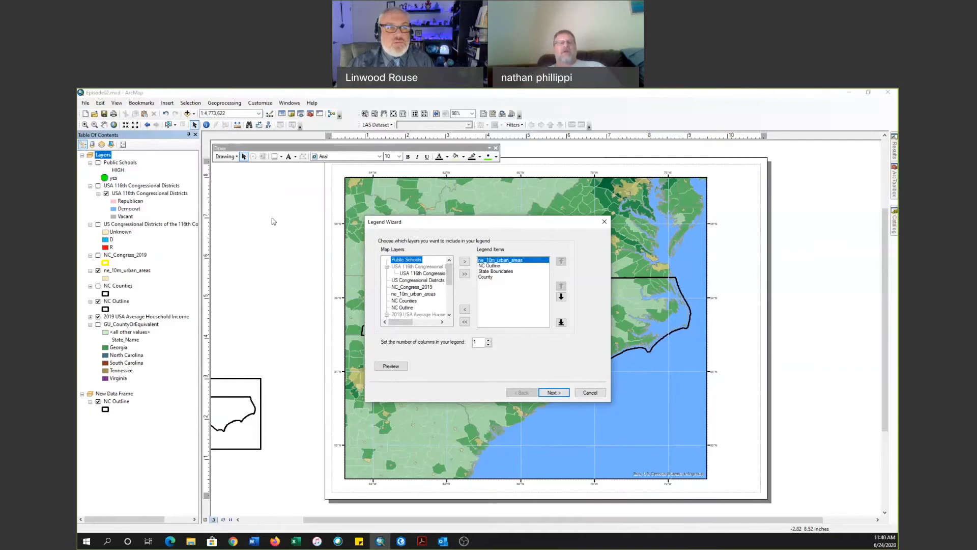
pyautogui.moveTo(543, 221); pyautogui.dragTo(273, 223)
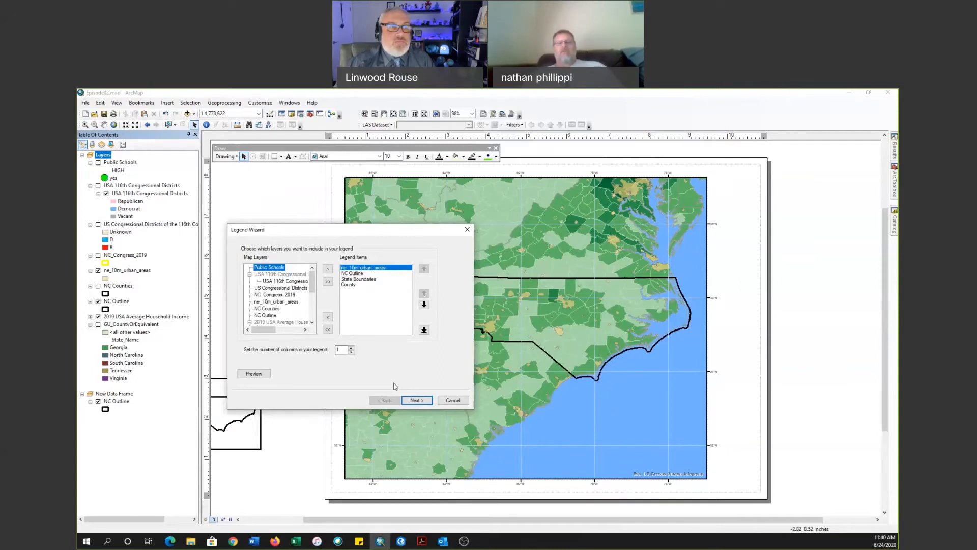
# - Remove State Boundaries from the legend items
pyautogui.click(362, 285)
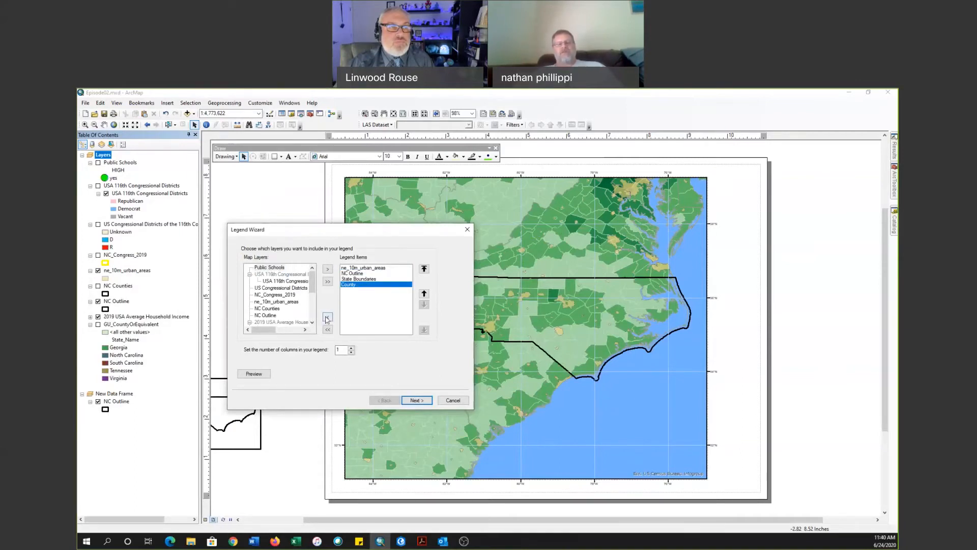
pyautogui.click(356, 280)
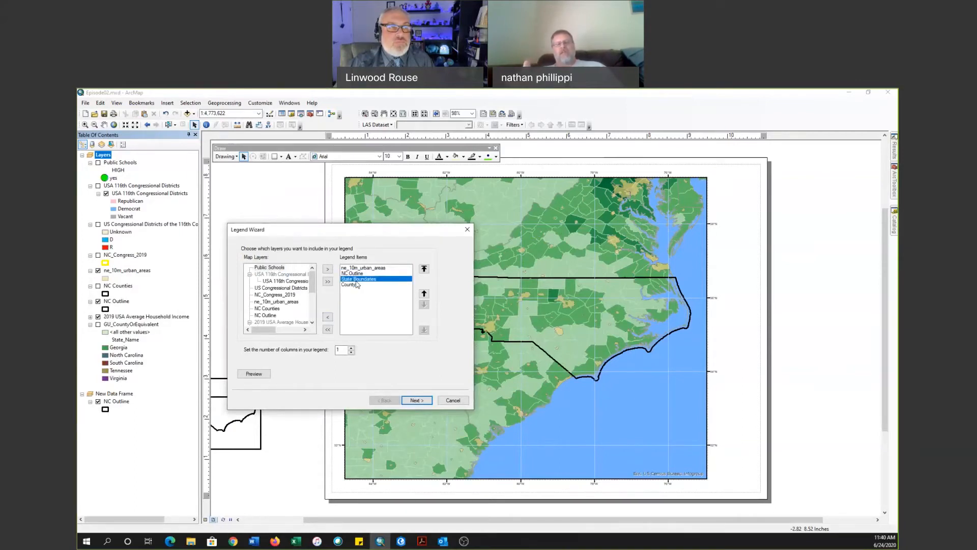
pyautogui.click(328, 317)
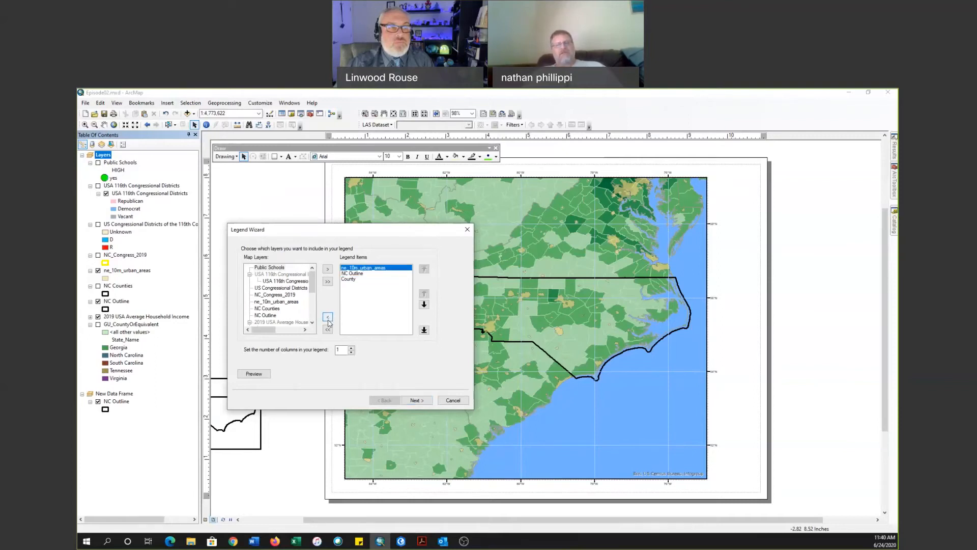
# - Add State Boundaries back to the legend items and place it above County
pyautogui.scroll(-1, 283, 319)
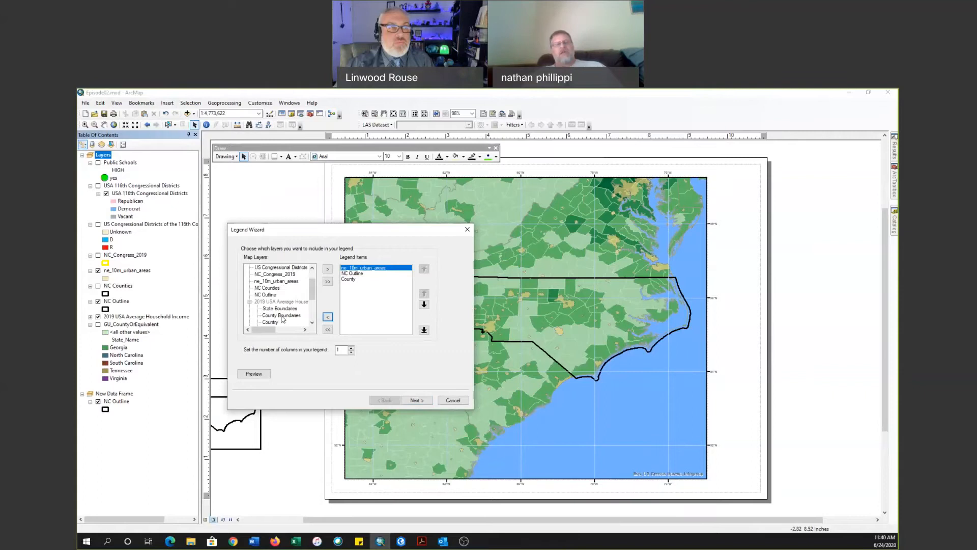
pyautogui.click(280, 309)
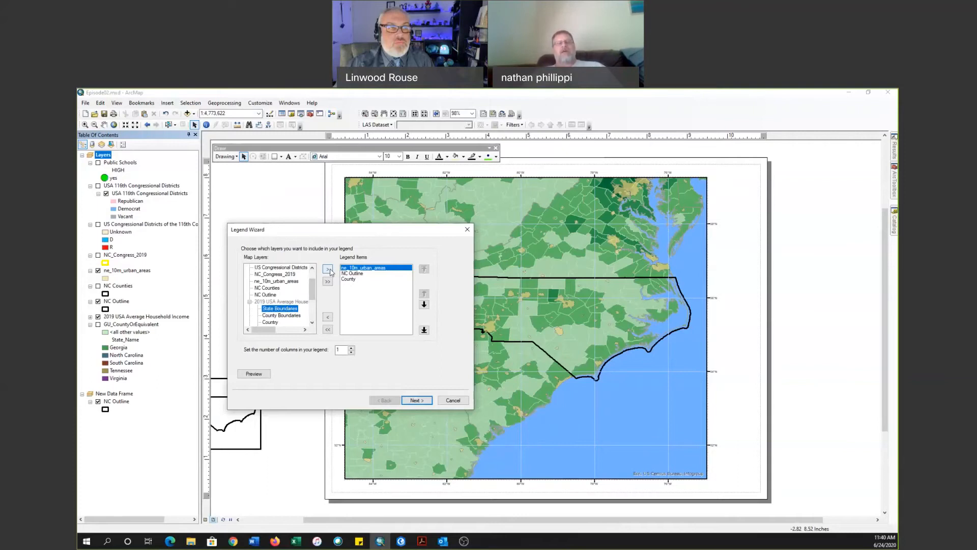
pyautogui.click(329, 270)
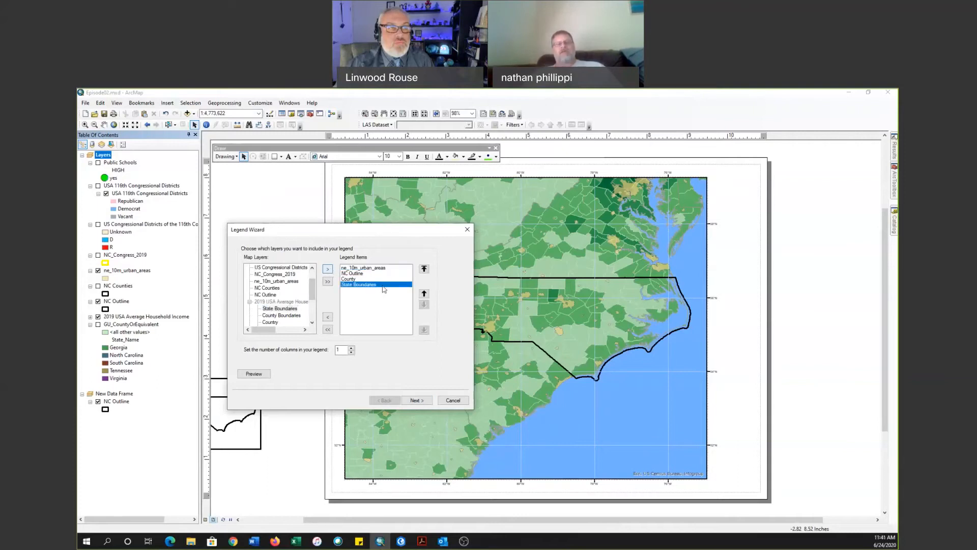
pyautogui.click(424, 294)
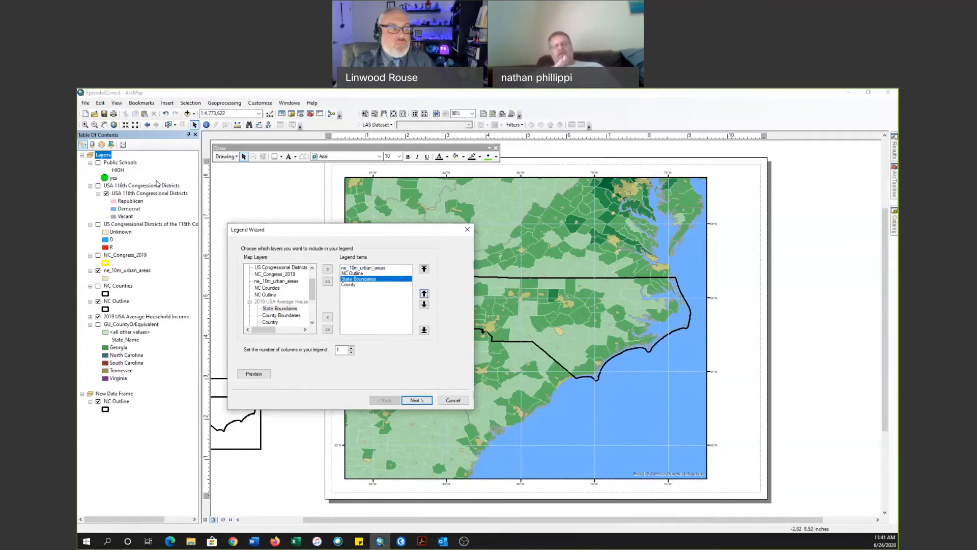
# - Keep the default legend title and give the legend frame a 1.0 Point border, White background and Grey 20% drop shadow
pyautogui.click(422, 401)
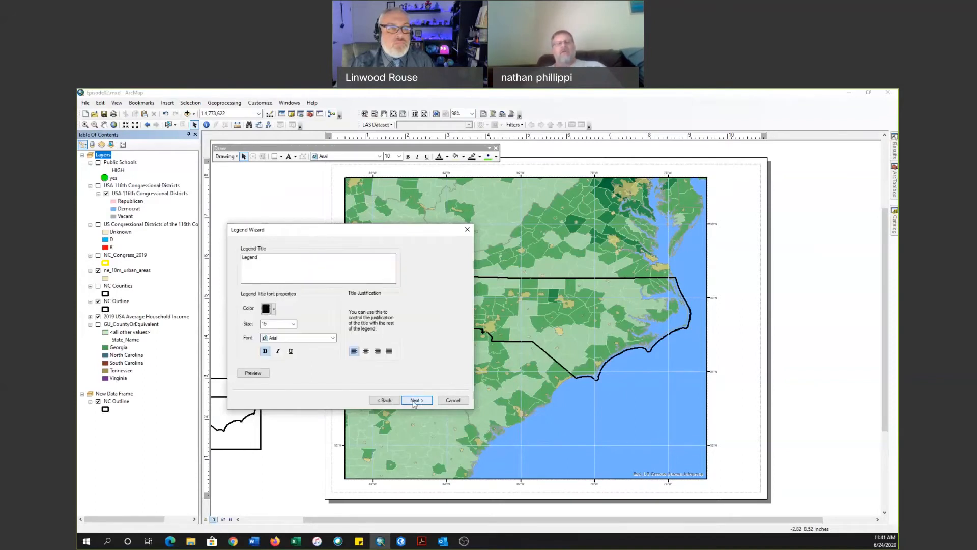
pyautogui.click(416, 401)
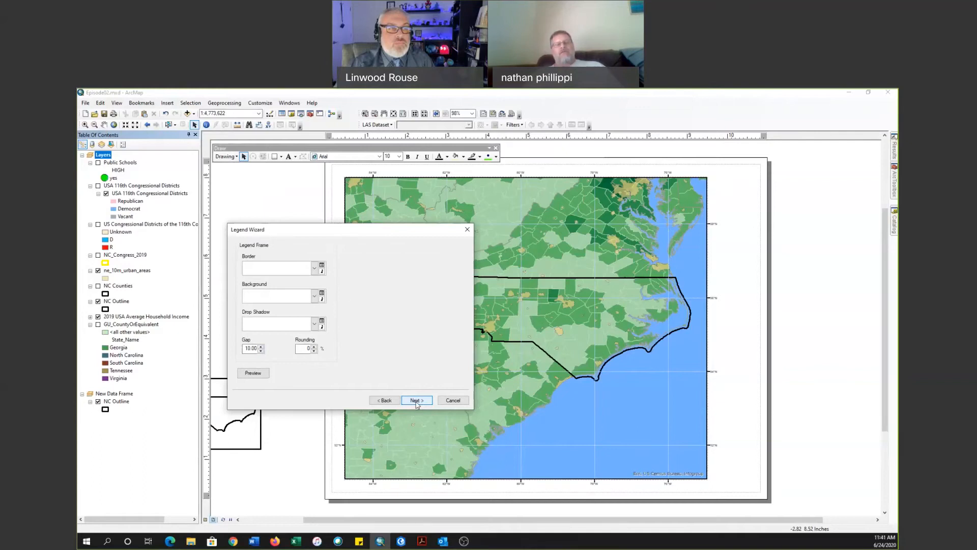
pyautogui.click(314, 270)
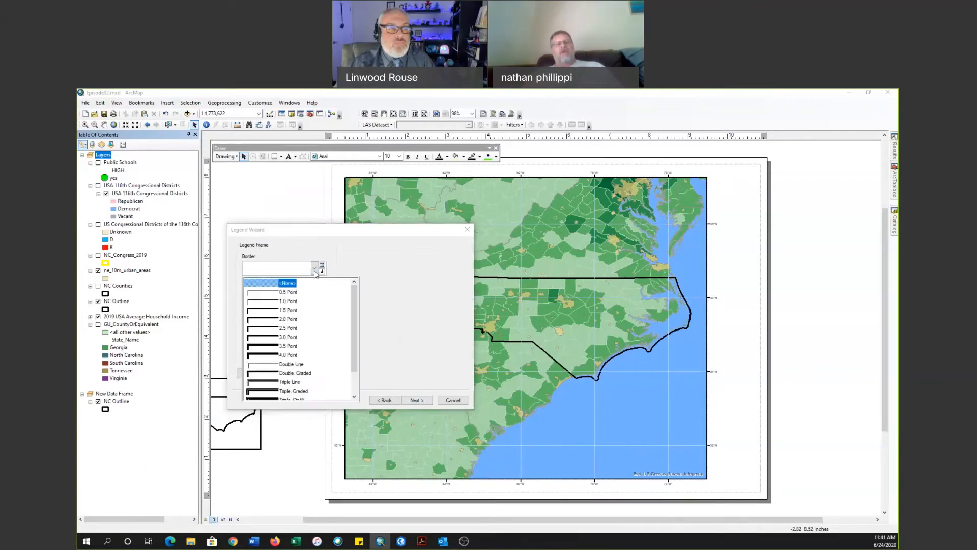
pyautogui.click(294, 301)
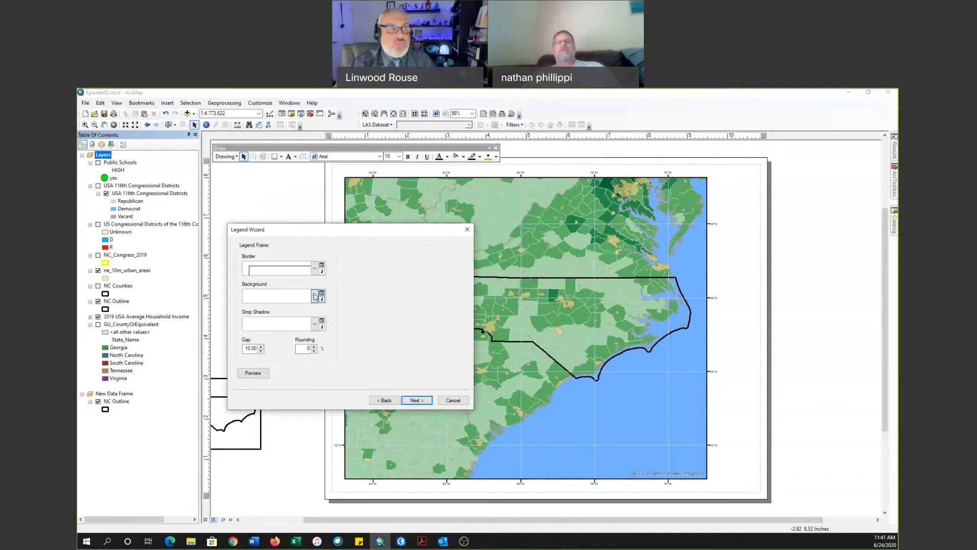
pyautogui.click(314, 296)
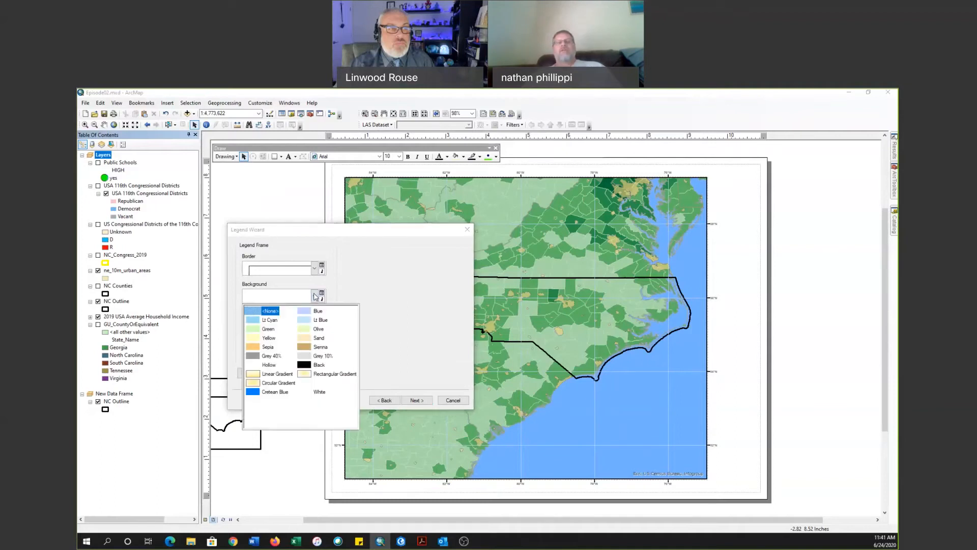
pyautogui.click(306, 393)
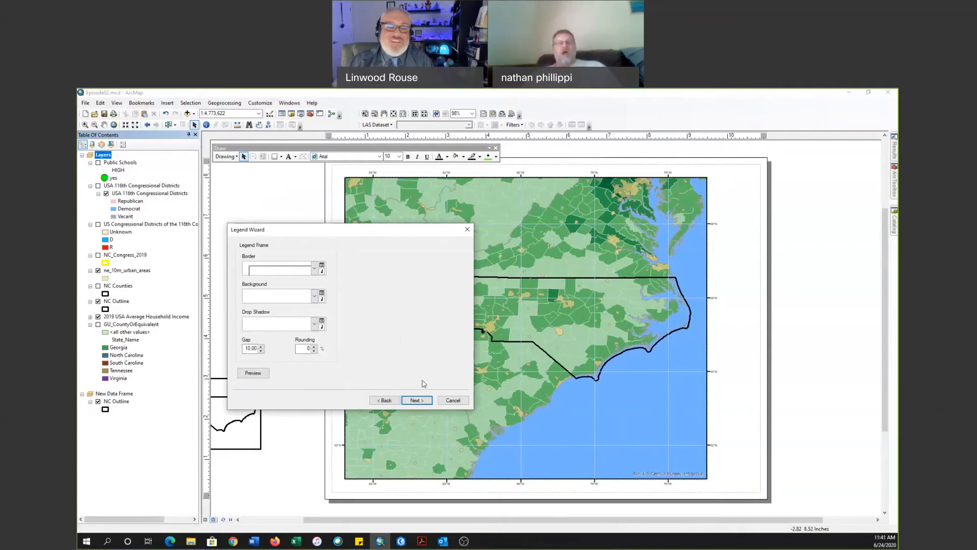
pyautogui.click(314, 324)
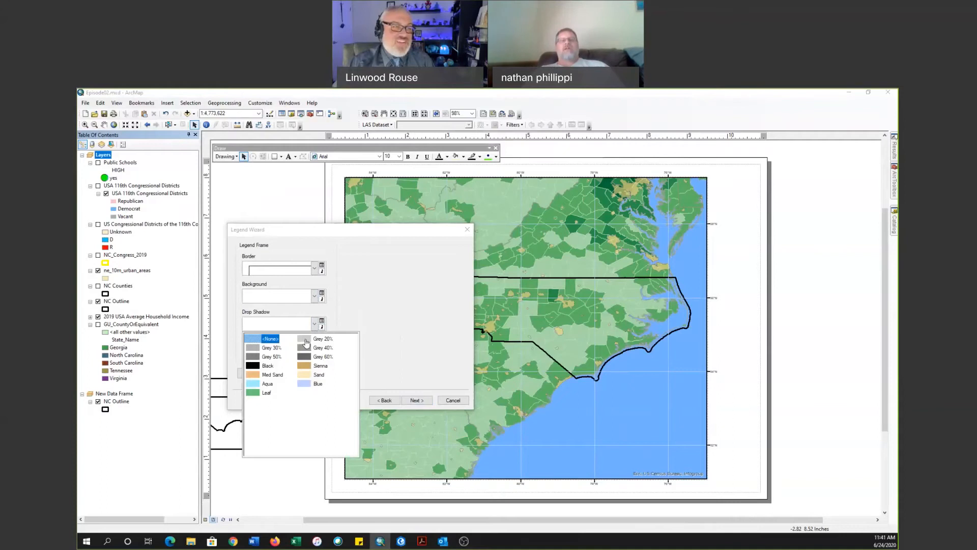
pyautogui.click(305, 339)
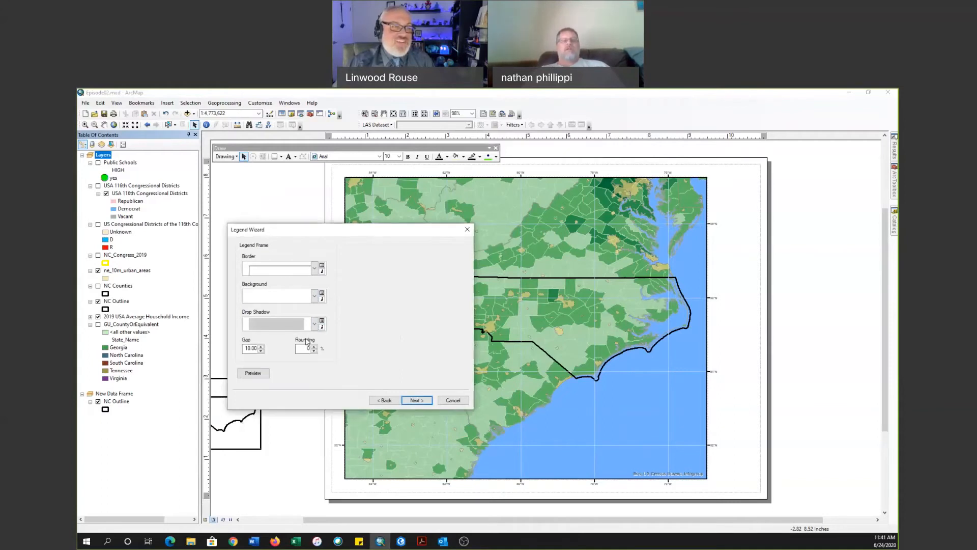
# - Finish the legend with default patch and spacing settings and place it in the lower-right corner of the map frame
pyautogui.click(416, 401)
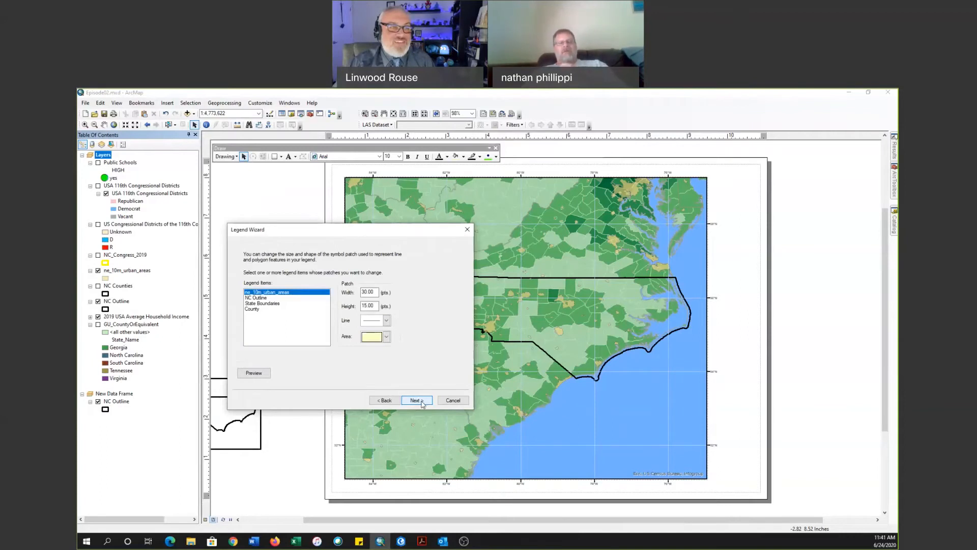
pyautogui.click(421, 403)
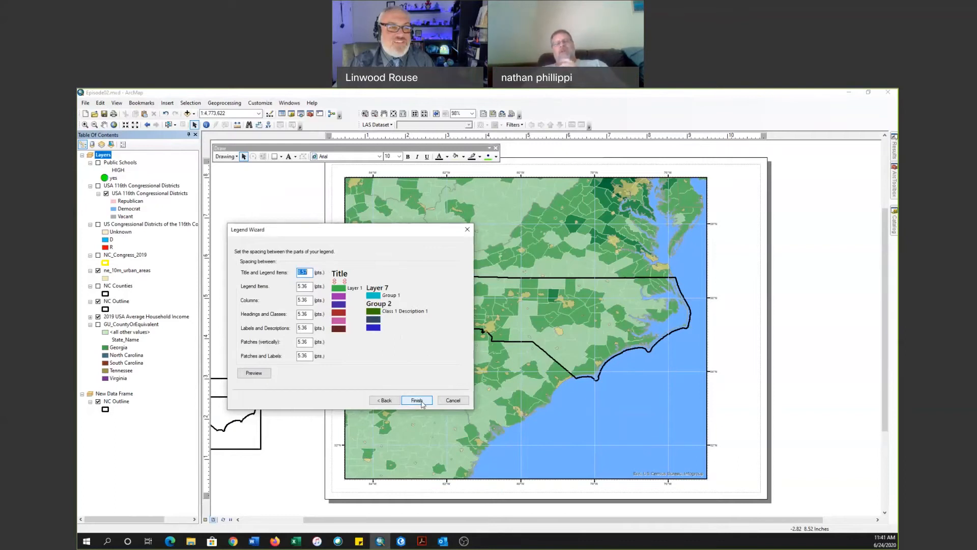
pyautogui.click(418, 400)
pyautogui.moveTo(517, 271); pyautogui.dragTo(666, 359)
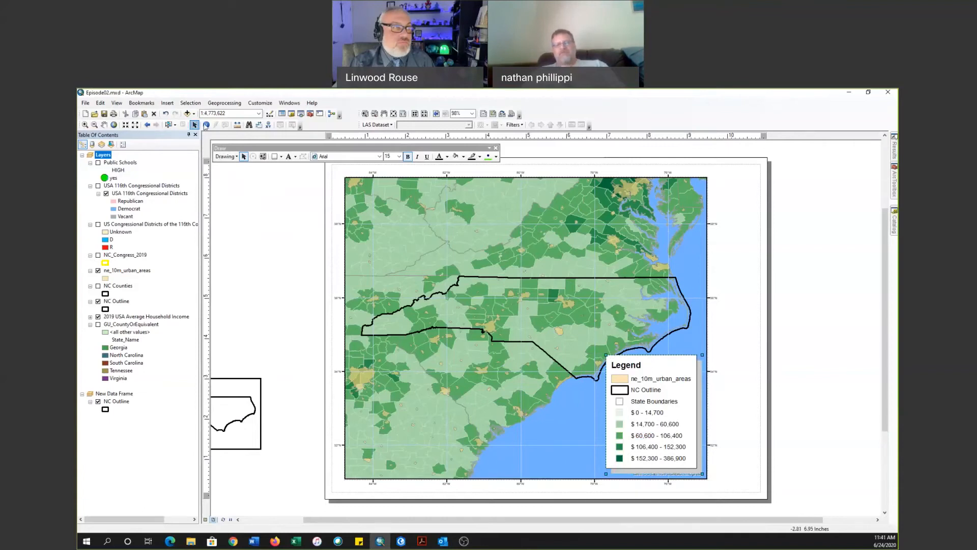
# - Shift the map upward inside its data frame so North Carolina's coastline clears the legend
pyautogui.click(105, 126)
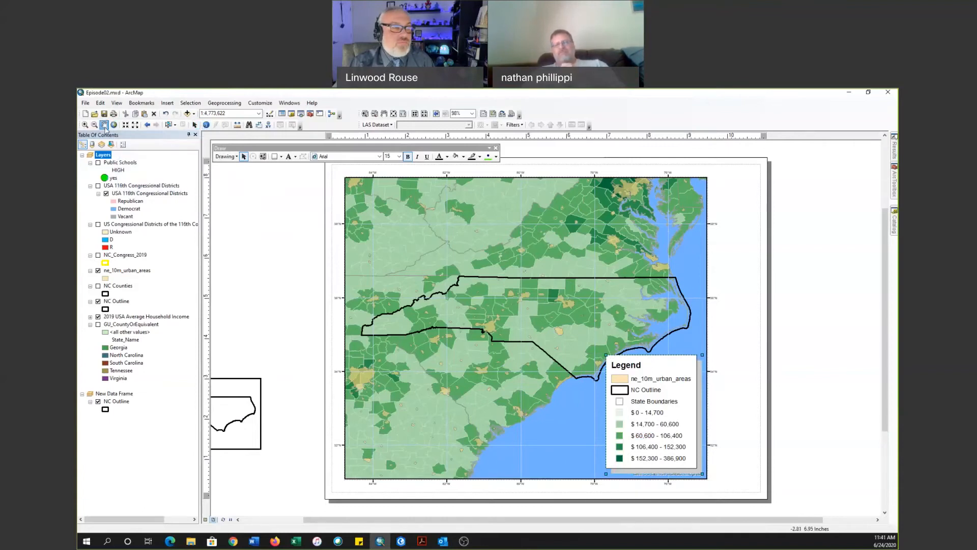
pyautogui.moveTo(527, 254); pyautogui.dragTo(527, 229)
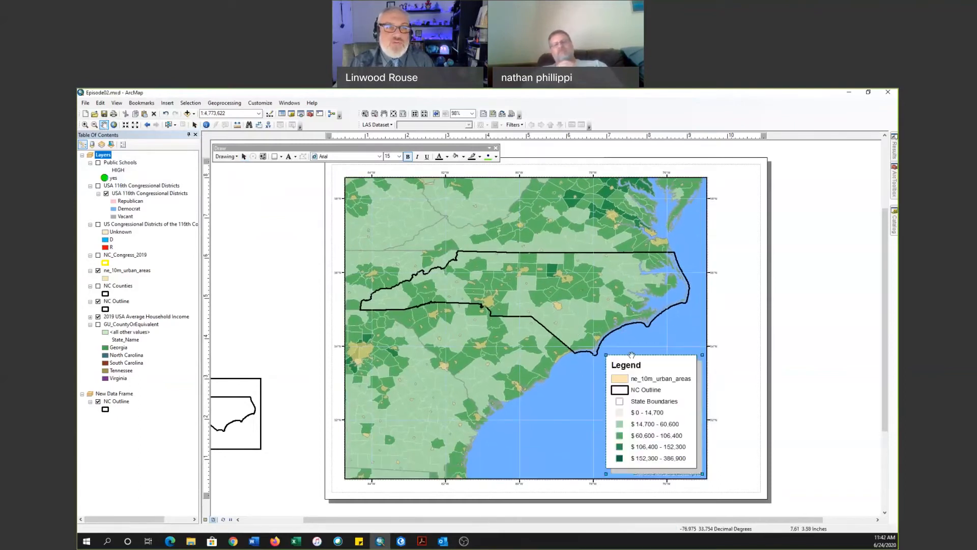
pyautogui.moveTo(588, 228); pyautogui.dragTo(588, 221)
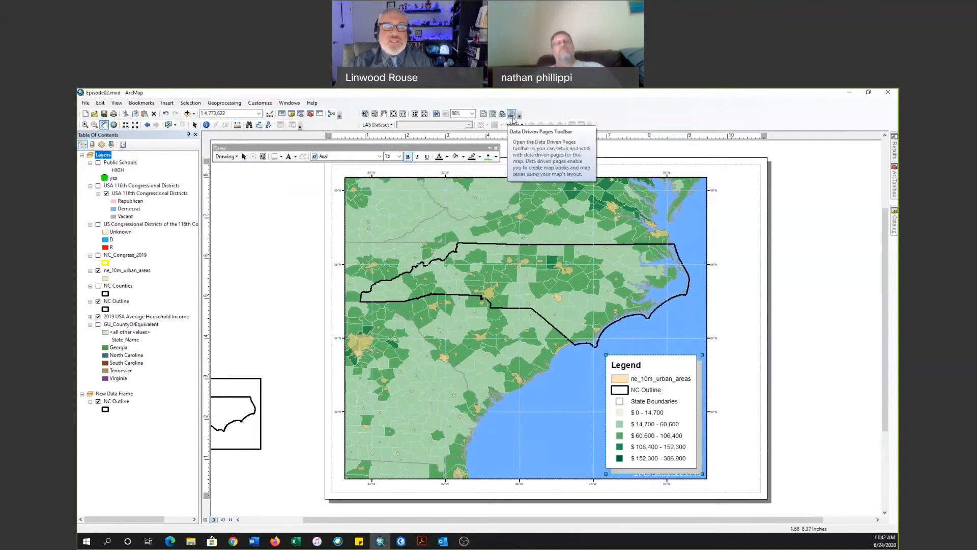
# - Magnify the layout page in fixed increments and return it to the full page view
pyautogui.click(415, 116)
pyautogui.click(416, 116)
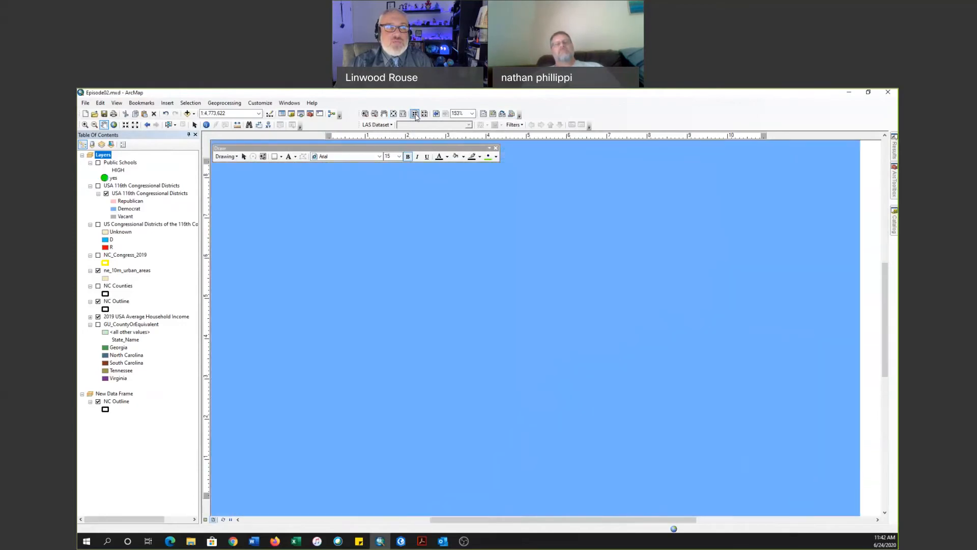
pyautogui.click(415, 117)
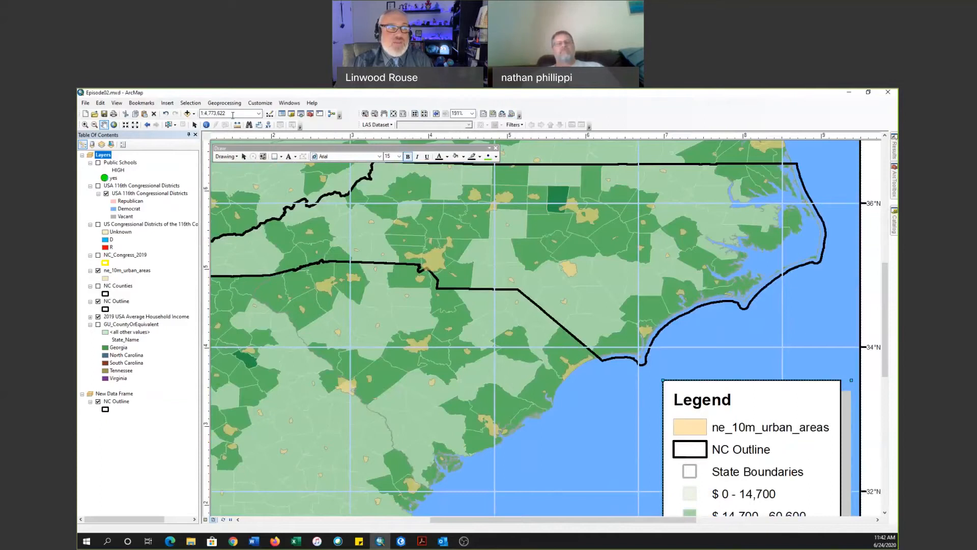
pyautogui.click(424, 115)
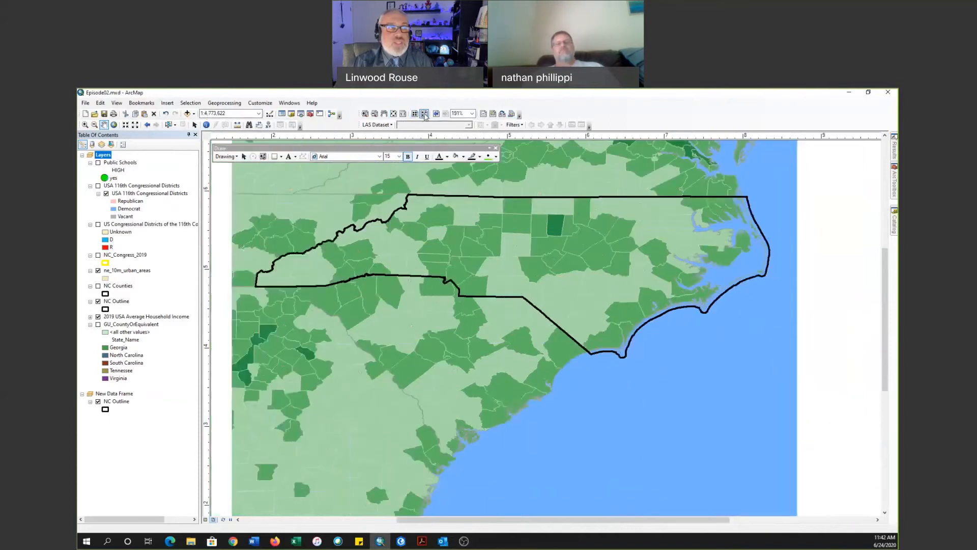
pyautogui.click(424, 114)
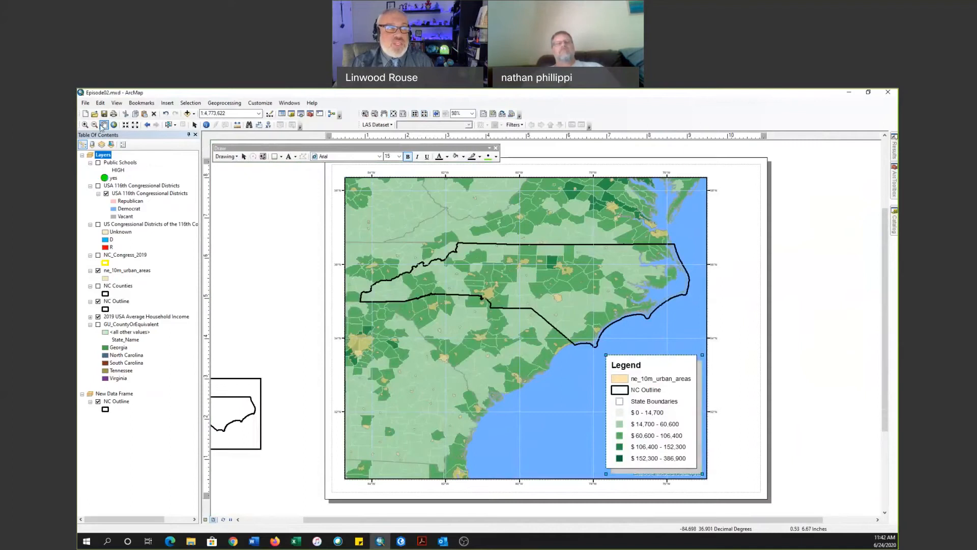
# - Try zooming the map data in on North Carolina and restore the previous map extent
pyautogui.click(85, 125)
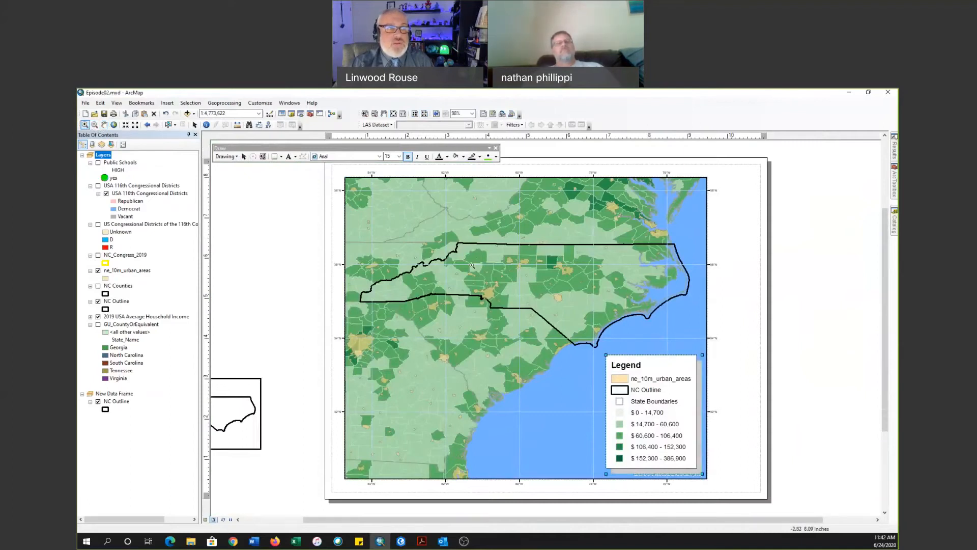
pyautogui.click(529, 285)
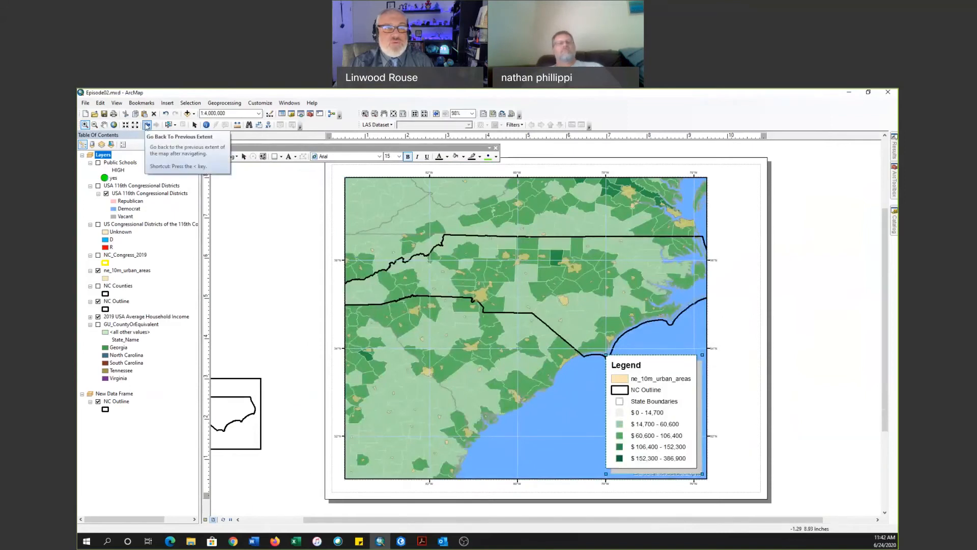
pyautogui.click(147, 126)
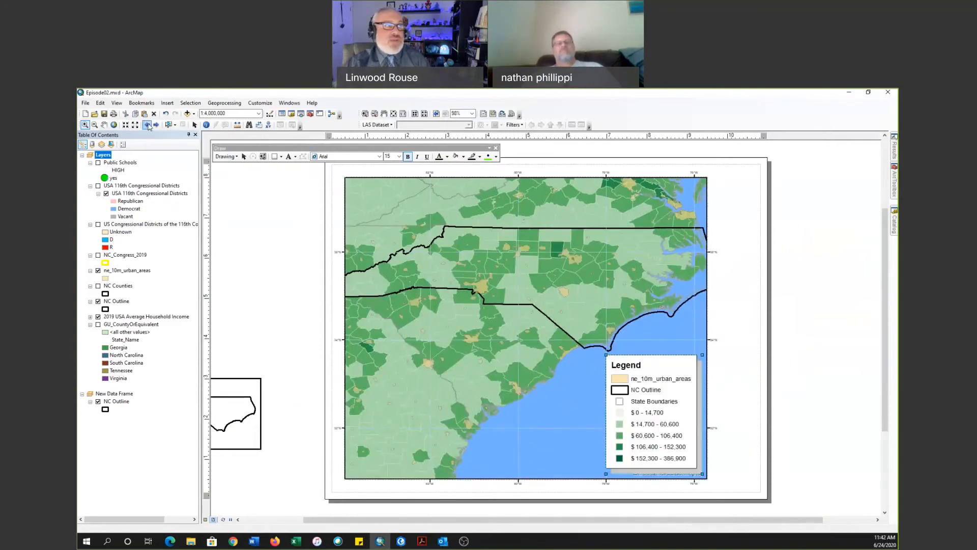
pyautogui.click(148, 126)
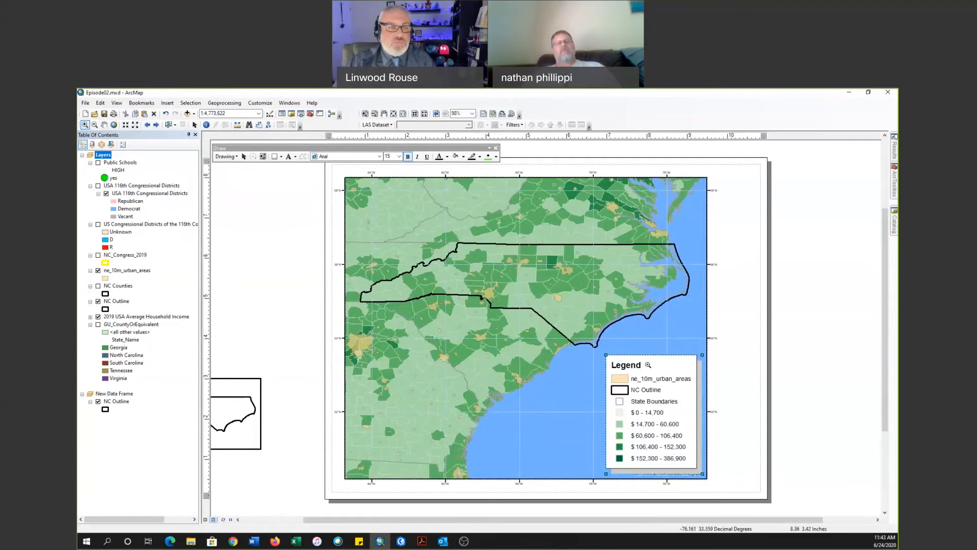
# - Deselect the legend and rename the ne_10m_urban_areas layer as City
pyautogui.click(193, 125)
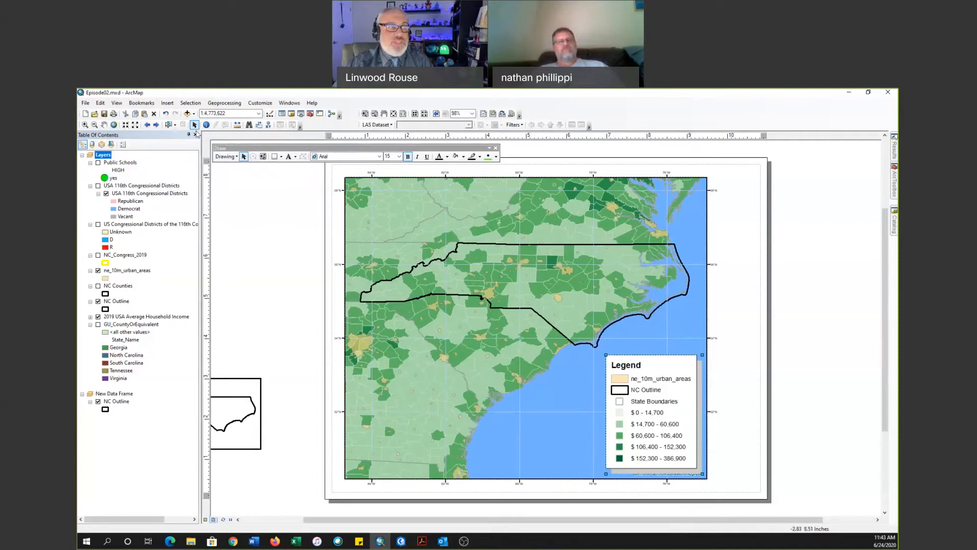
pyautogui.click(241, 243)
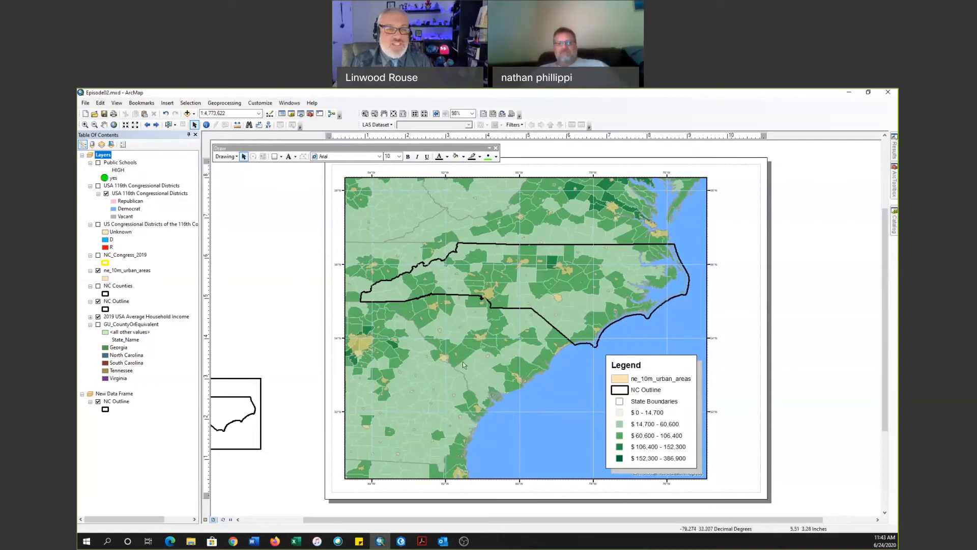
pyautogui.click(129, 272)
pyautogui.click(129, 270)
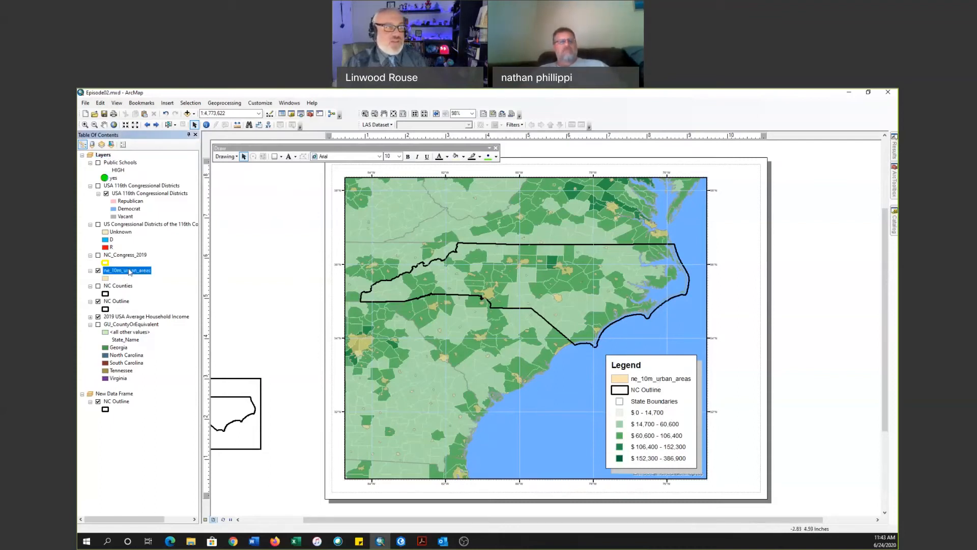
pyautogui.write('City')
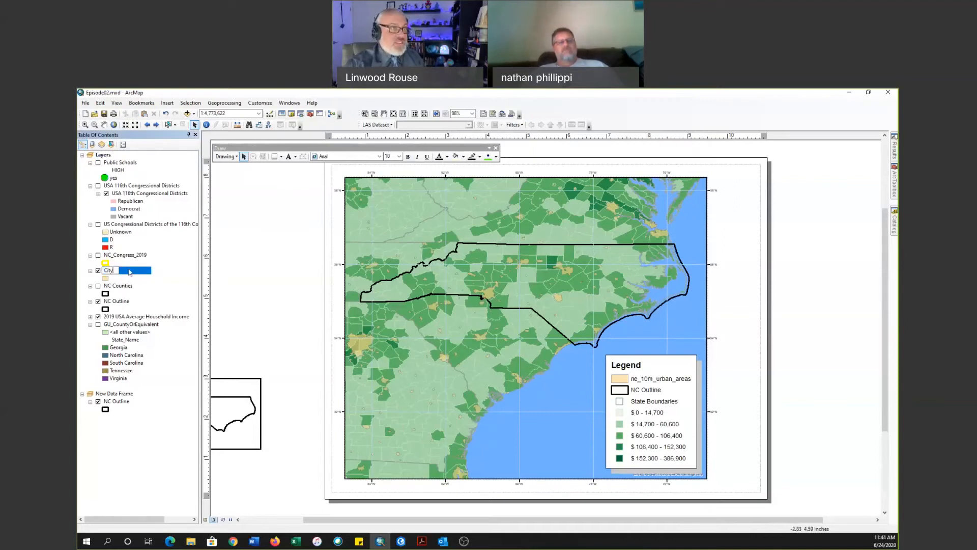
pyautogui.press('Return')
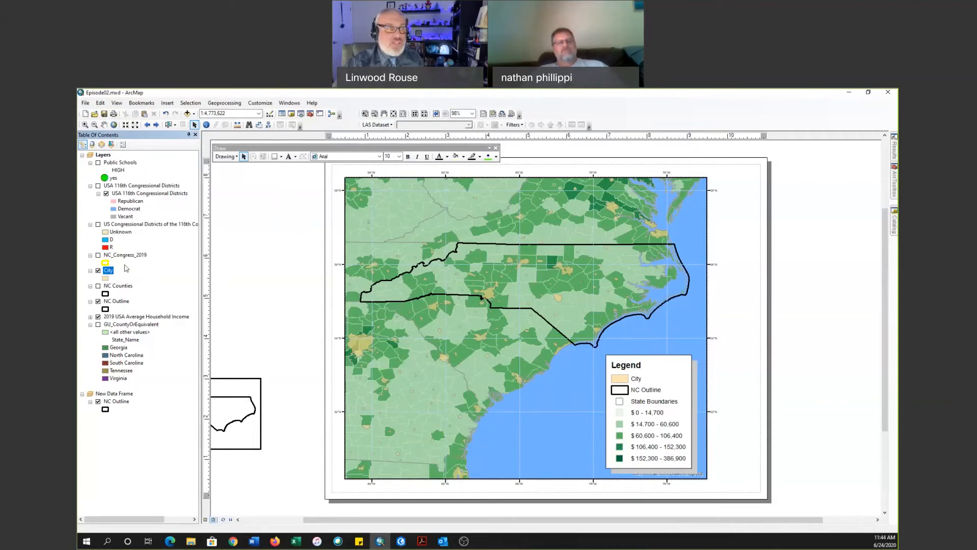
# - Rename the NC Outline layer in the Layers data frame as NC
pyautogui.click(119, 288)
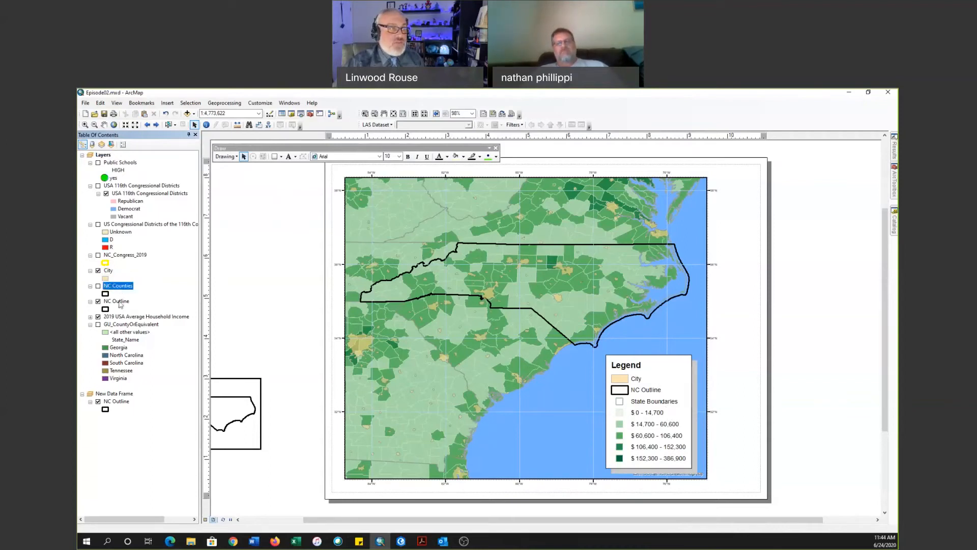
pyautogui.click(120, 303)
pyautogui.click(121, 302)
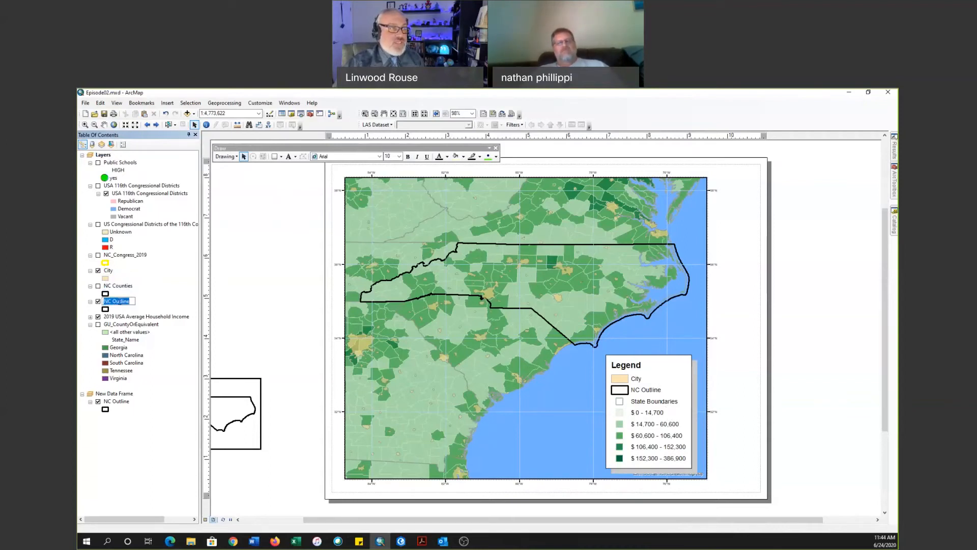
pyautogui.doubleClick(121, 301)
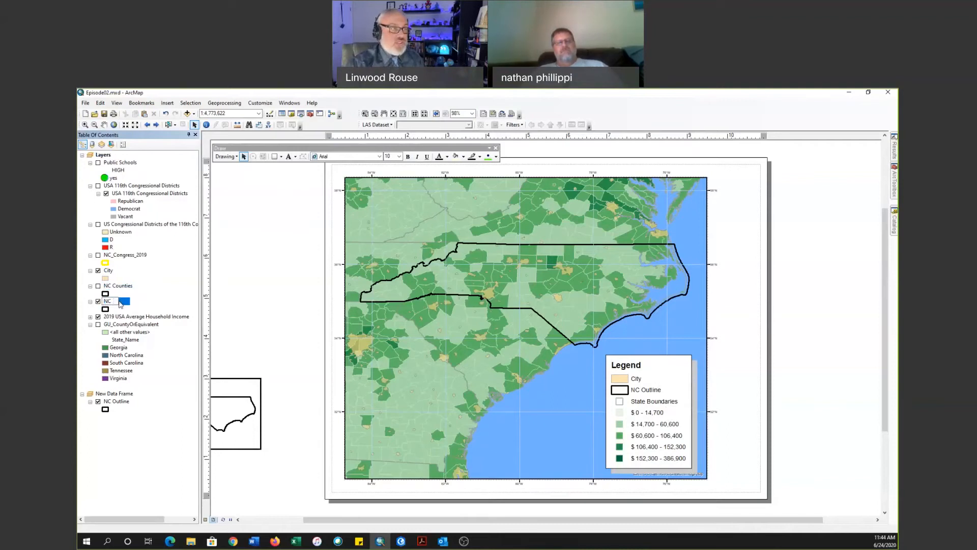
pyautogui.press('Return')
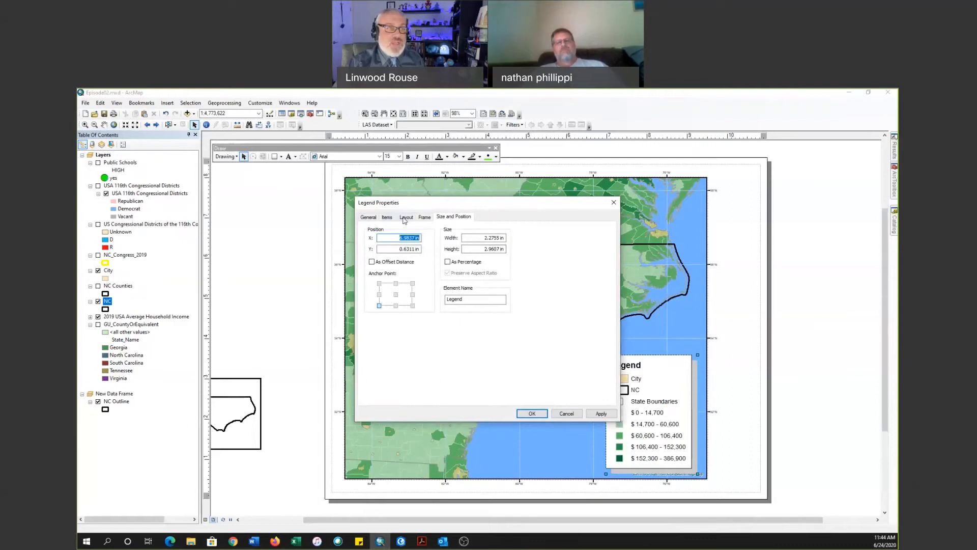
# - Edit the placed legend's properties to remove State Boundaries, keeping City, NC and County as its items
pyautogui.click(385, 217)
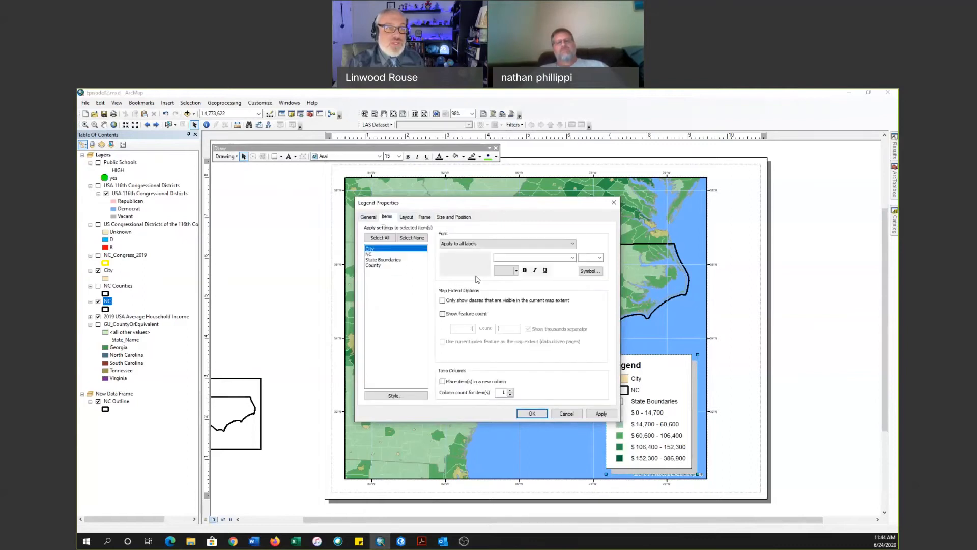
pyautogui.click(398, 260)
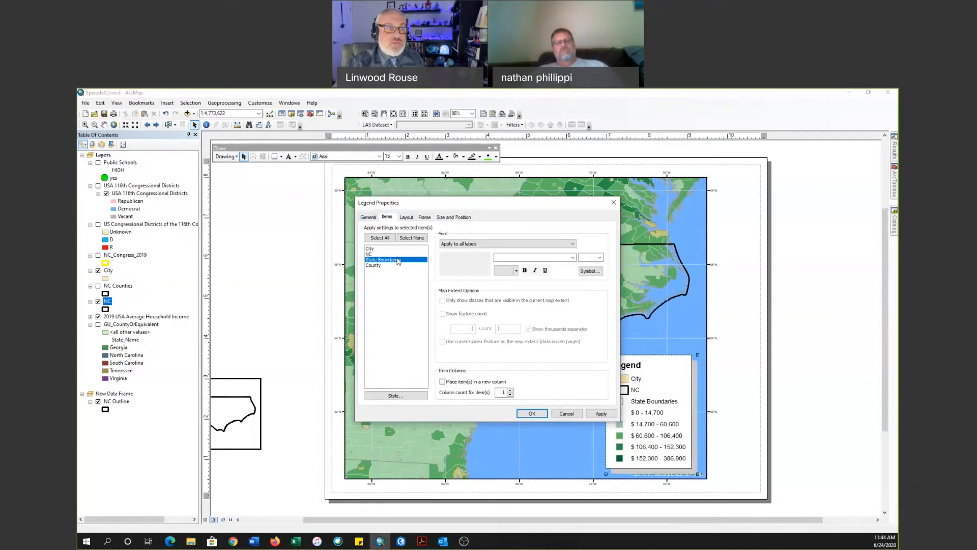
pyautogui.click(368, 217)
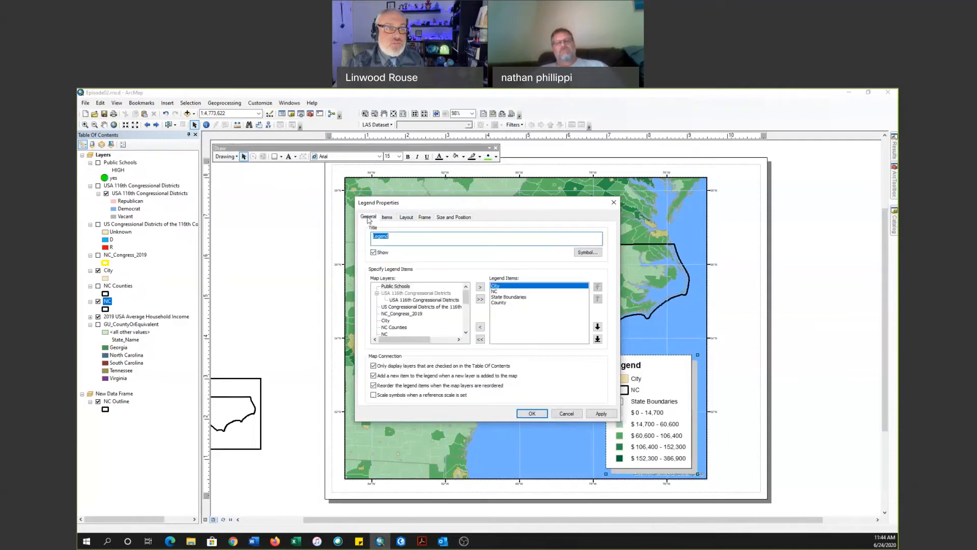
pyautogui.click(508, 297)
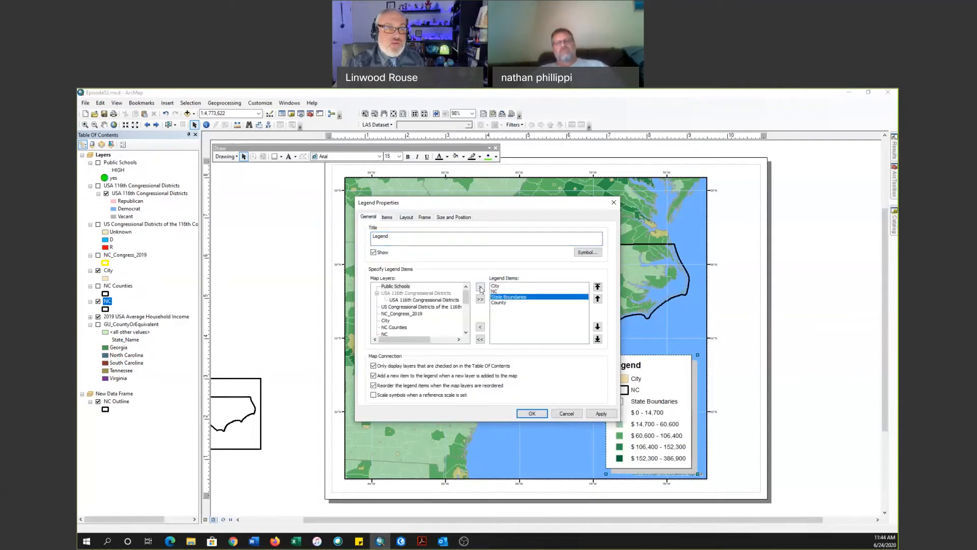
pyautogui.click(481, 288)
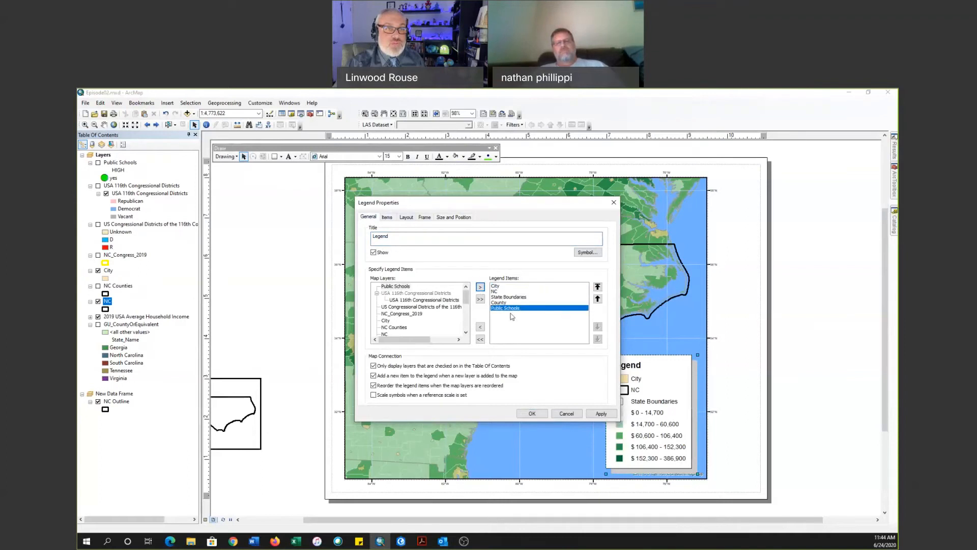
pyautogui.click(480, 326)
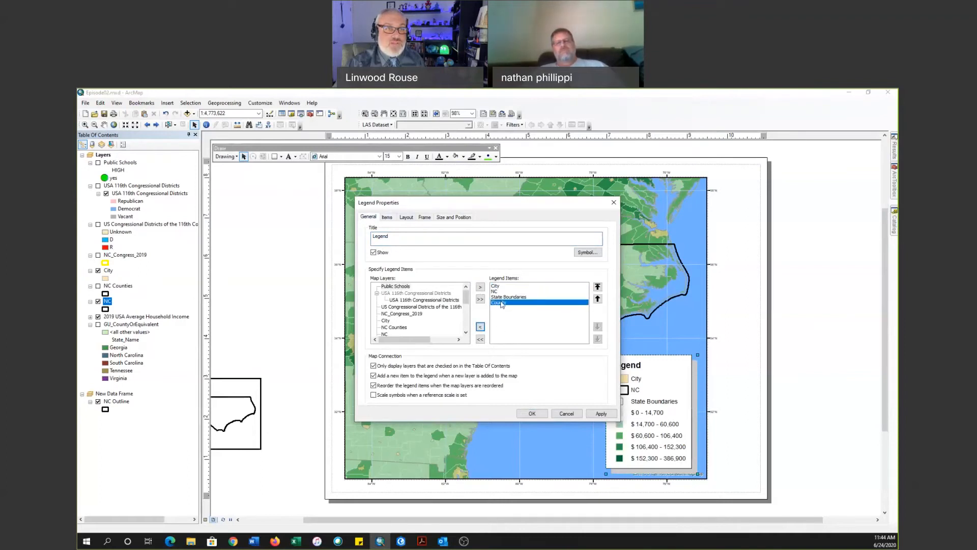
pyautogui.click(508, 297)
pyautogui.click(481, 326)
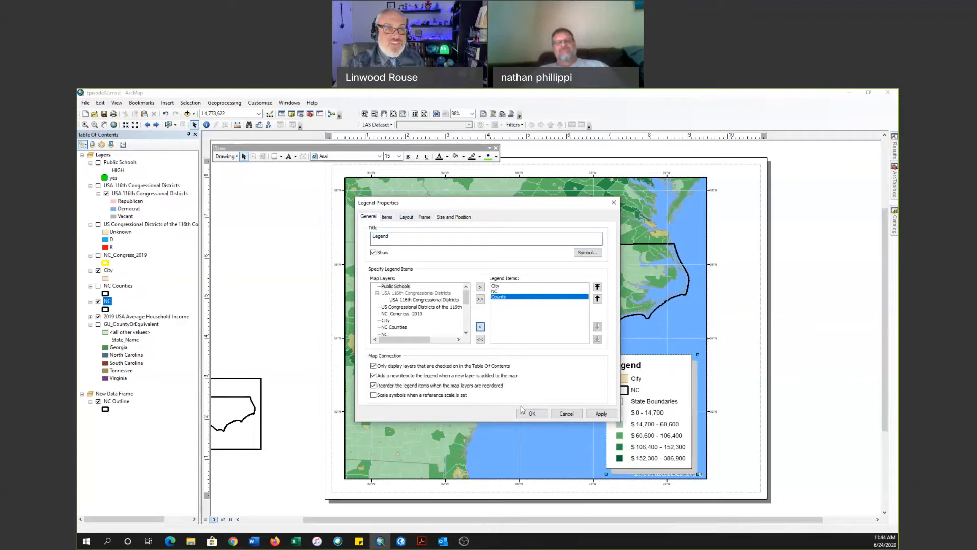
pyautogui.click(532, 414)
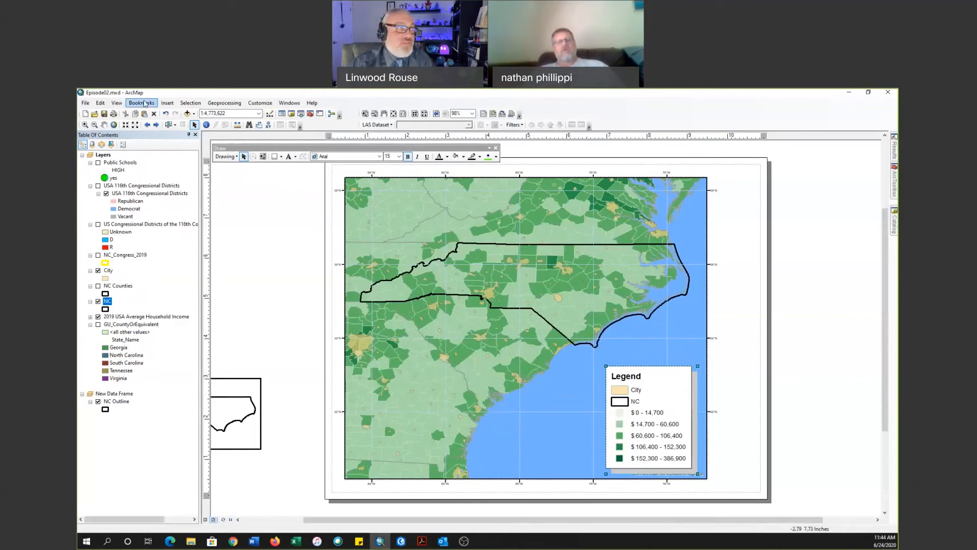
# - Insert an ESRI North 4 north arrow into the layout
pyautogui.click(168, 103)
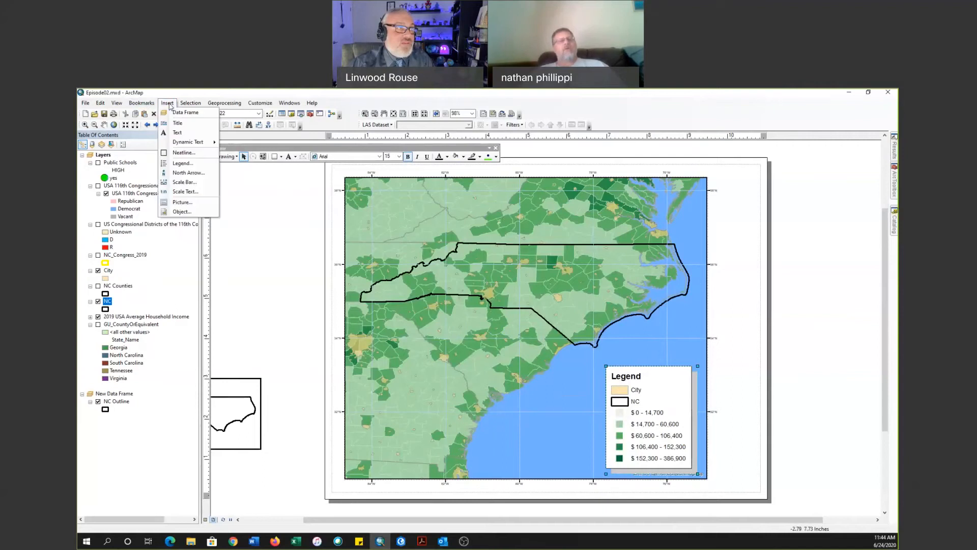
pyautogui.click(186, 173)
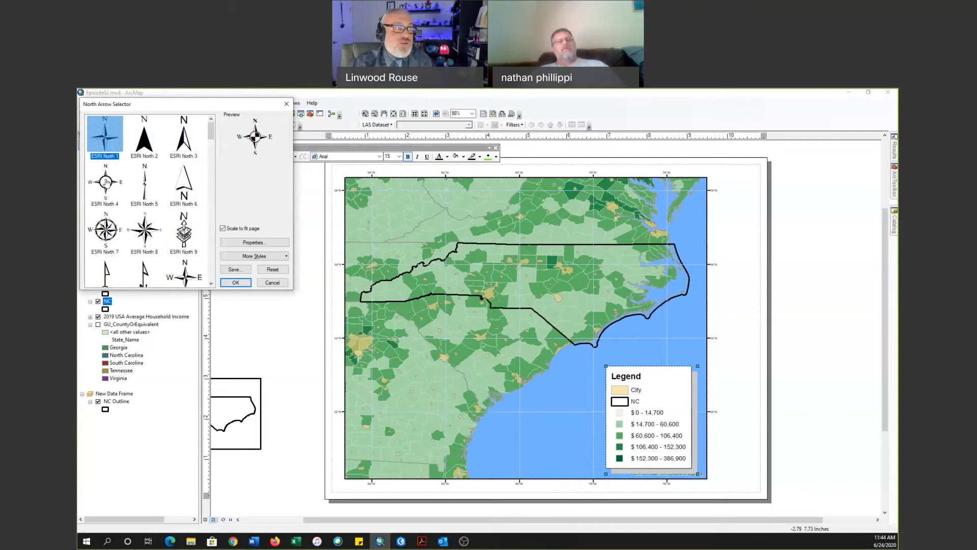
pyautogui.click(106, 182)
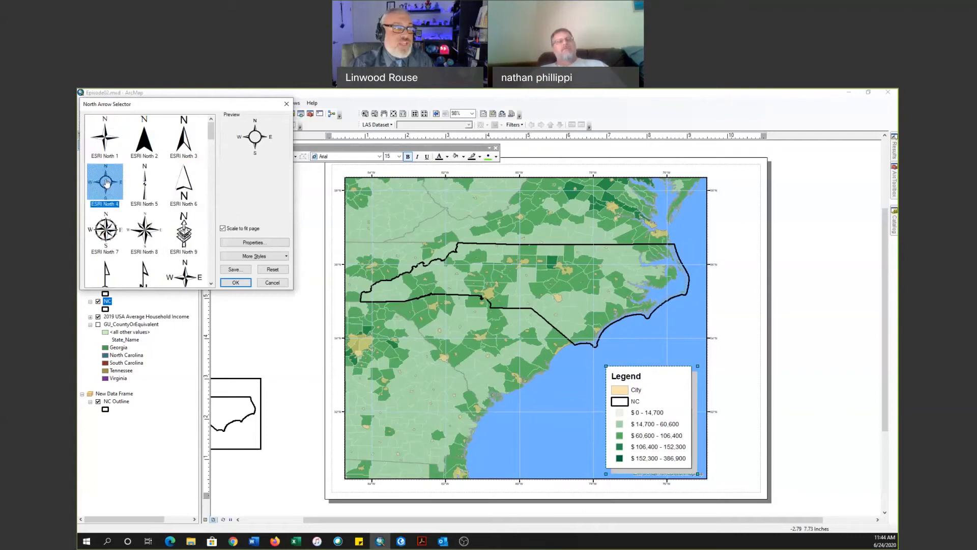
pyautogui.click(236, 283)
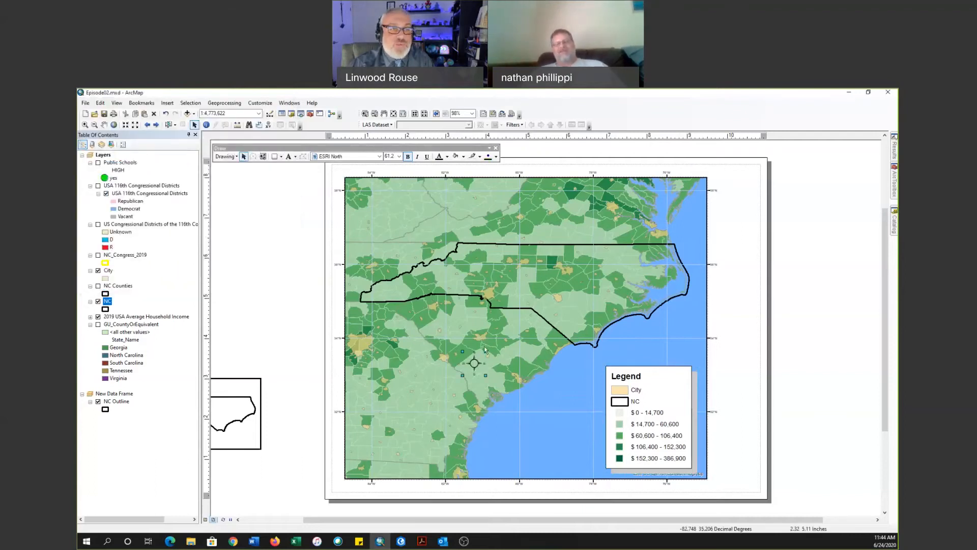
# - Move the north arrow inside the legend box, into the empty space beside the Legend heading
pyautogui.moveTo(476, 365); pyautogui.dragTo(668, 392)
pyautogui.click(657, 374)
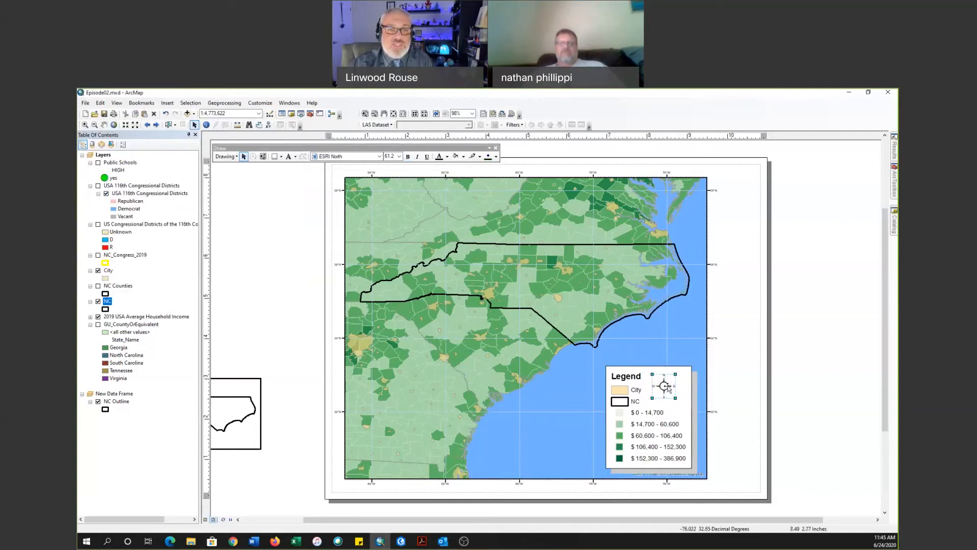
pyautogui.moveTo(667, 388); pyautogui.dragTo(671, 386)
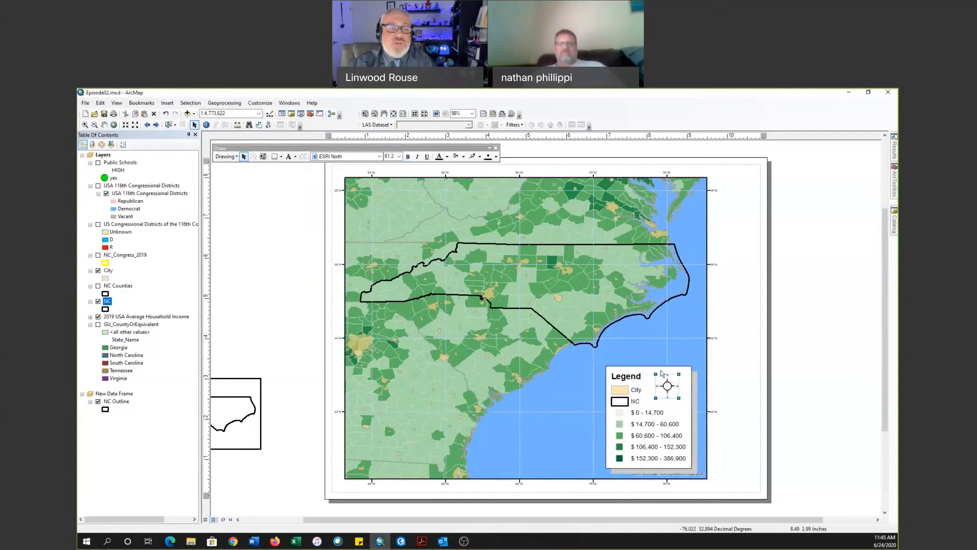
pyautogui.click(670, 352)
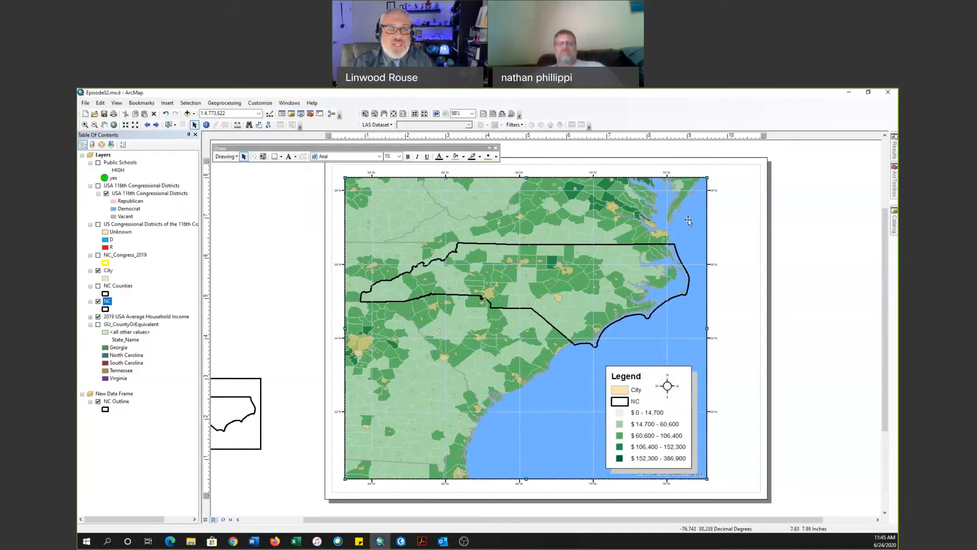
pyautogui.moveTo(636, 323); pyautogui.dragTo(550, 320)
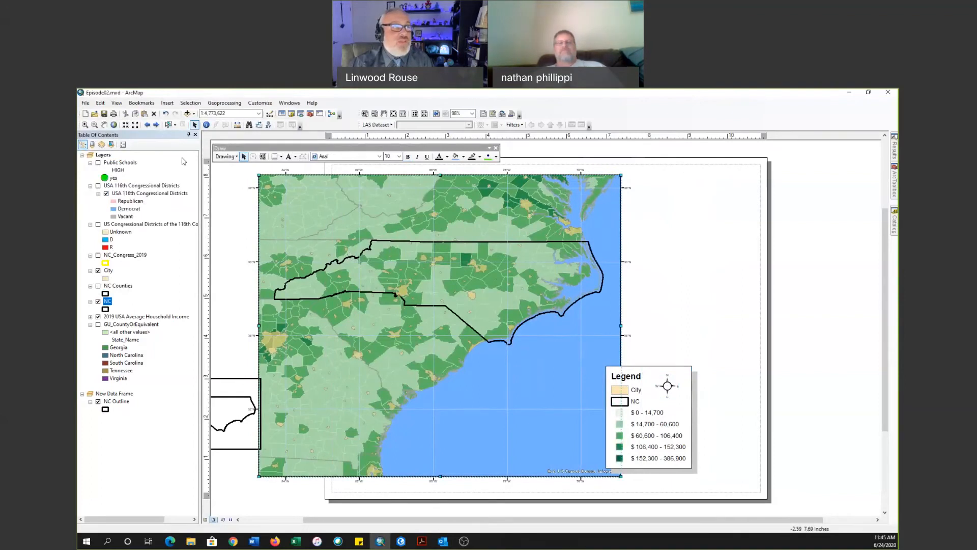
pyautogui.click(166, 113)
pyautogui.click(293, 310)
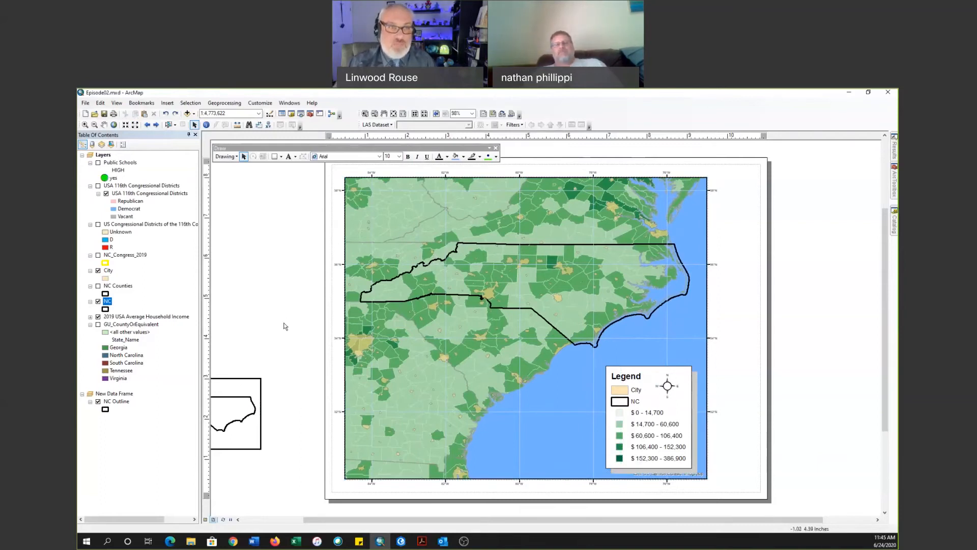
# - Insert a scale bar in the Alternating Scale Bar 1 style into the layout
pyautogui.click(172, 106)
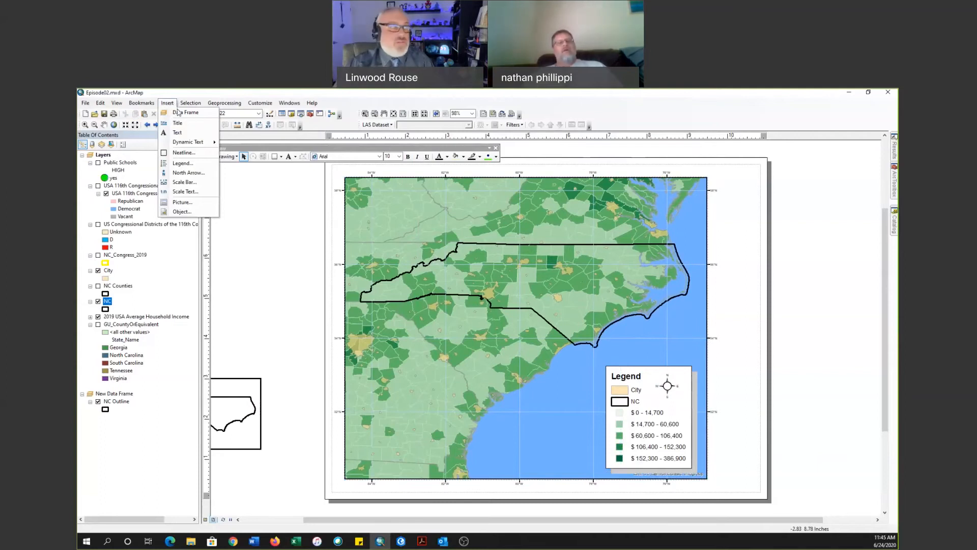
pyautogui.click(170, 183)
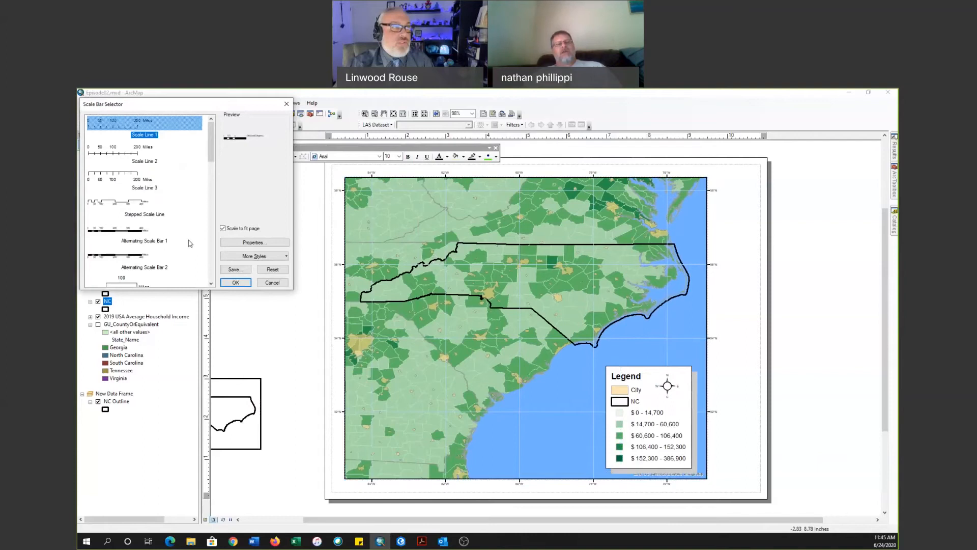
pyautogui.click(152, 252)
pyautogui.click(153, 232)
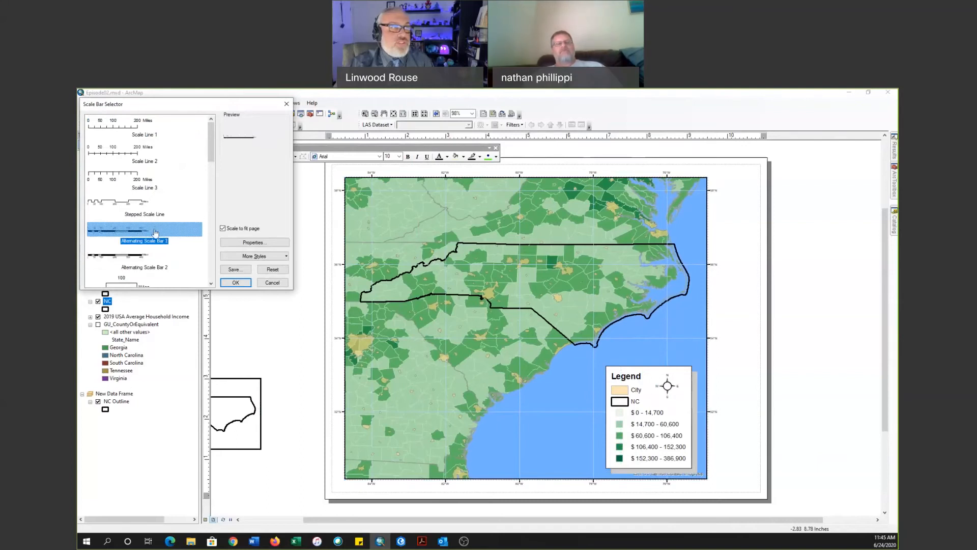
pyautogui.click(236, 283)
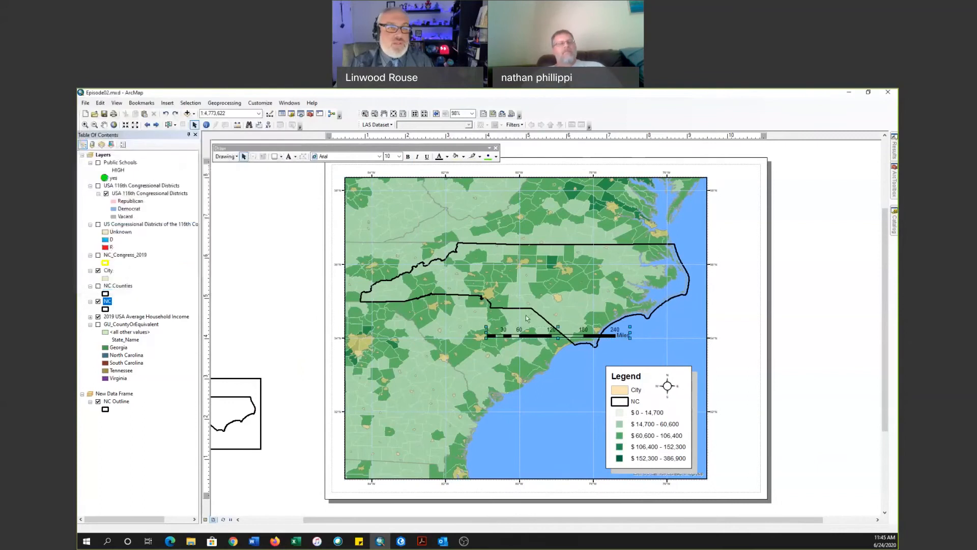
# - Move the scale bar onto the water beside the legend's lower edge and shorten it to fit between coast and legend
pyautogui.moveTo(609, 337); pyautogui.dragTo(578, 455)
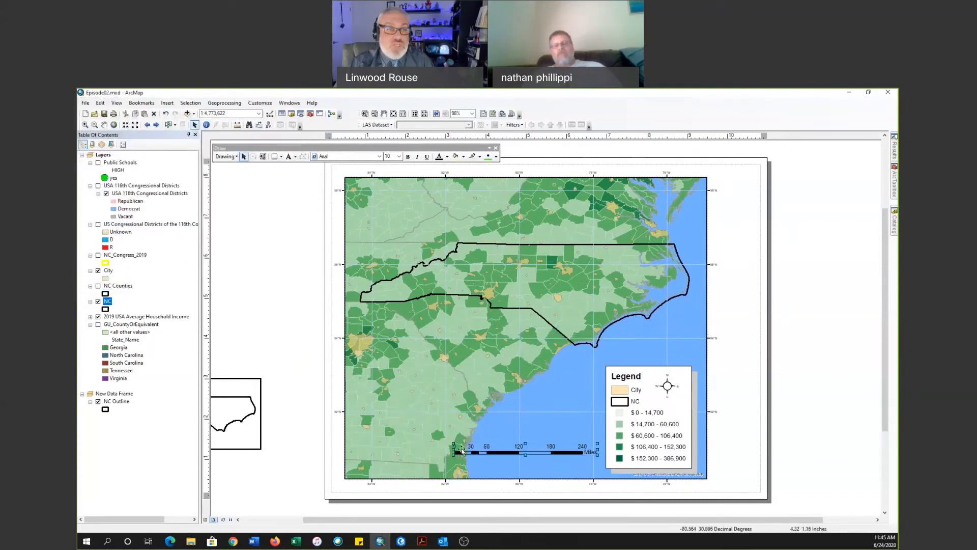
pyautogui.moveTo(453, 445); pyautogui.dragTo(499, 447)
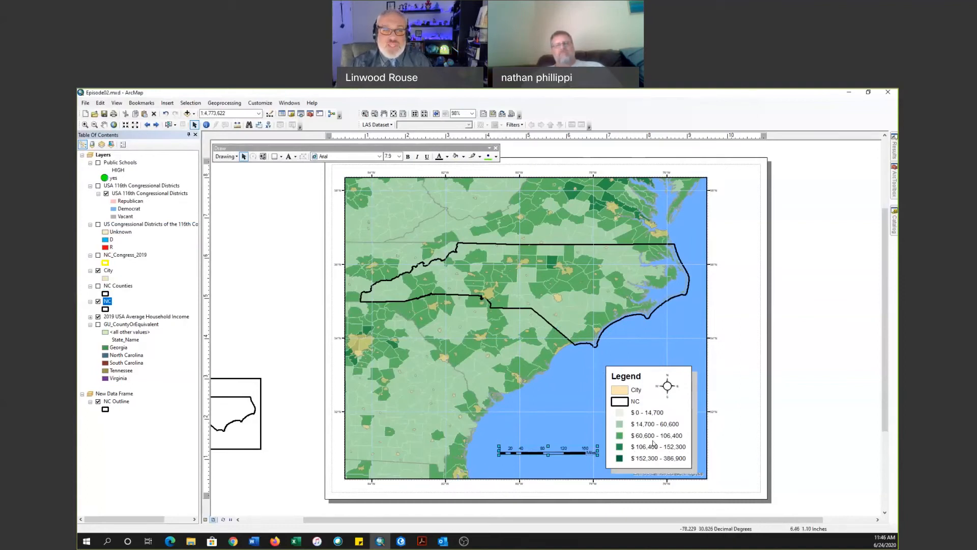
pyautogui.doubleClick(577, 453)
pyautogui.moveTo(577, 453); pyautogui.dragTo(579, 461)
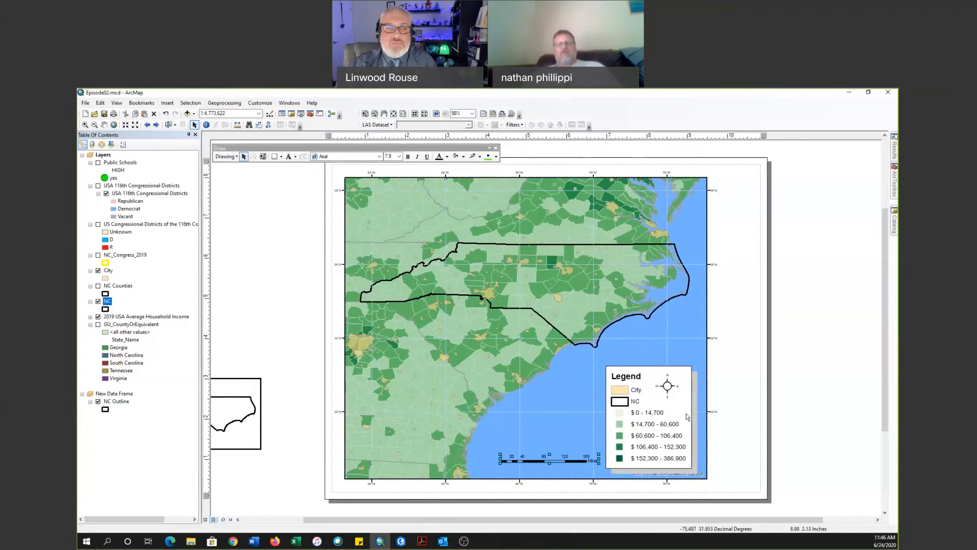
# - Change the scale bar's text colour to white in its format properties
pyautogui.rightClick(577, 461)
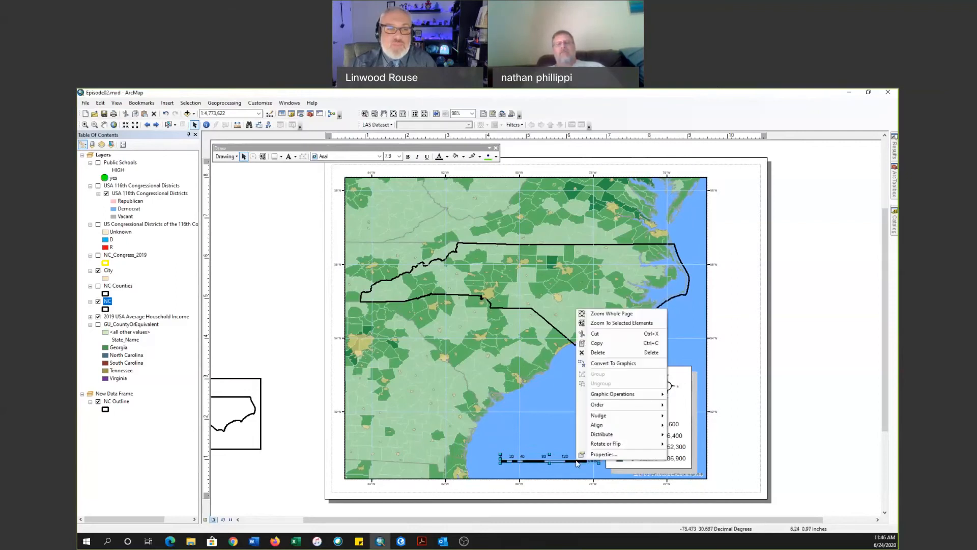
pyautogui.click(595, 454)
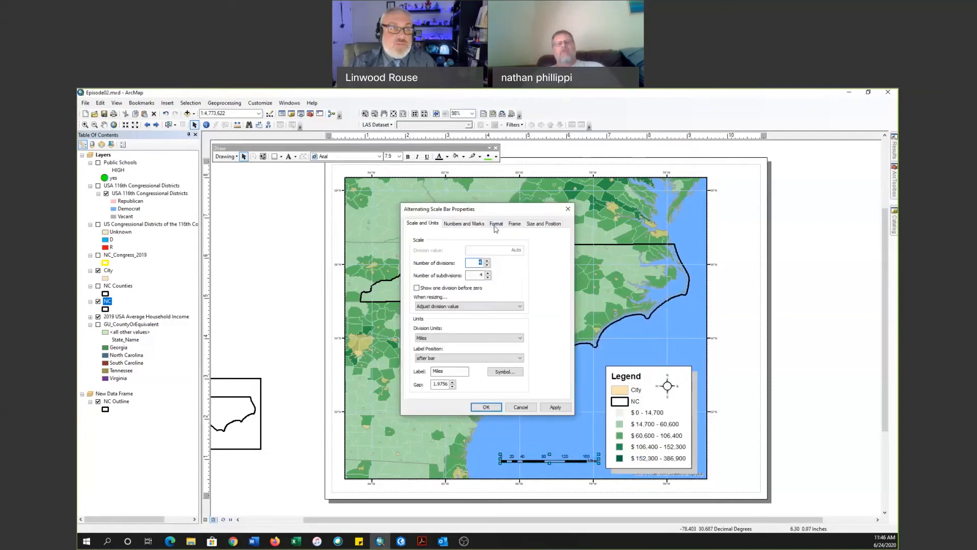
pyautogui.click(471, 224)
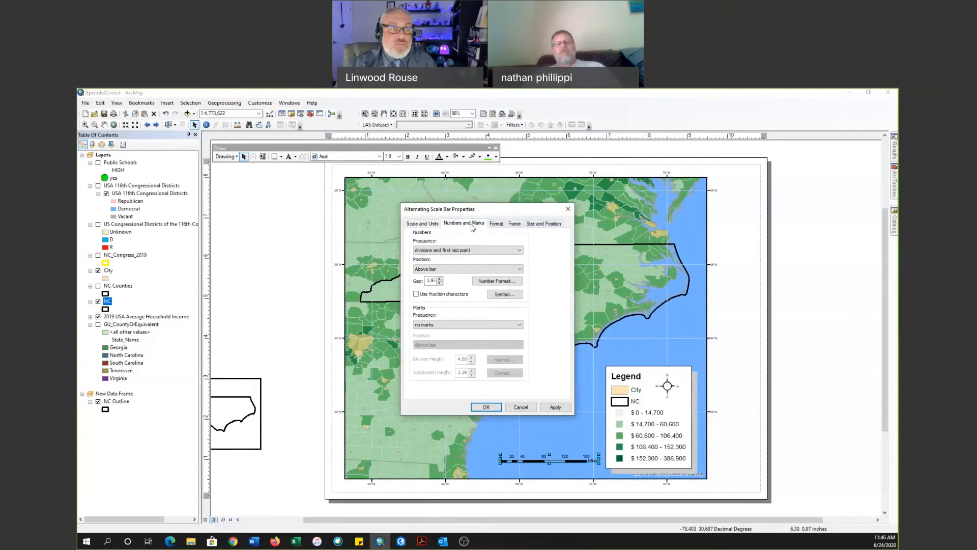
pyautogui.click(496, 224)
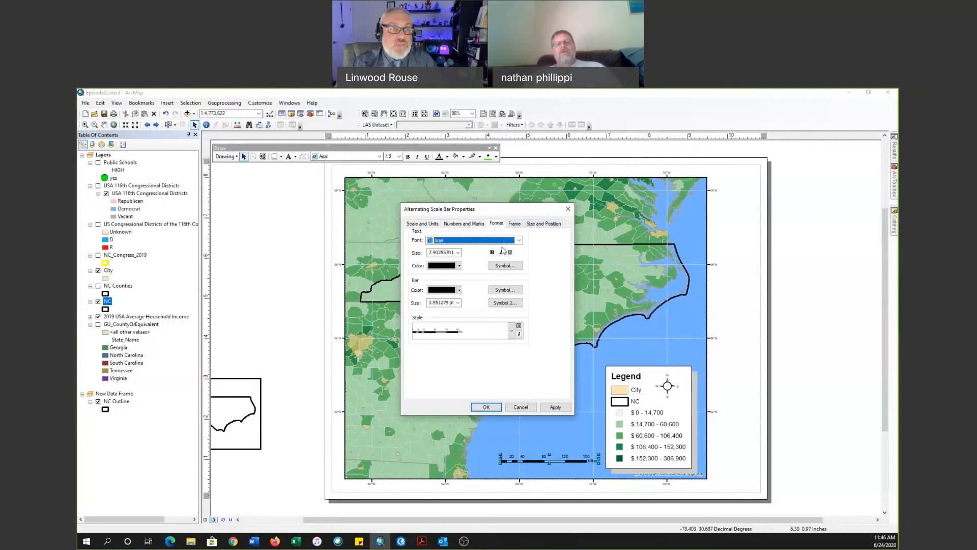
pyautogui.click(459, 265)
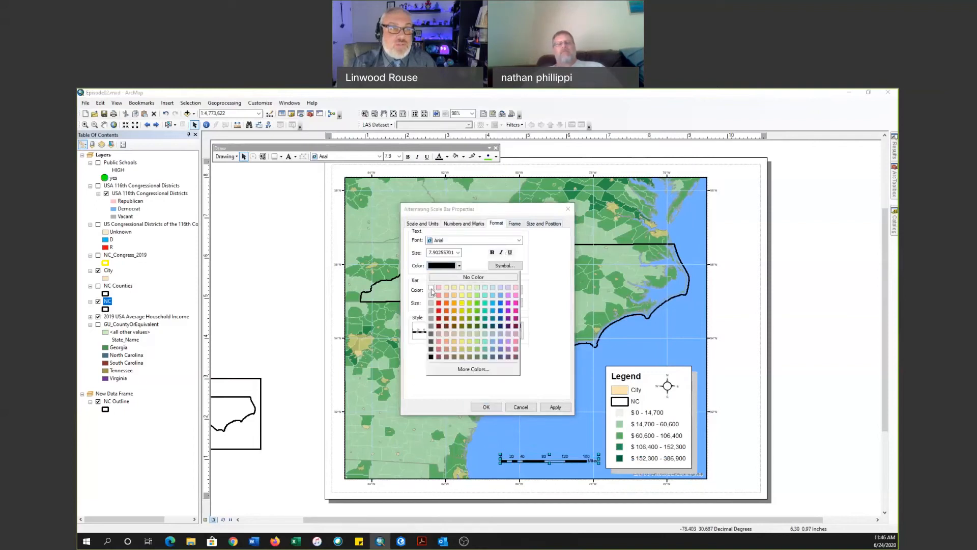
pyautogui.click(460, 277)
# - Set the scale bar's bar colour to red and apply it
pyautogui.click(459, 291)
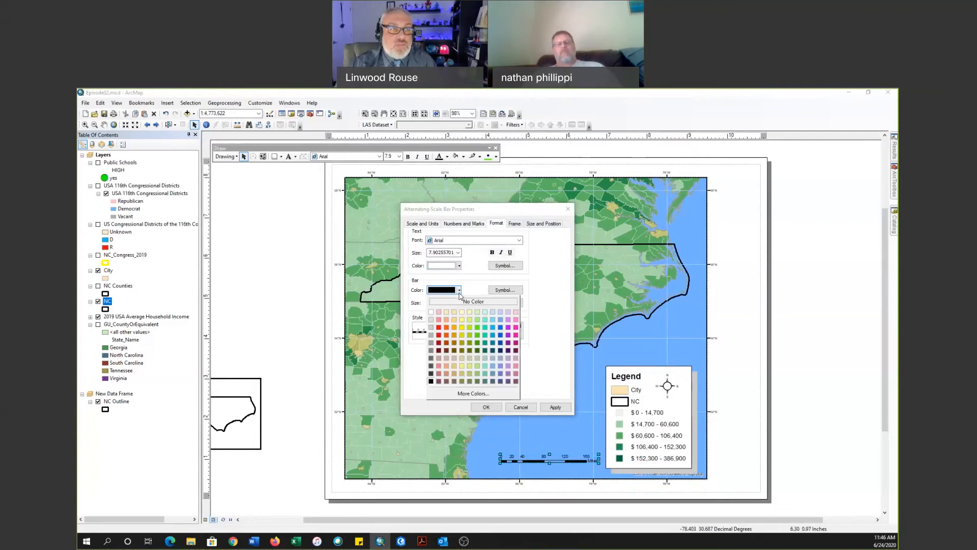
pyautogui.click(439, 327)
pyautogui.click(555, 407)
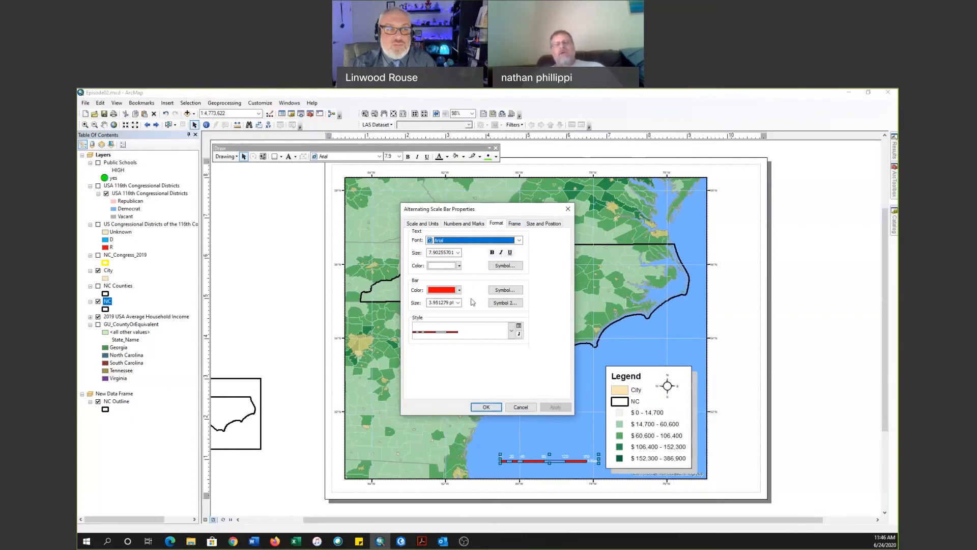
# - Set the scale bar's bar colour to white and accept the properties
pyautogui.click(459, 289)
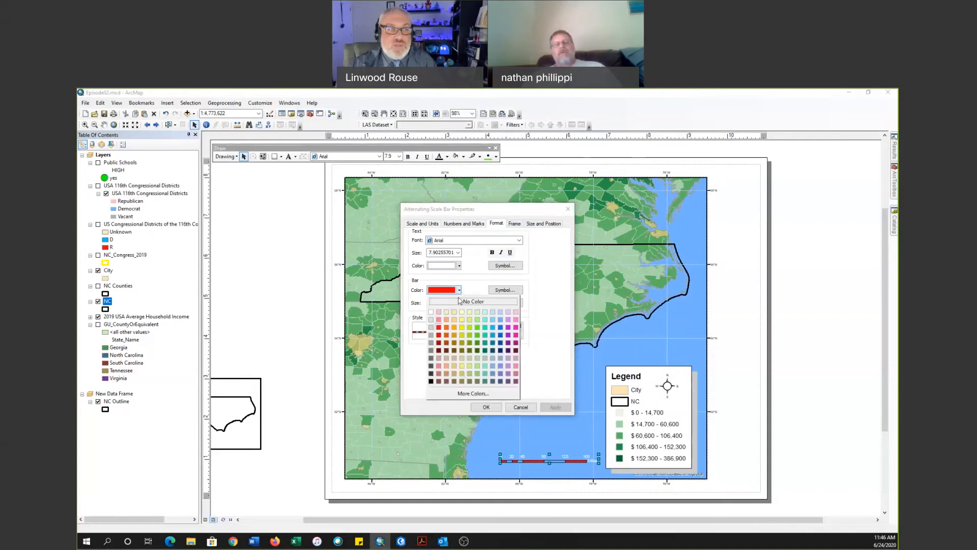
pyautogui.click(431, 312)
pyautogui.click(544, 407)
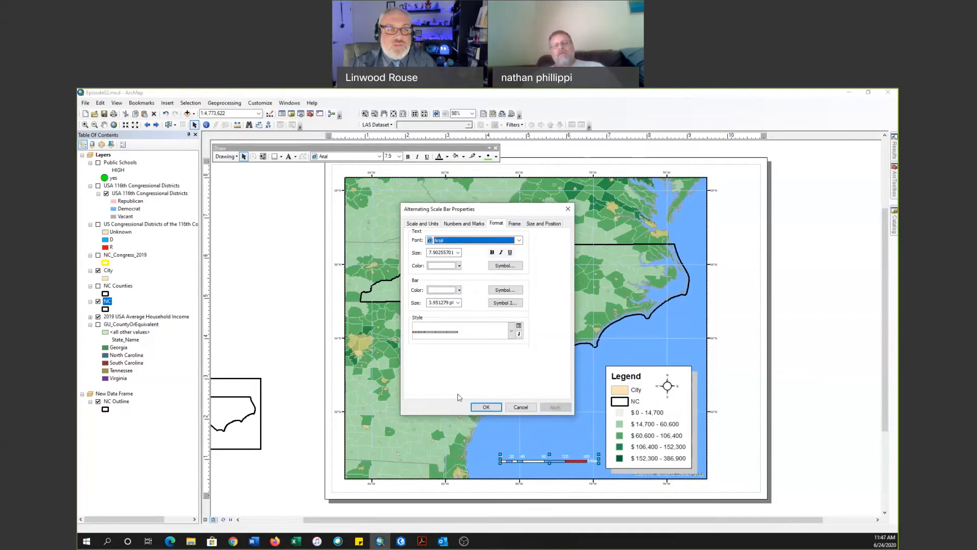
pyautogui.click(486, 407)
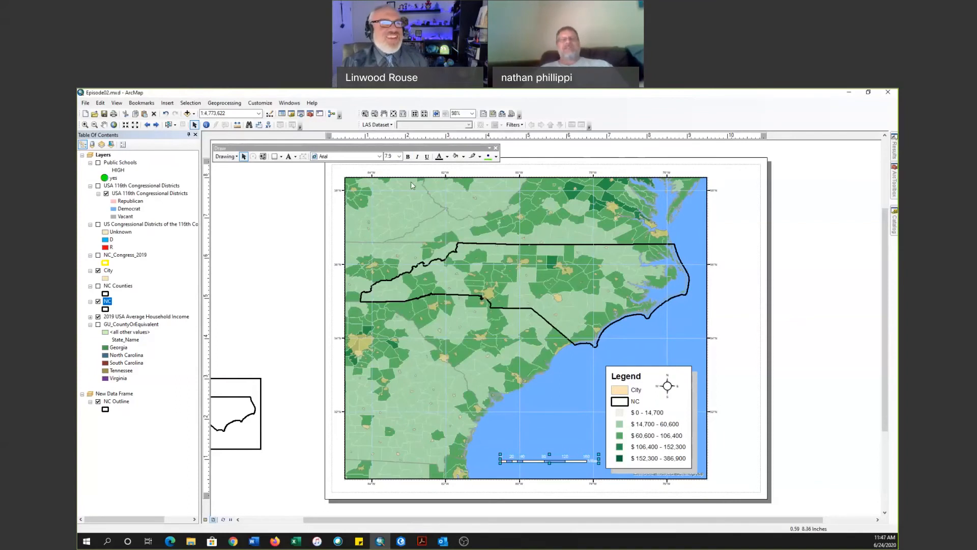
# - Insert a text element reading "2019 Household Income" into the layout
pyautogui.click(168, 102)
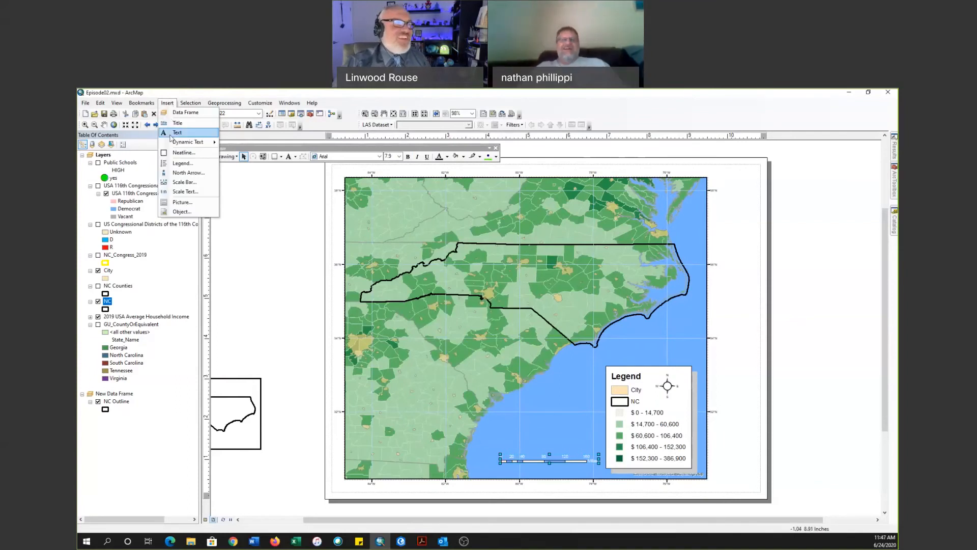
pyautogui.click(178, 132)
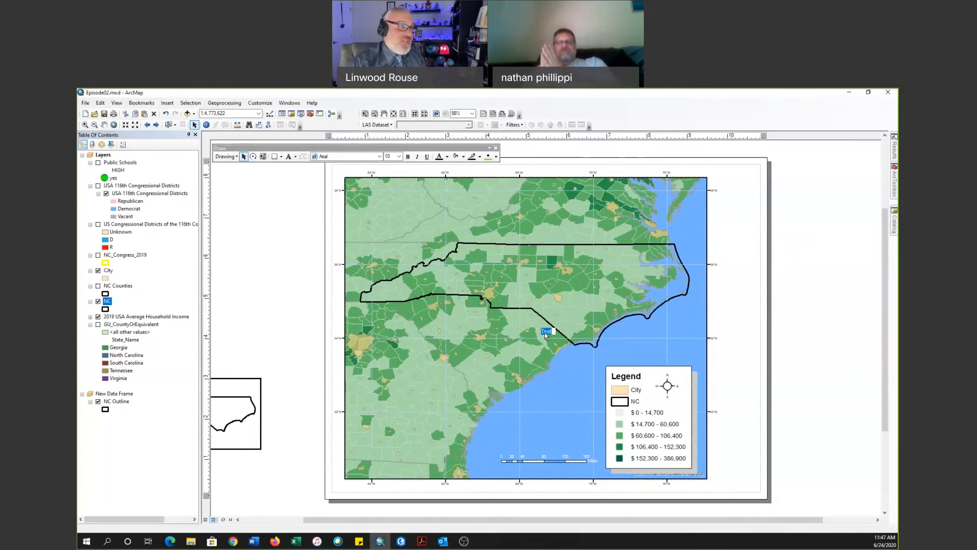
pyautogui.write('2019 Hous')
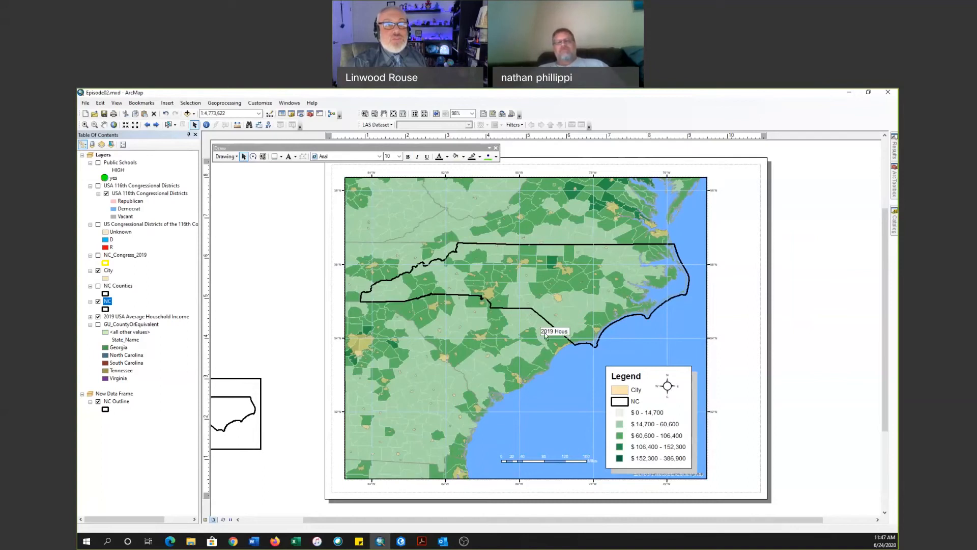
pyautogui.write('efo')
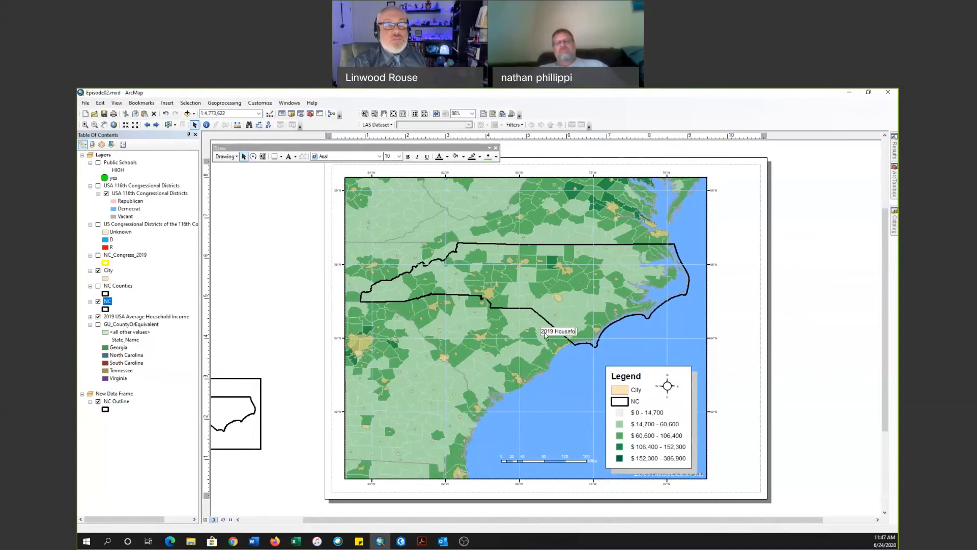
pyautogui.write('hold Income')
pyautogui.press('Return')
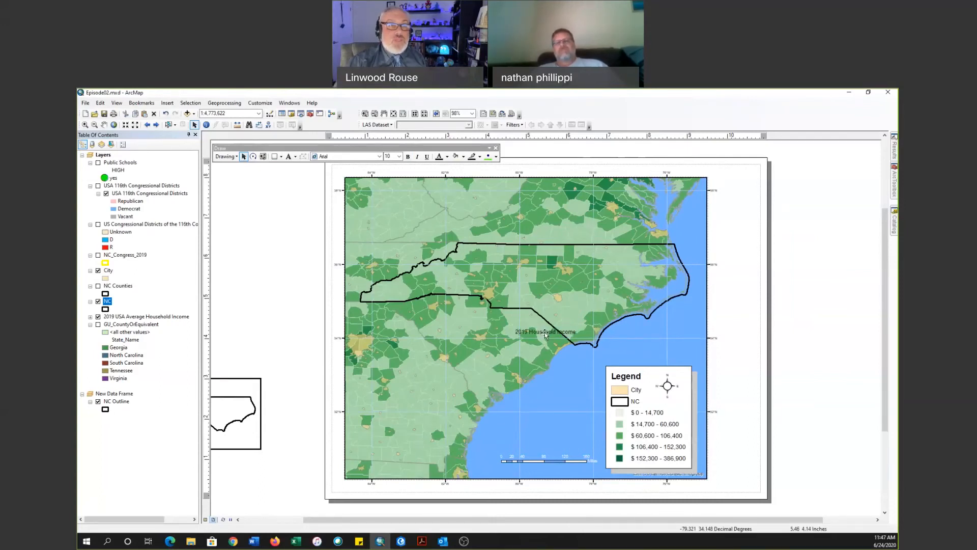
# - Format the 2019 Household Income text in Arial Black at size 32
pyautogui.doubleClick(544, 332)
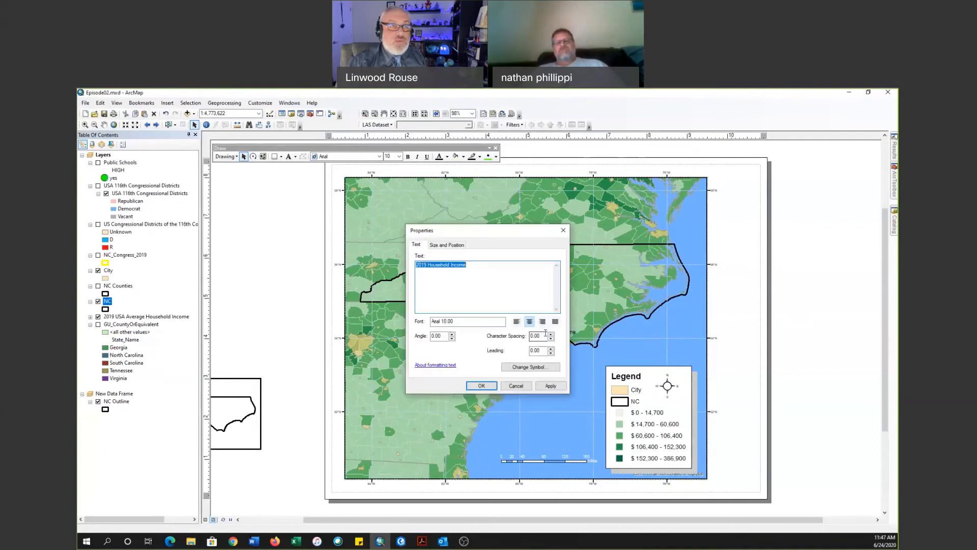
pyautogui.click(547, 370)
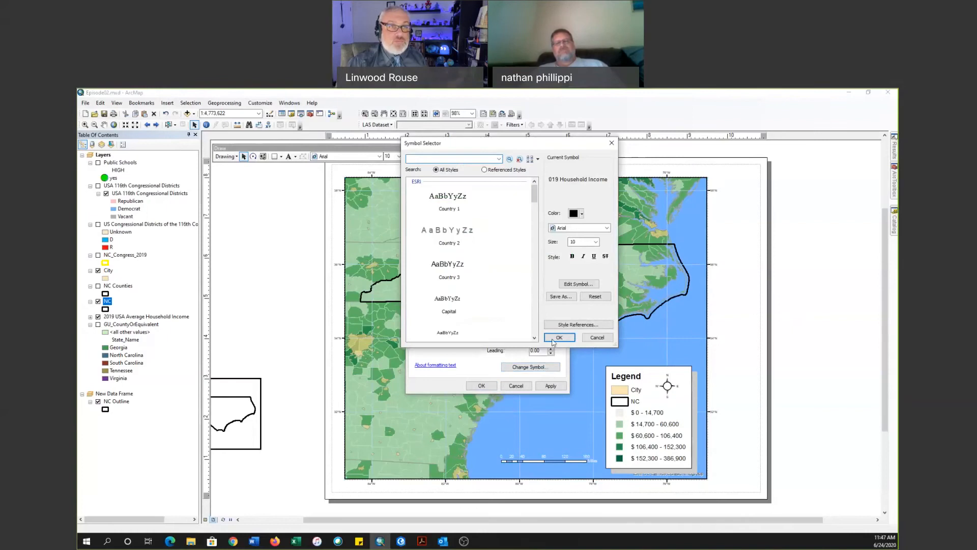
pyautogui.click(585, 228)
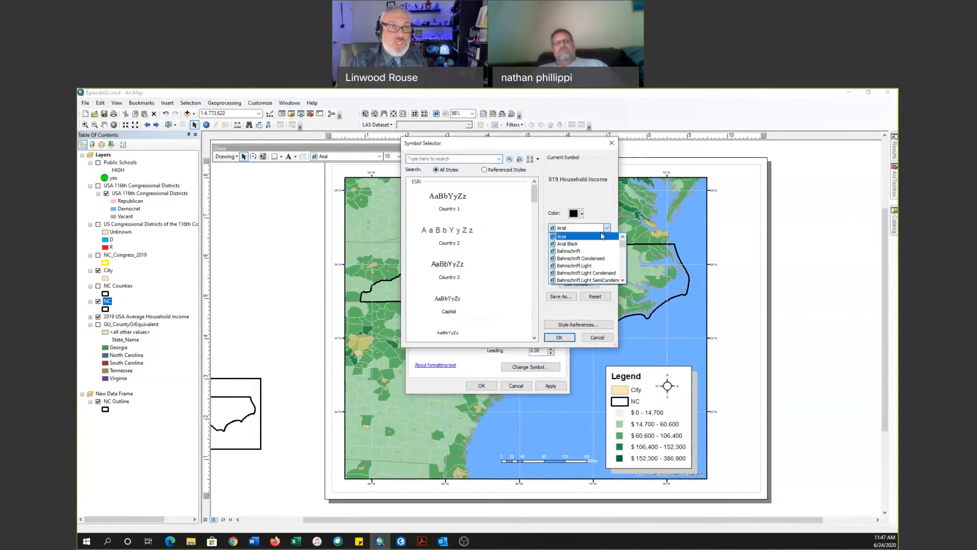
pyautogui.click(591, 244)
pyautogui.doubleClick(577, 242)
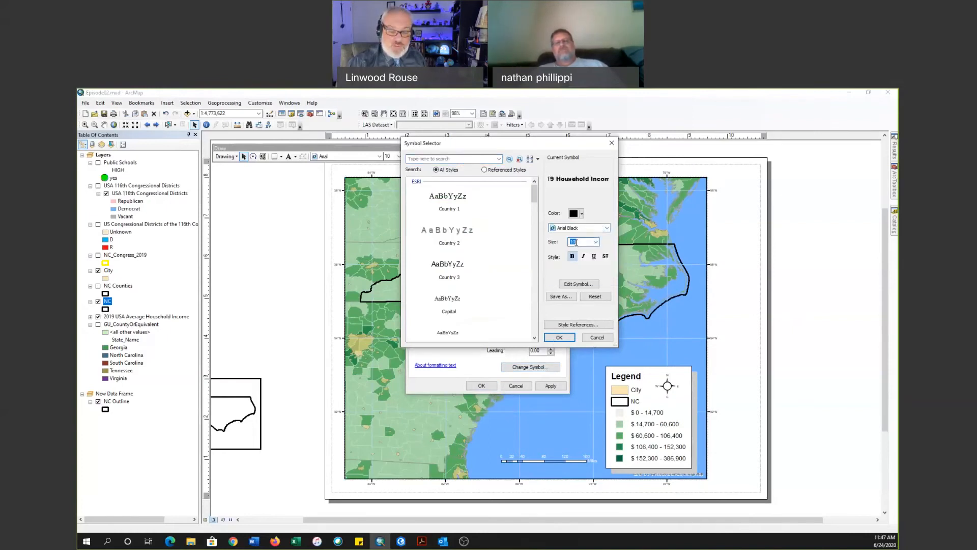
pyautogui.write('32')
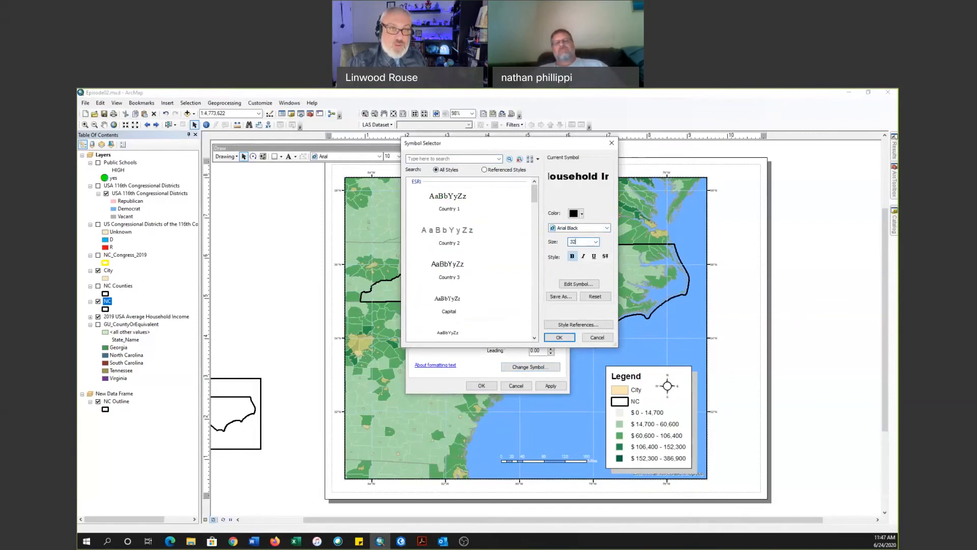
pyautogui.click(554, 340)
pyautogui.click(550, 386)
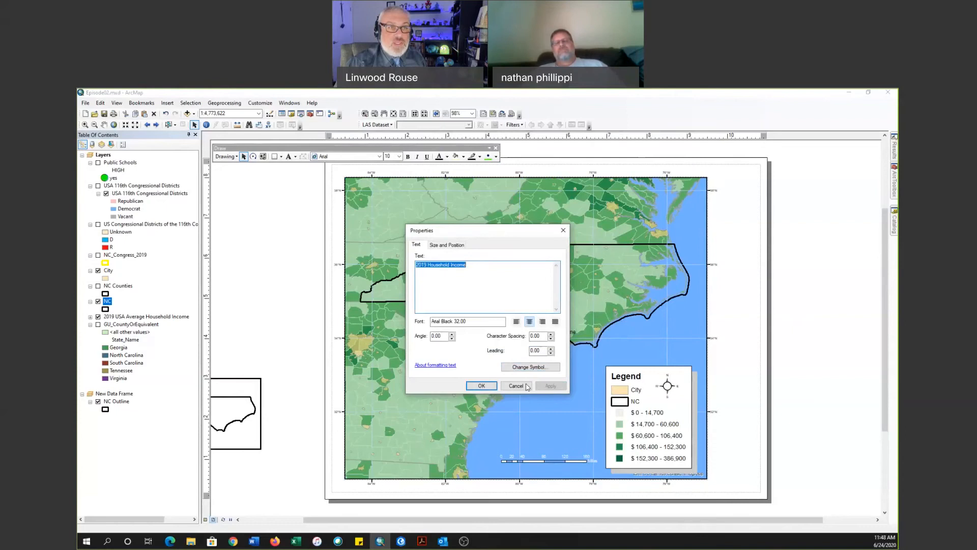
pyautogui.press('Return')
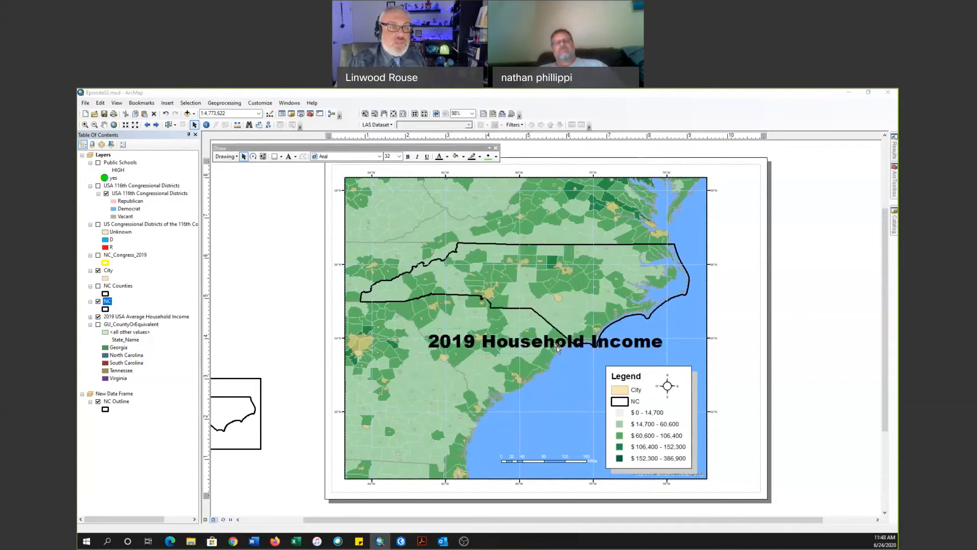
# - Move the 2019 Household Income title to the upper part of the map frame, above the North Carolina outline
pyautogui.click(553, 347)
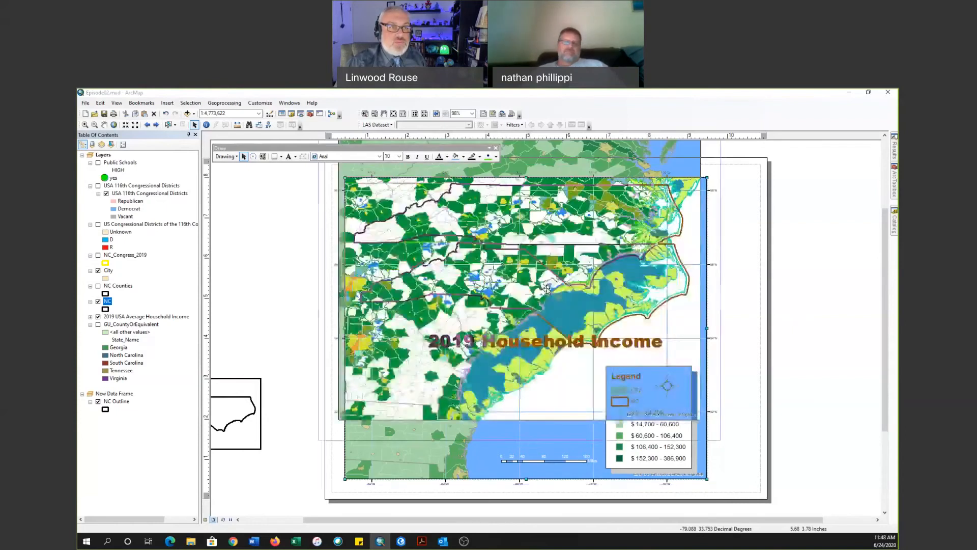
pyautogui.click(537, 345)
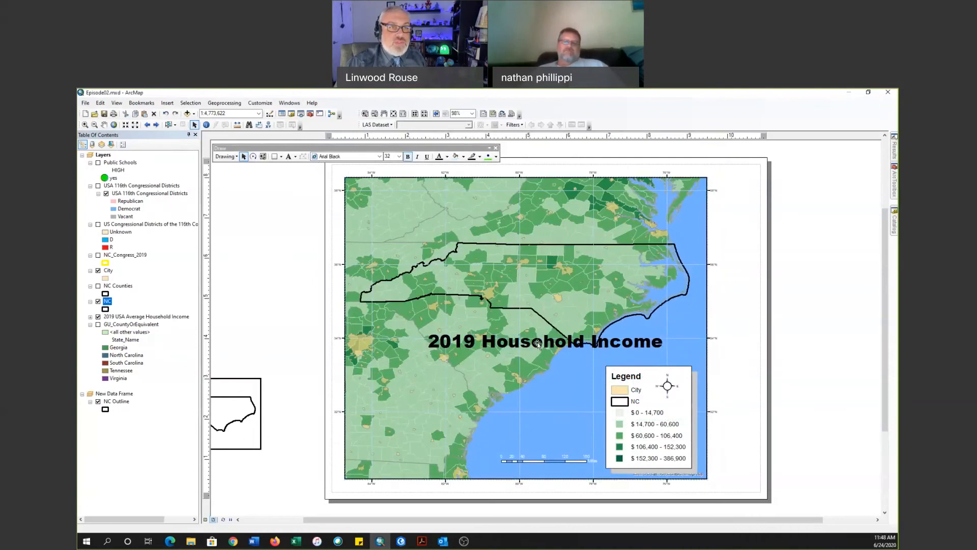
pyautogui.moveTo(538, 345); pyautogui.dragTo(509, 199)
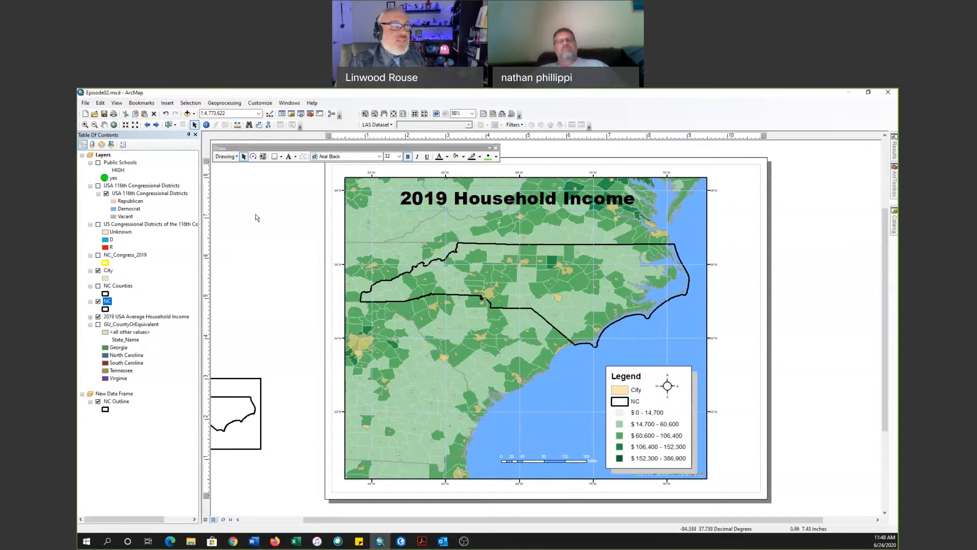
pyautogui.rightClick(657, 118)
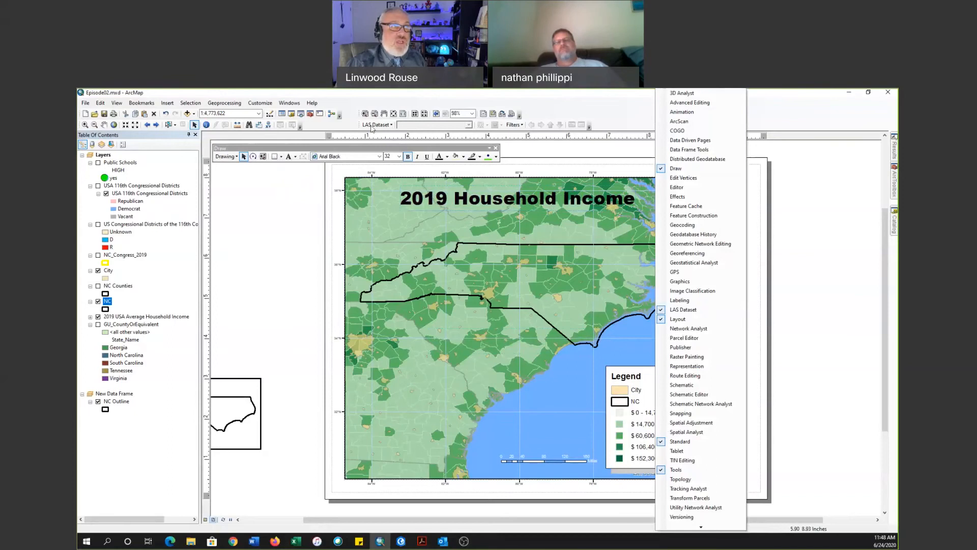
pyautogui.click(259, 104)
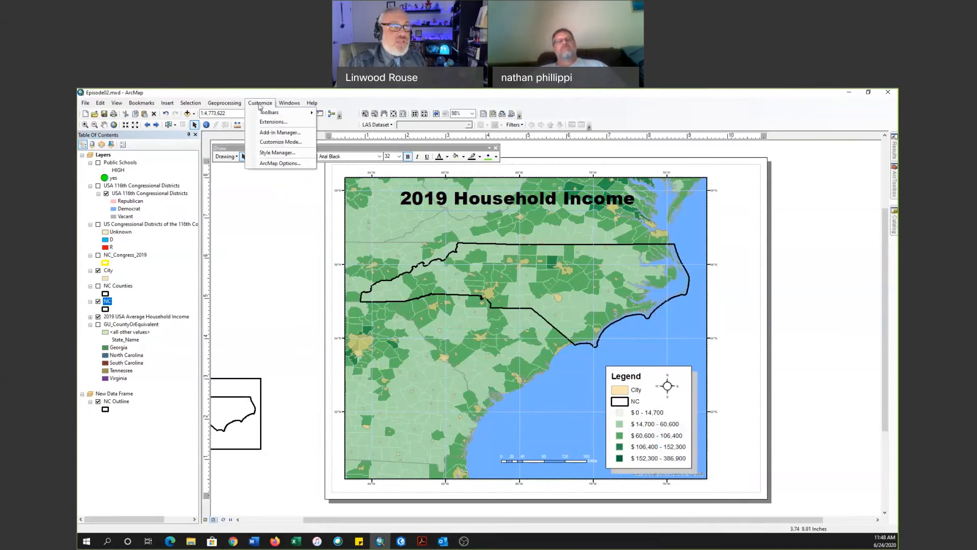
pyautogui.moveTo(261, 110)
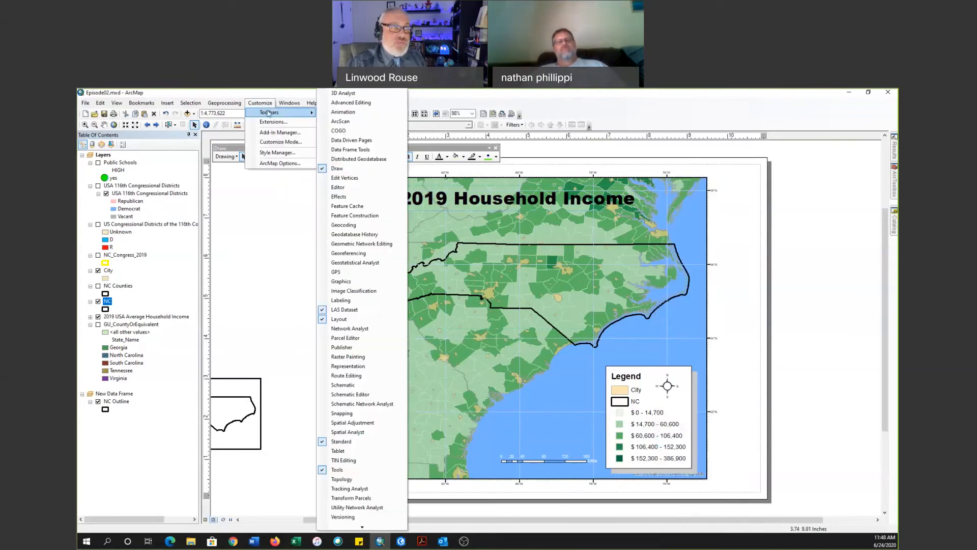
pyautogui.click(284, 221)
# - Draw a rectangle about 5.96 by 0.54 inches over the map title and fill it with white
pyautogui.click(275, 156)
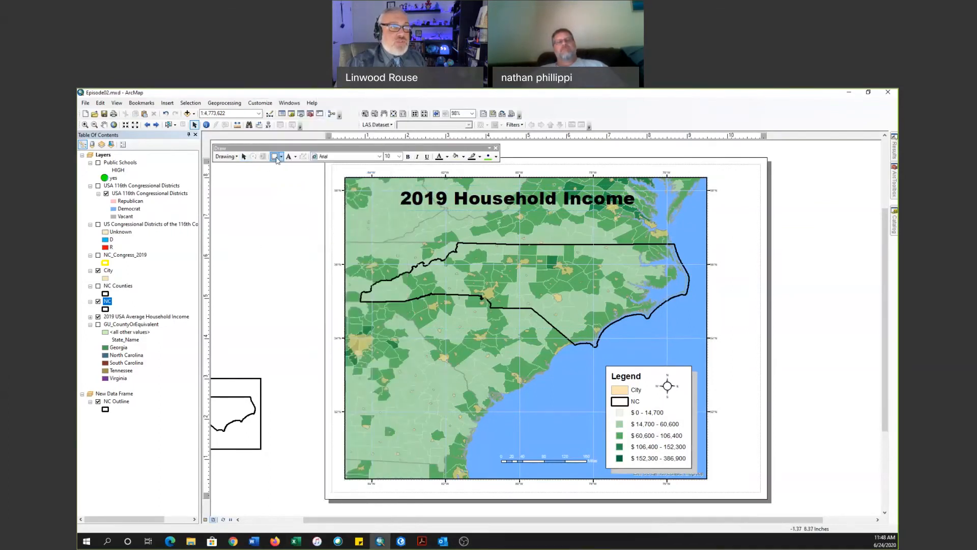
pyautogui.moveTo(398, 192)
pyautogui.mouseDown()
pyautogui.moveTo(515, 210)
pyautogui.moveTo(637, 211)
pyautogui.mouseUp()
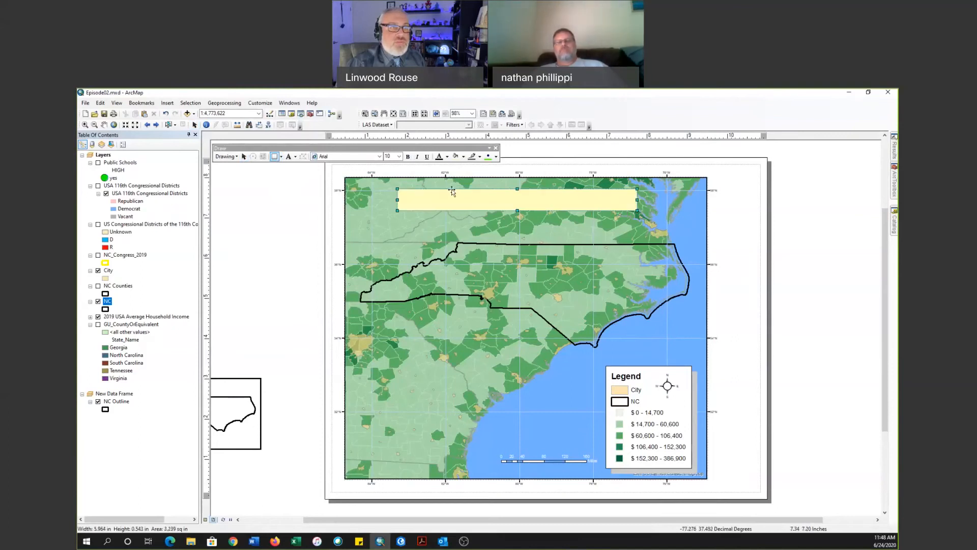
pyautogui.click(463, 157)
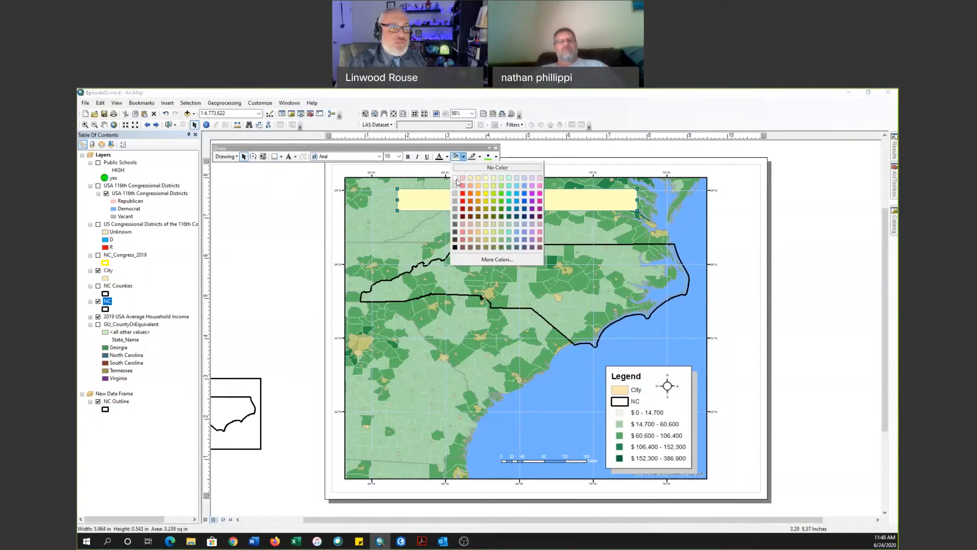
pyautogui.click(457, 182)
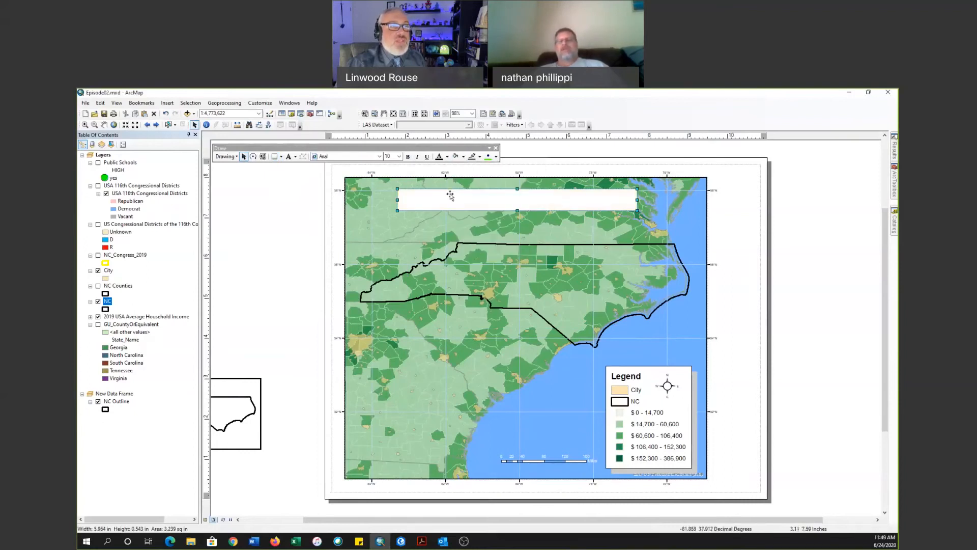
# - Send the white rectangle backward in the drawing order, behind the title text
pyautogui.rightClick(450, 200)
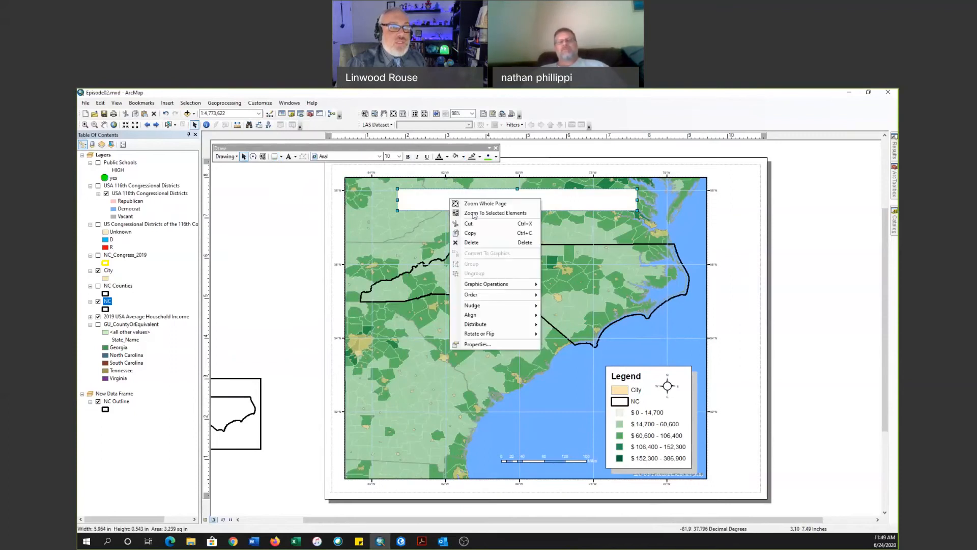
pyautogui.moveTo(489, 300)
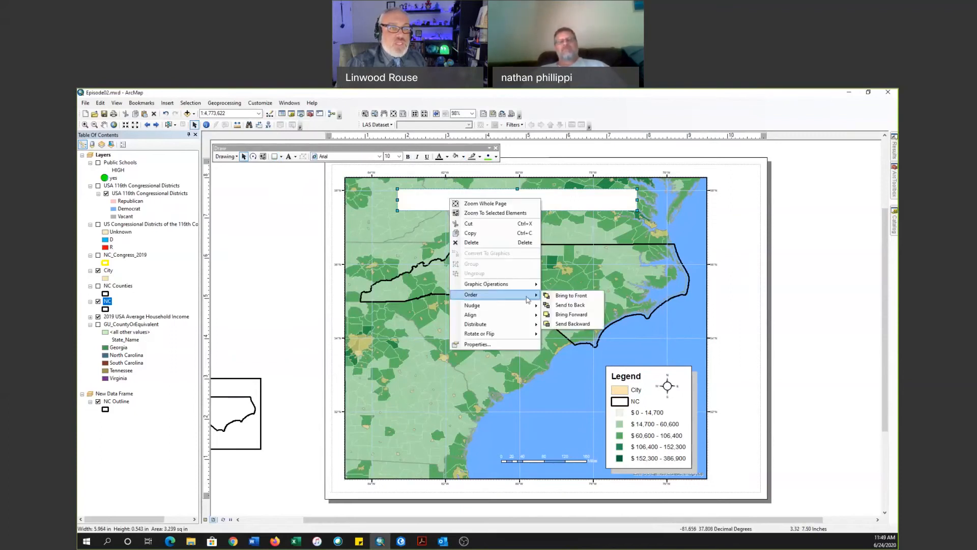
pyautogui.click(567, 321)
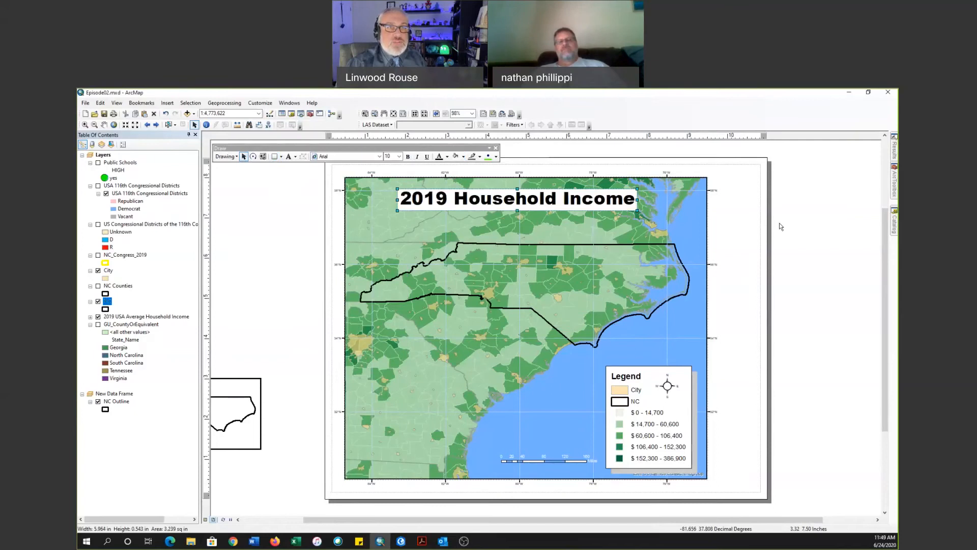